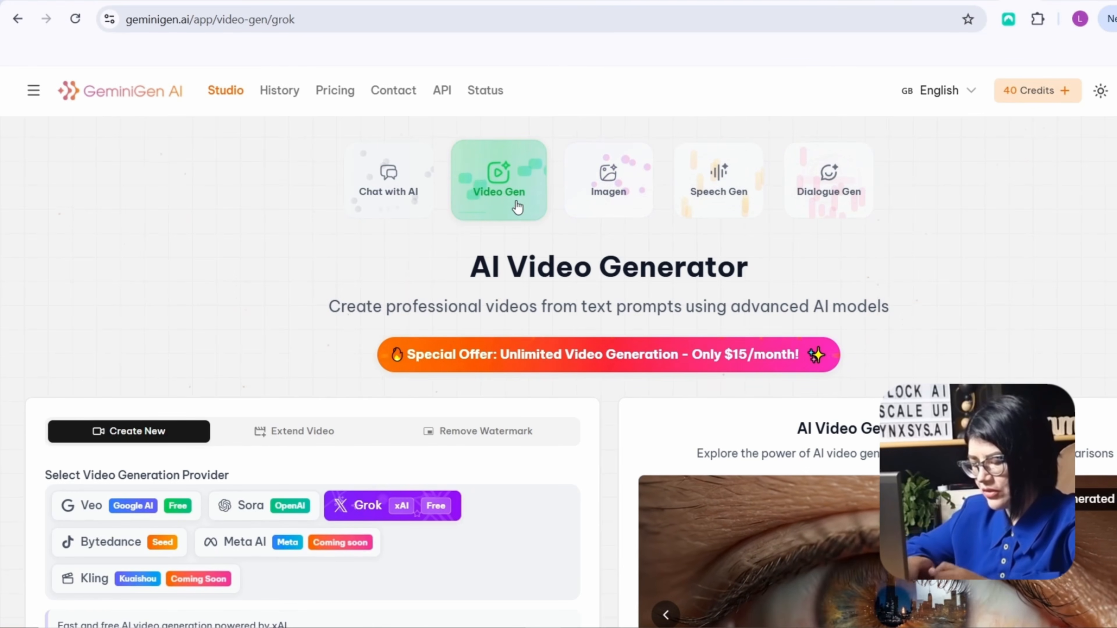
Open the Video Gen tool with Grok as the provider and begin a text prompt for a new video
{"action": "left_click", "coordinate": [520, 192]}
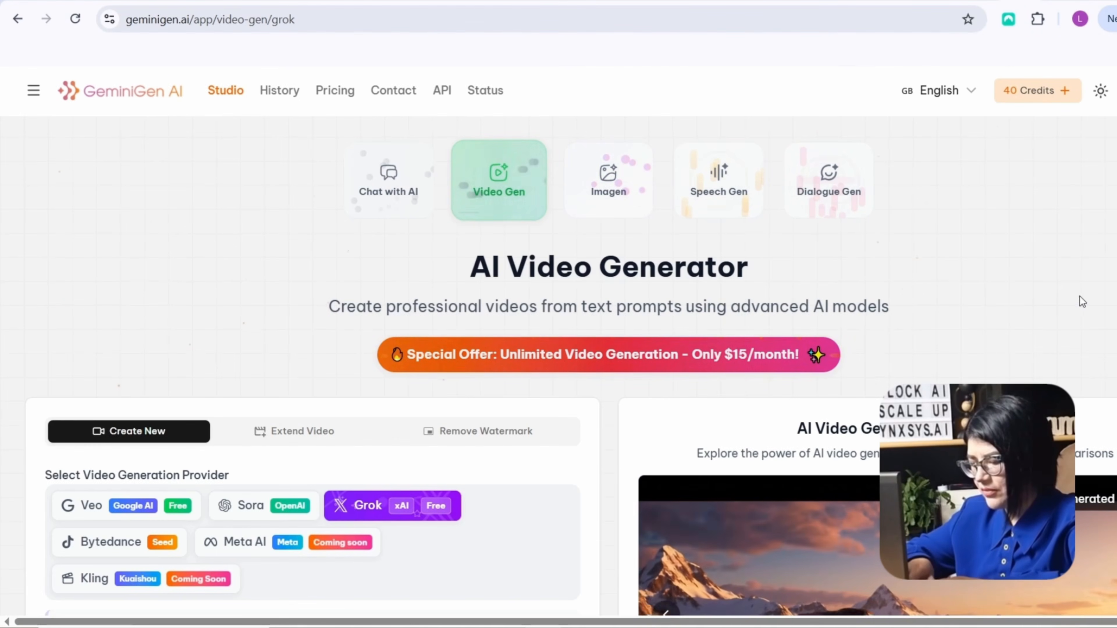
{"action": "scroll", "coordinate": [1078, 297], "scroll_direction": "down", "scroll_amount": 4}
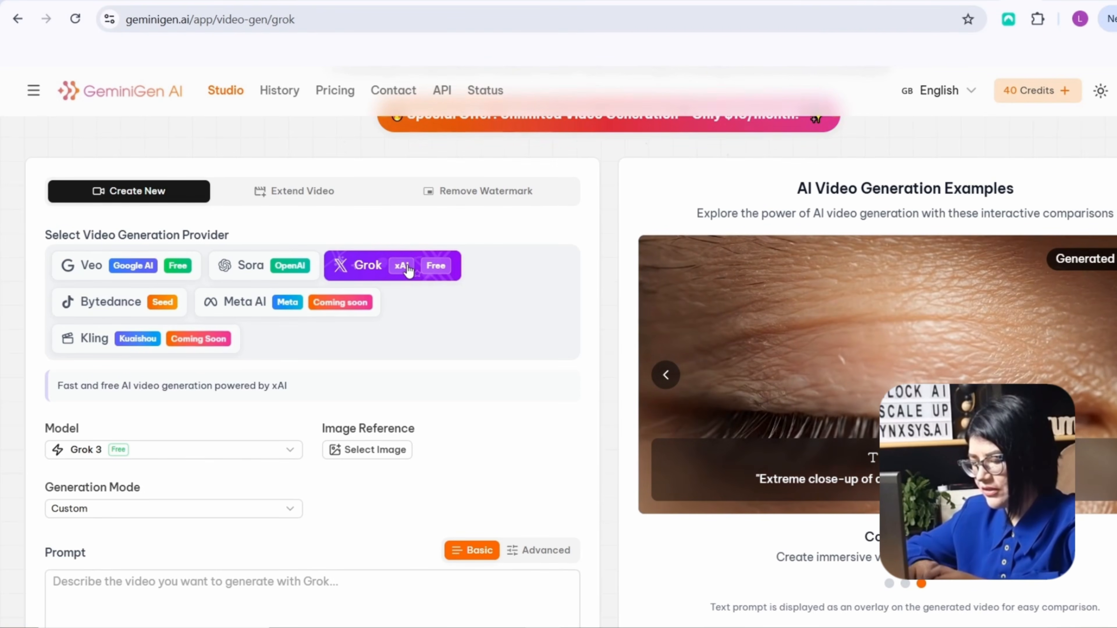
{"action": "scroll", "coordinate": [572, 326], "scroll_direction": "down", "scroll_amount": 2}
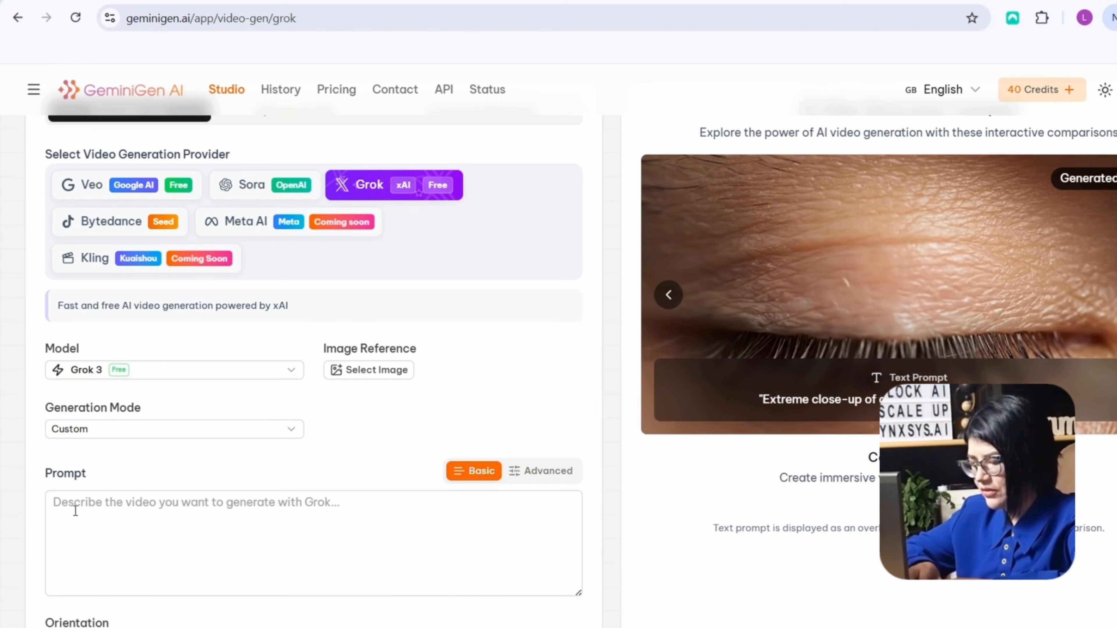
{"action": "left_click", "coordinate": [65, 507]}
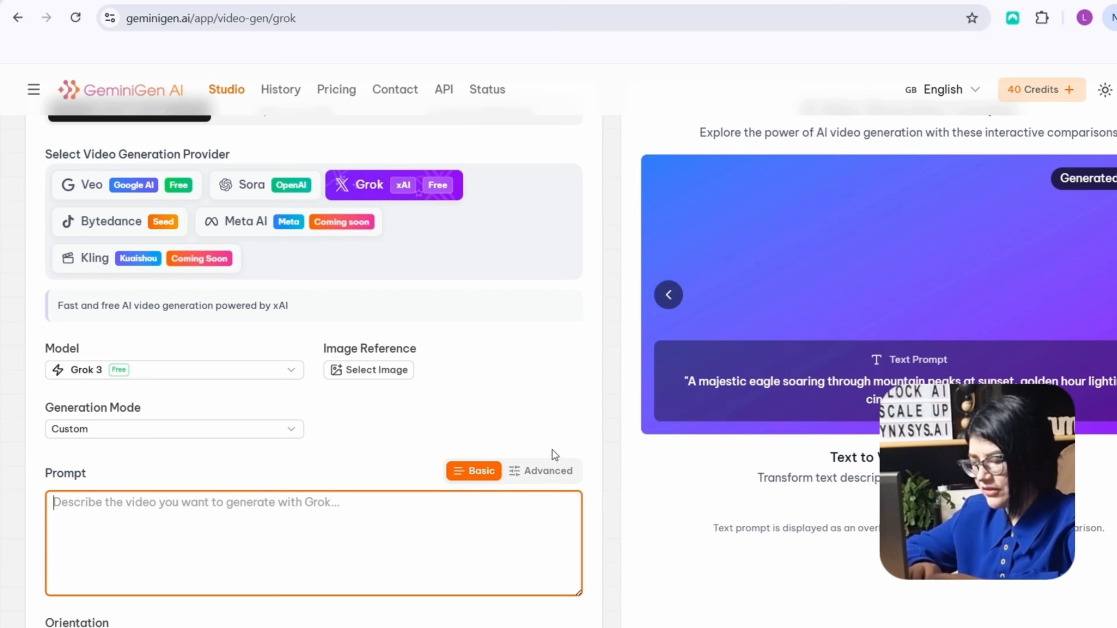
Switch the video prompt to Advanced mode and examine its structured fields such as Main Subject and Action
{"action": "left_click", "coordinate": [555, 478]}
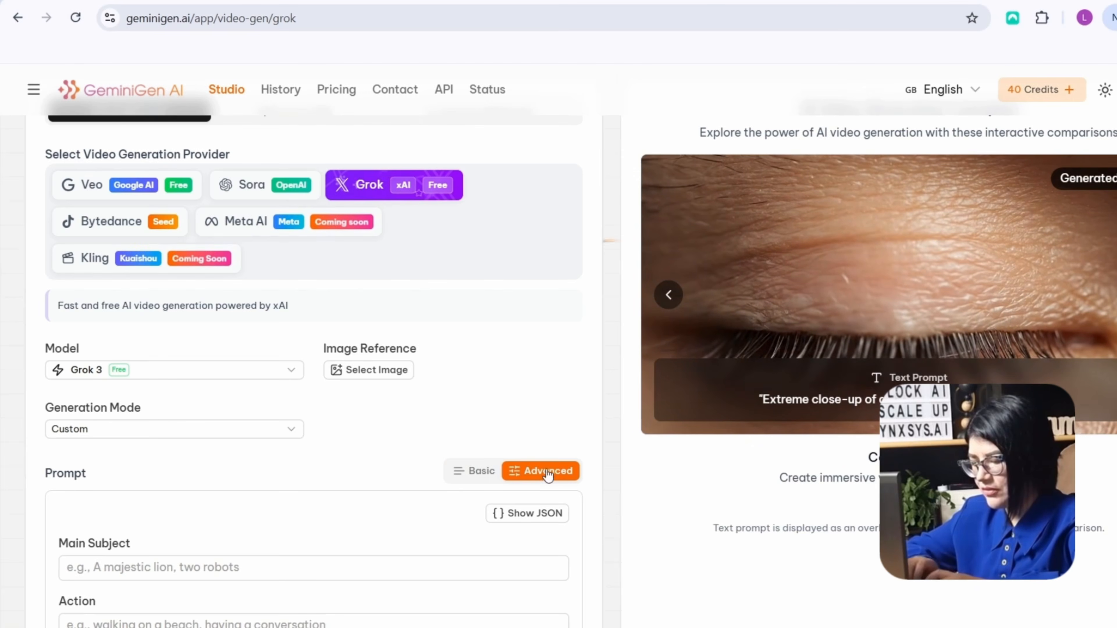
{"action": "scroll", "coordinate": [556, 438], "scroll_direction": "down", "scroll_amount": 5}
{"action": "scroll", "coordinate": [556, 443], "scroll_direction": "down", "scroll_amount": 3}
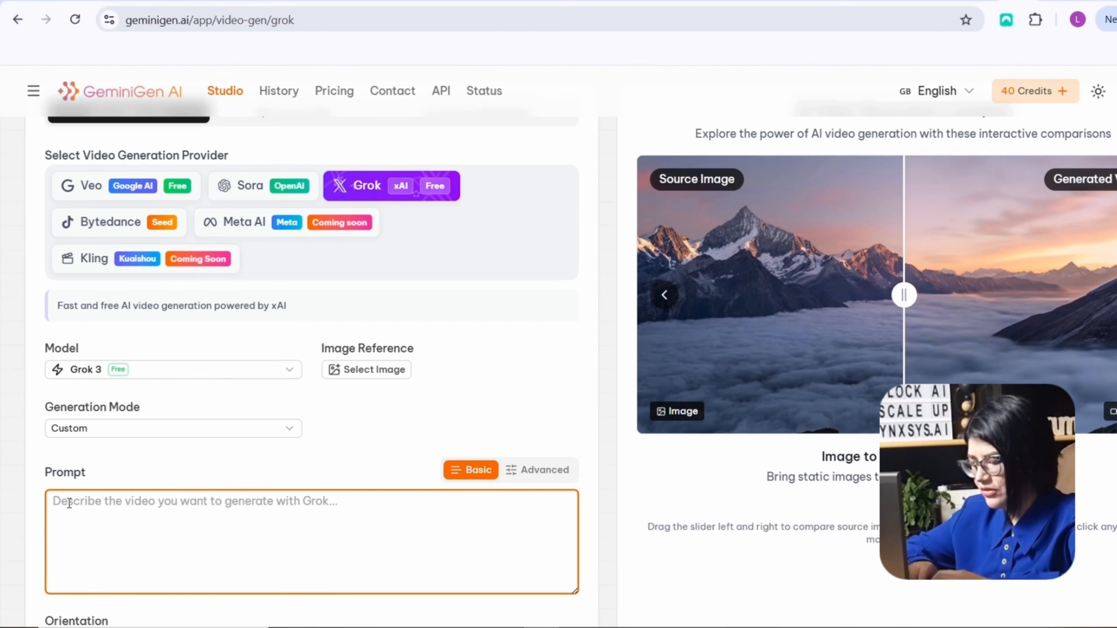
Enter the prompt "A lone astronaut standing on the surface of Mars, a dust storm rolling in from the horizon, cinematic wide shot, warm golden hour lighting."
{"action": "right_click", "coordinate": [60, 502]}
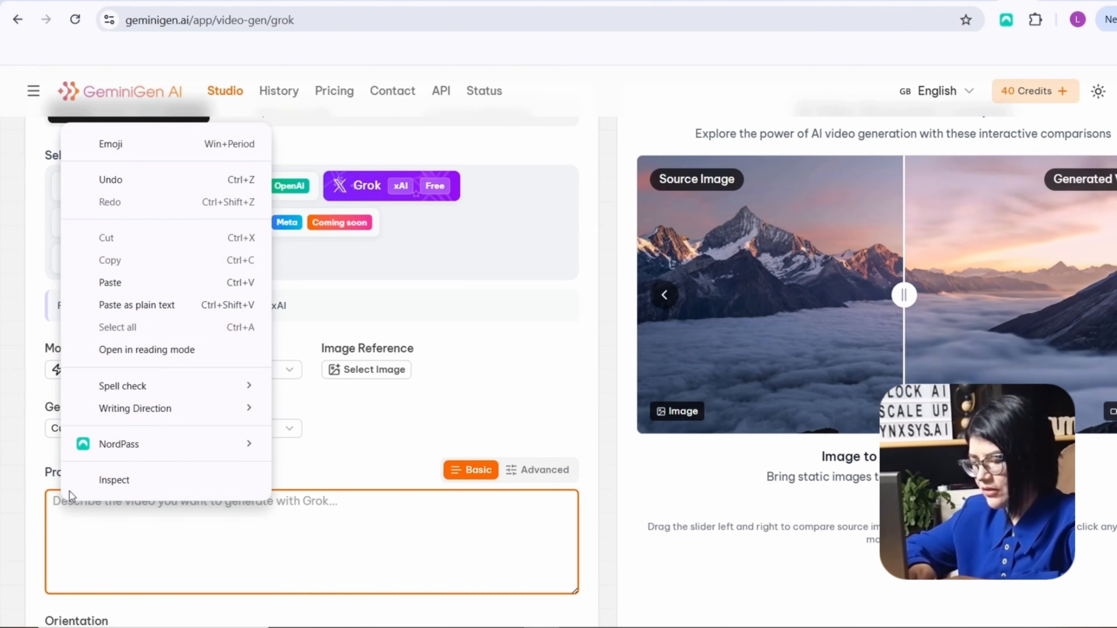
{"action": "left_click", "coordinate": [125, 282]}
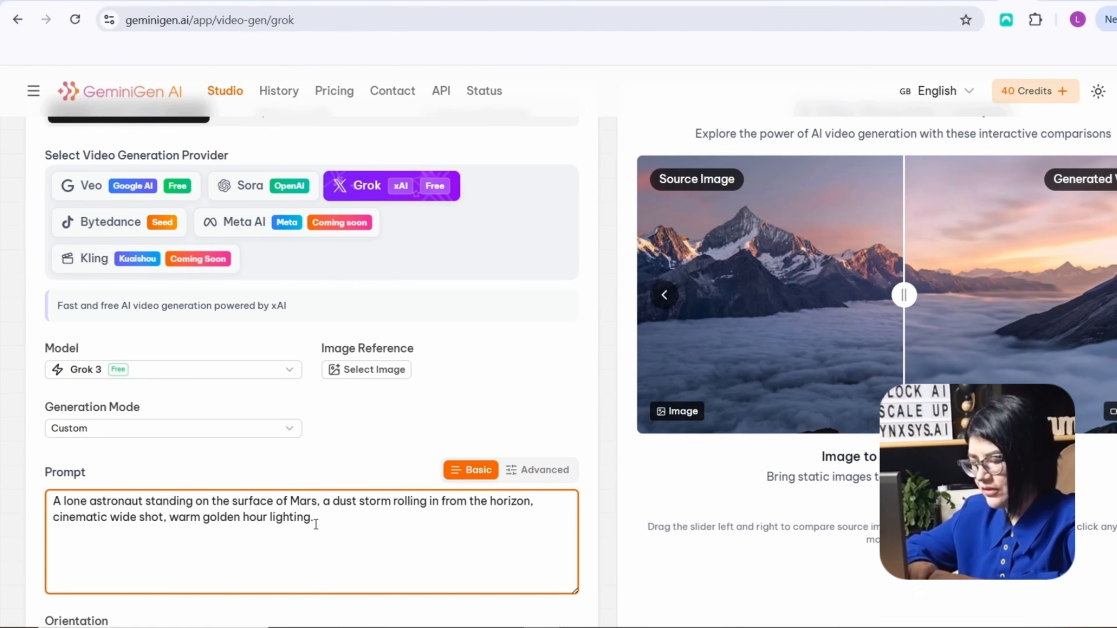
Choose the Landscape (16:9) orientation and generate the astronaut video with Grok
{"action": "scroll", "coordinate": [334, 506], "scroll_direction": "down", "scroll_amount": 6}
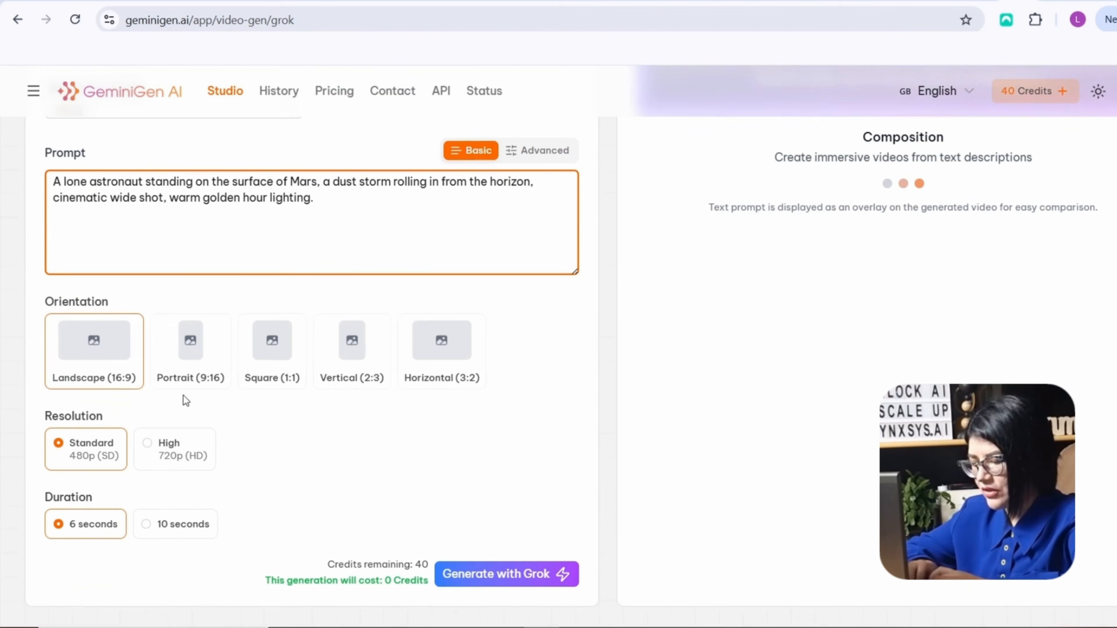
{"action": "left_click", "coordinate": [109, 354]}
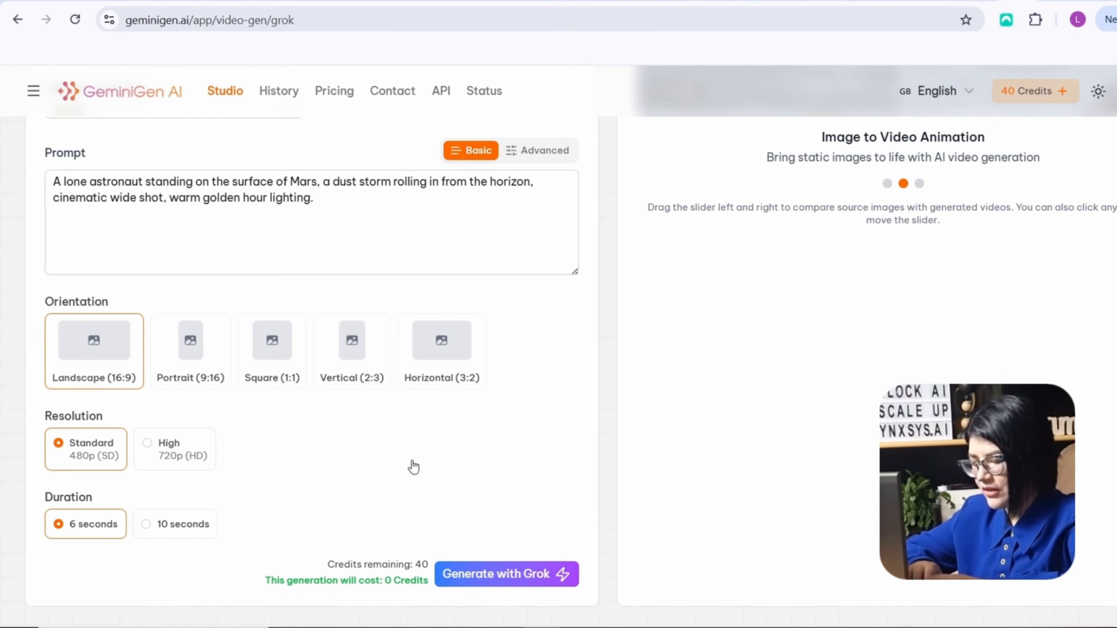
{"action": "left_click", "coordinate": [503, 575]}
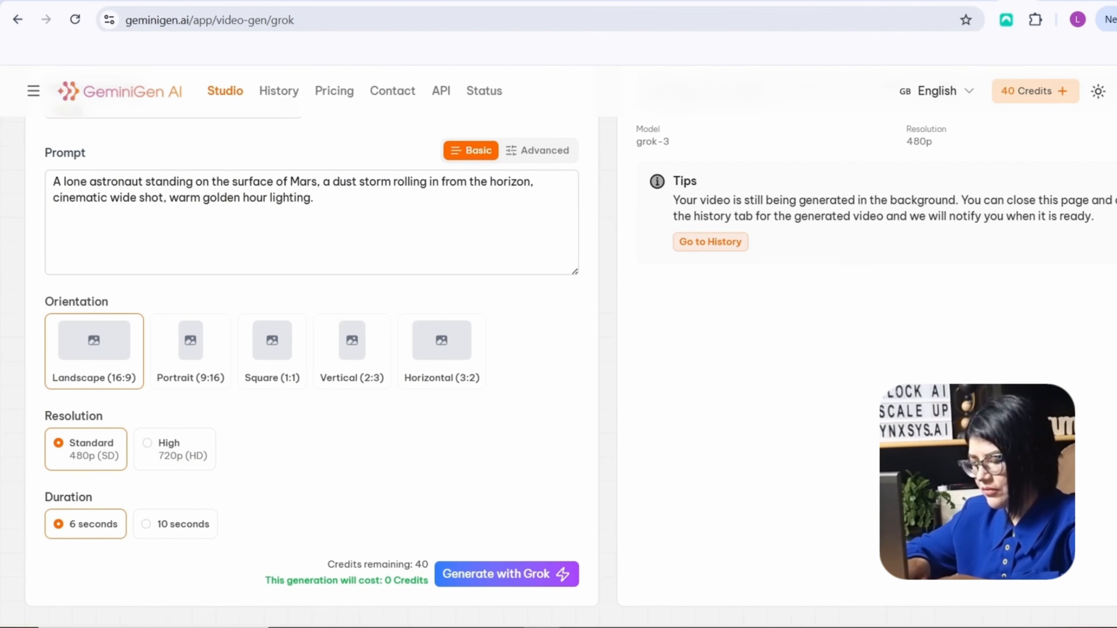
Monitor the generation progress of the astronaut video and its prompt details
{"action": "scroll", "coordinate": [558, 352], "scroll_direction": "up", "scroll_amount": 3}
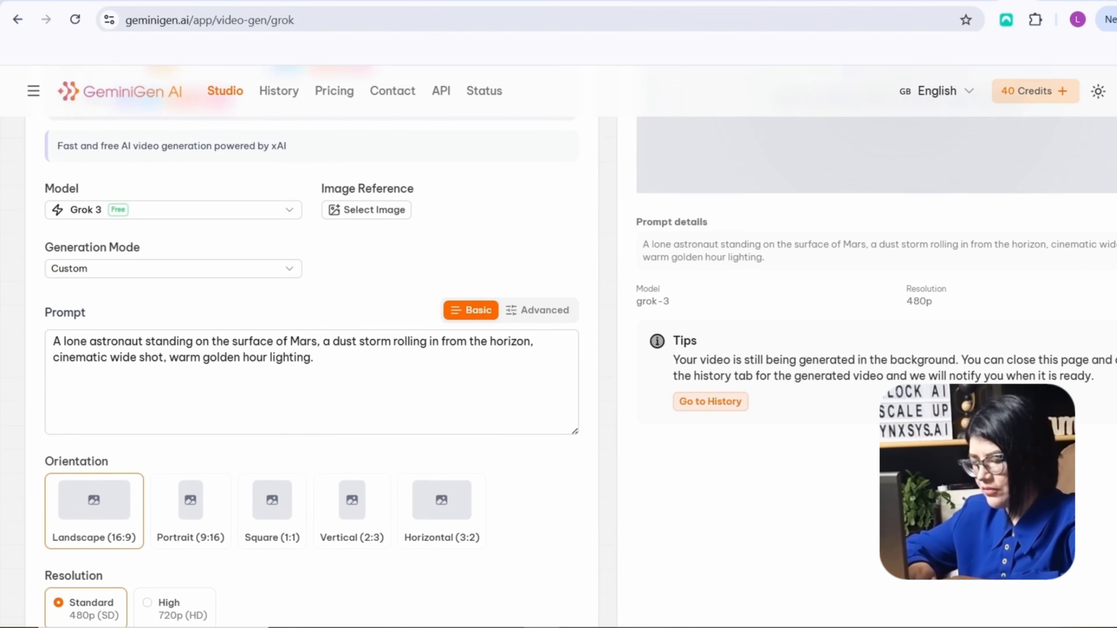
{"action": "scroll", "coordinate": [559, 352], "scroll_direction": "up", "scroll_amount": 2}
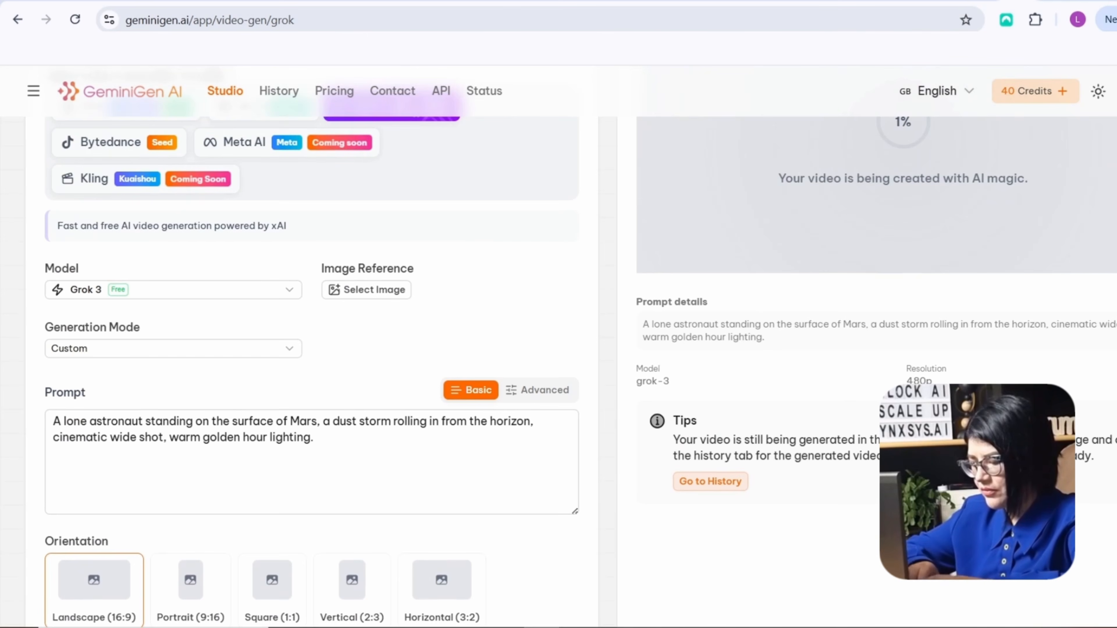
{"action": "scroll", "coordinate": [416, 194], "scroll_direction": "up", "scroll_amount": 2}
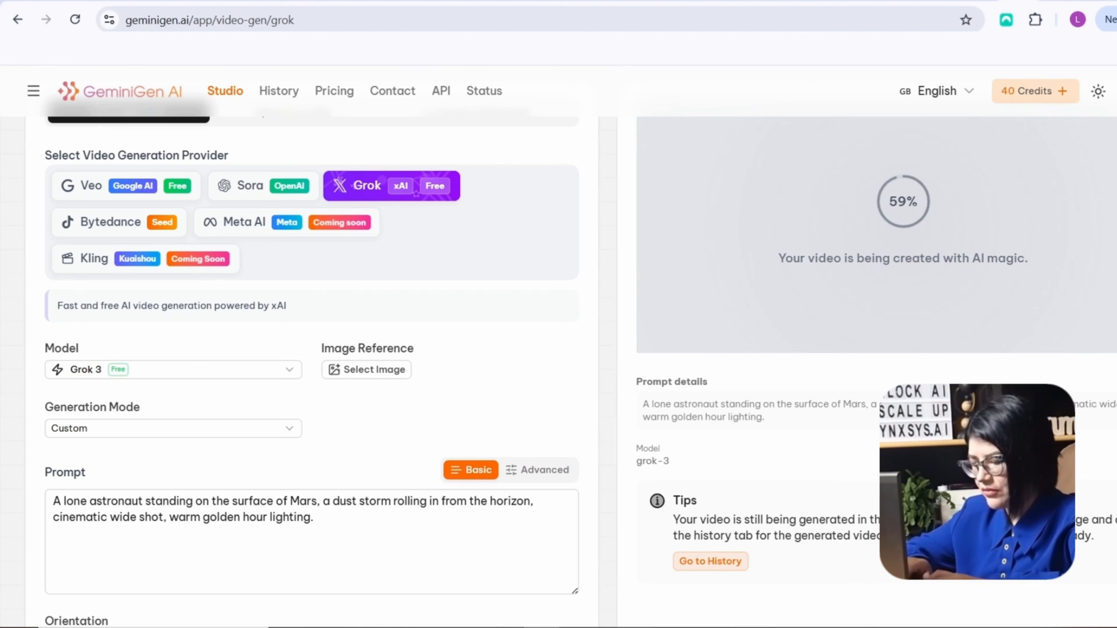
{"action": "scroll", "coordinate": [559, 352], "scroll_direction": "up", "scroll_amount": 1}
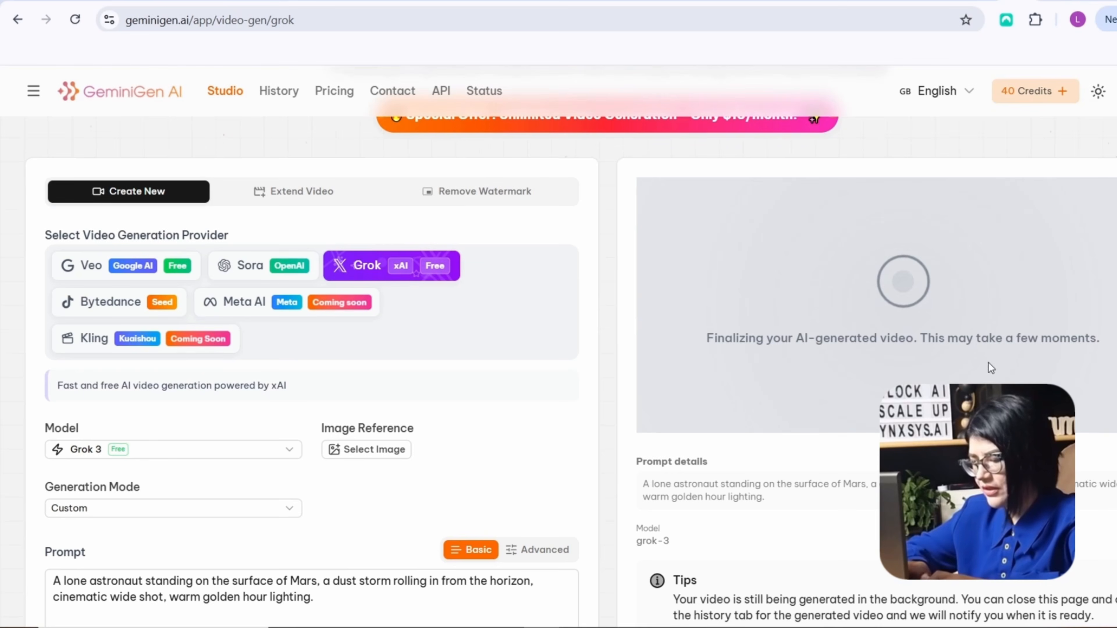
{"action": "scroll", "coordinate": [1002, 384], "scroll_direction": "down", "scroll_amount": 1}
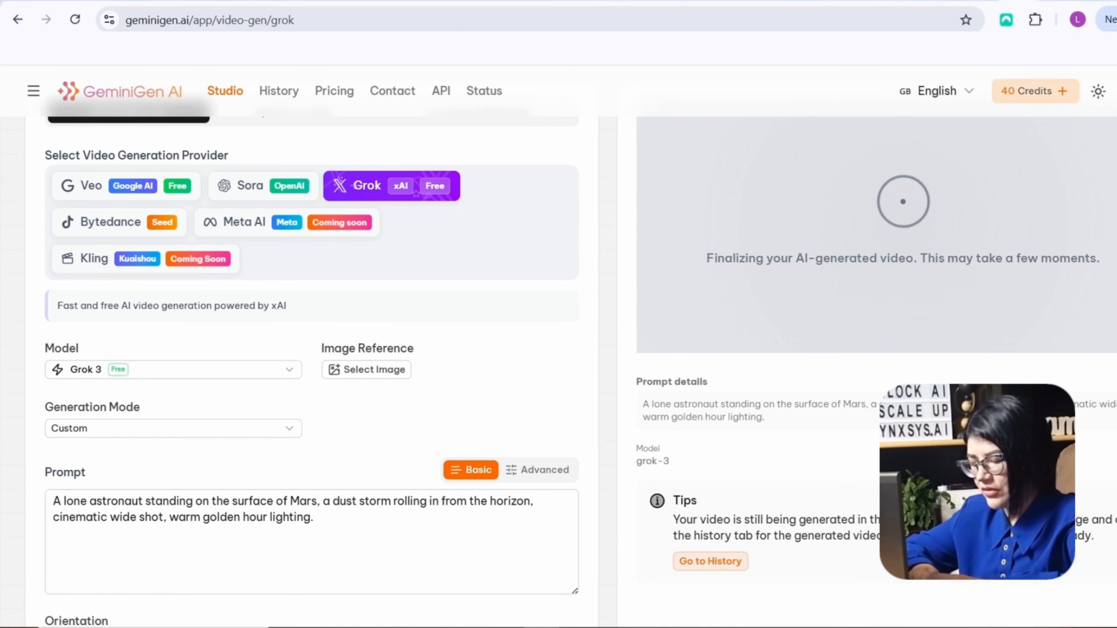
{"action": "scroll", "coordinate": [481, 412], "scroll_direction": "up", "scroll_amount": 2}
{"action": "scroll", "coordinate": [482, 411], "scroll_direction": "down", "scroll_amount": 1}
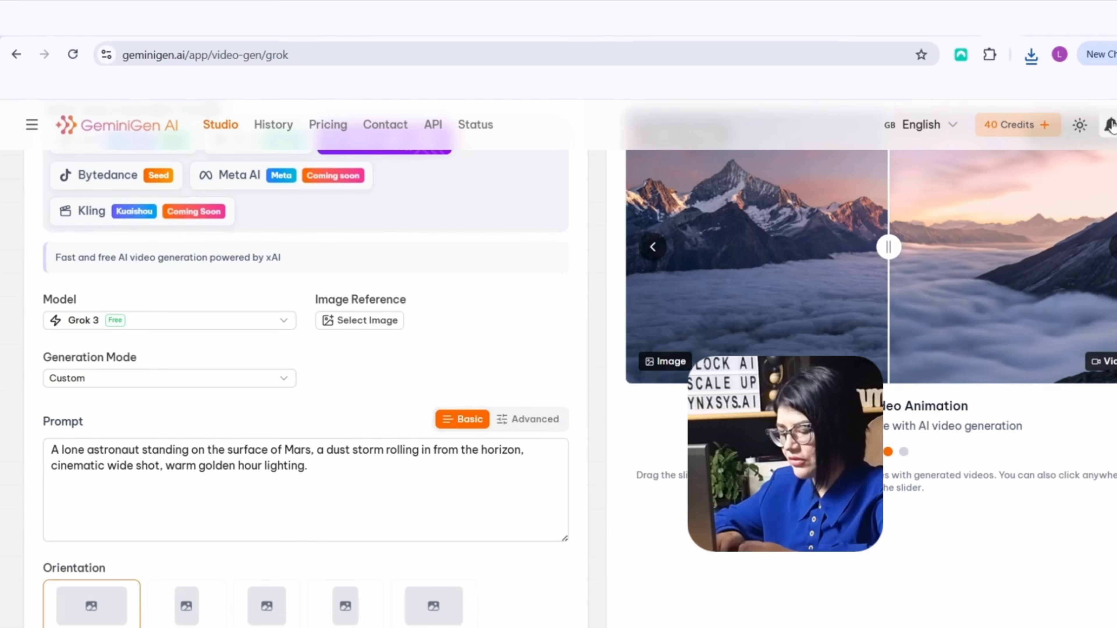
Play the finished astronaut video from its completion notification and download it
{"action": "left_click", "coordinate": [1110, 125]}
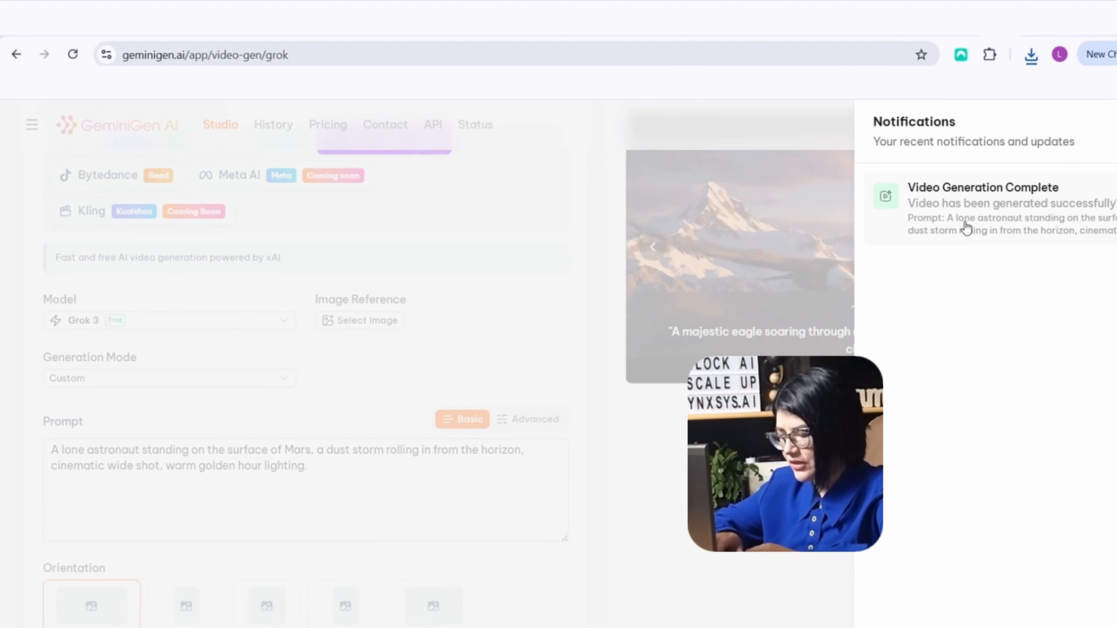
{"action": "left_click", "coordinate": [1052, 224]}
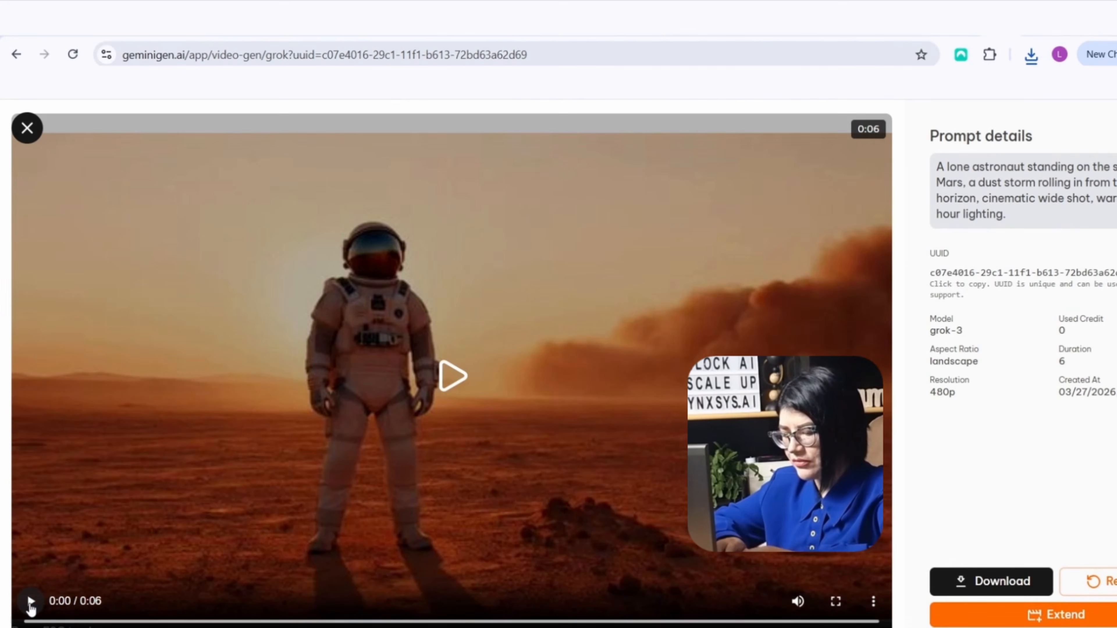
{"action": "left_click", "coordinate": [30, 602]}
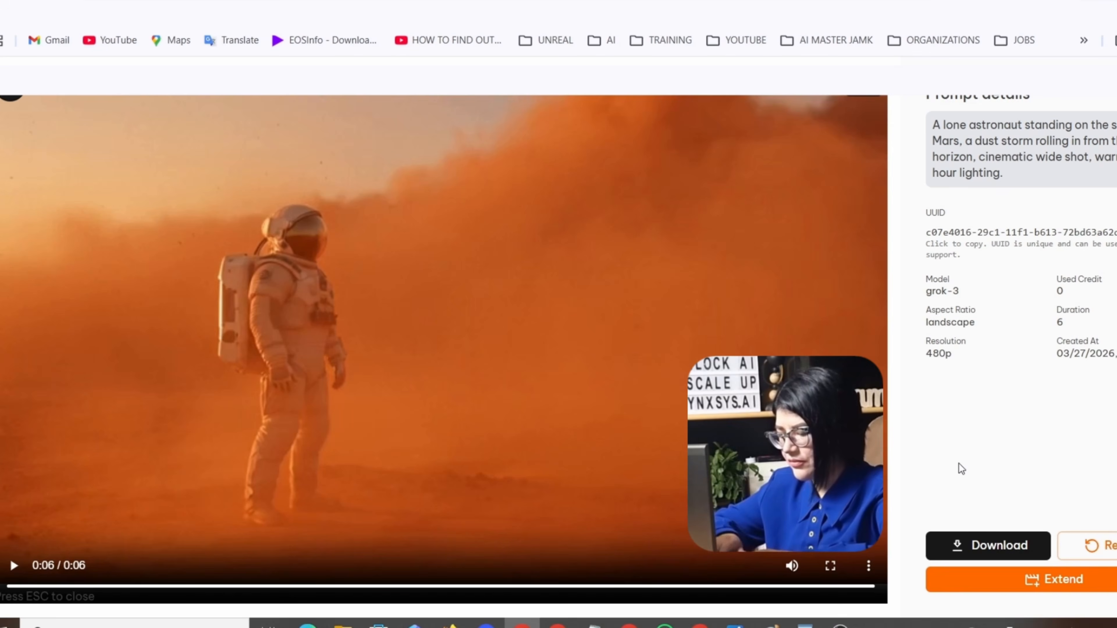
{"action": "left_click", "coordinate": [986, 551]}
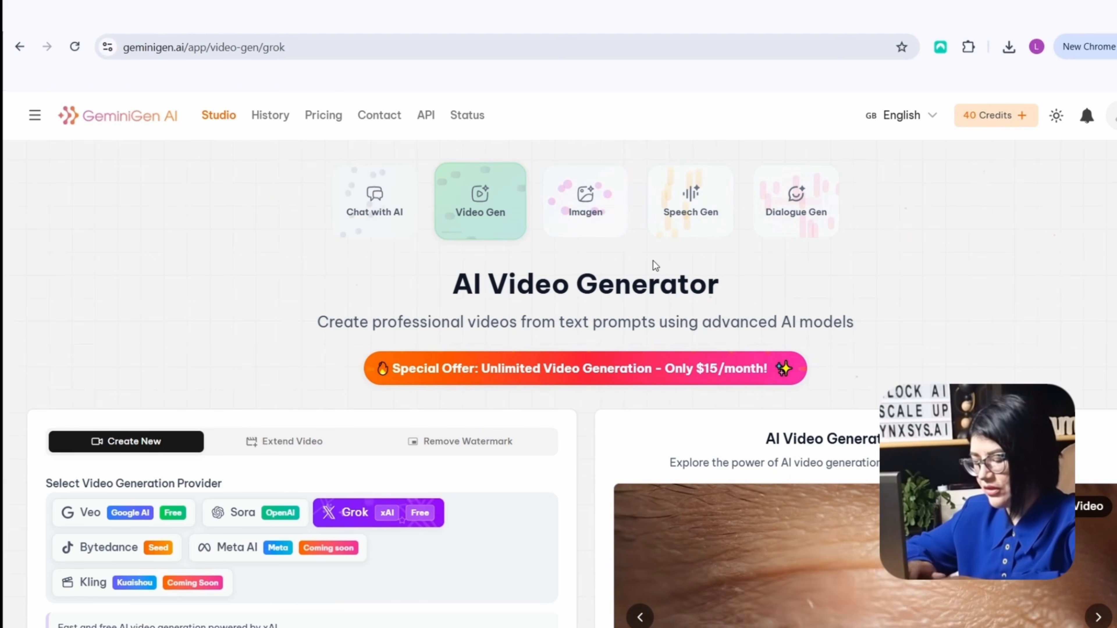
Open the Imagen generator and enter the cinematic wide-shot prompt of a large crocodile partially submerged in dark jungle water at dusk, including the negative prompt
{"action": "left_click", "coordinate": [590, 223]}
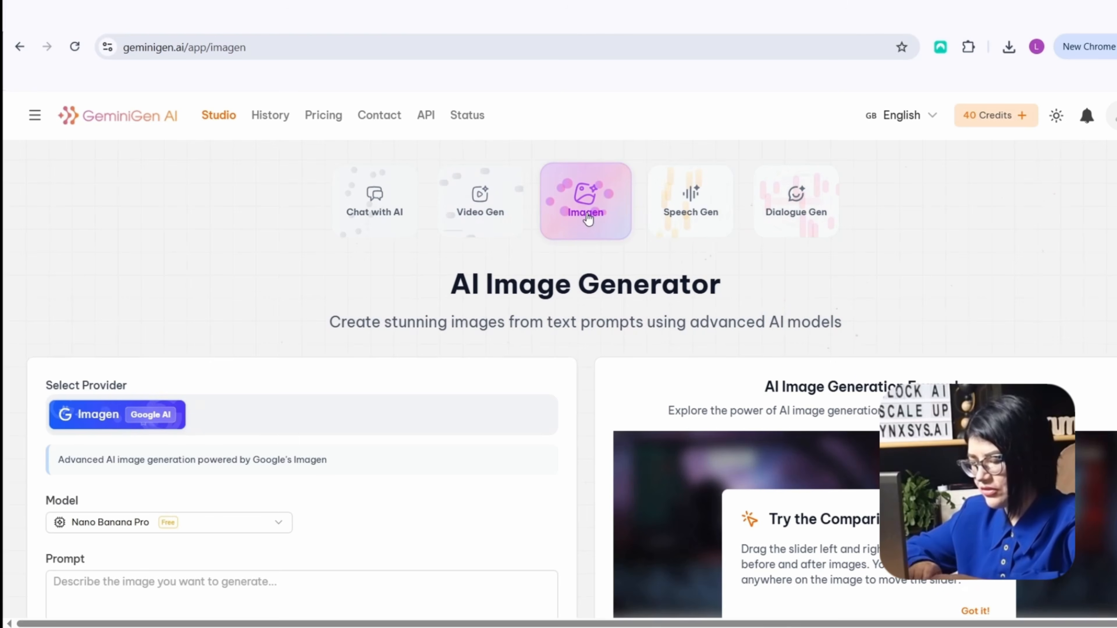
{"action": "scroll", "coordinate": [209, 372], "scroll_direction": "down", "scroll_amount": 5}
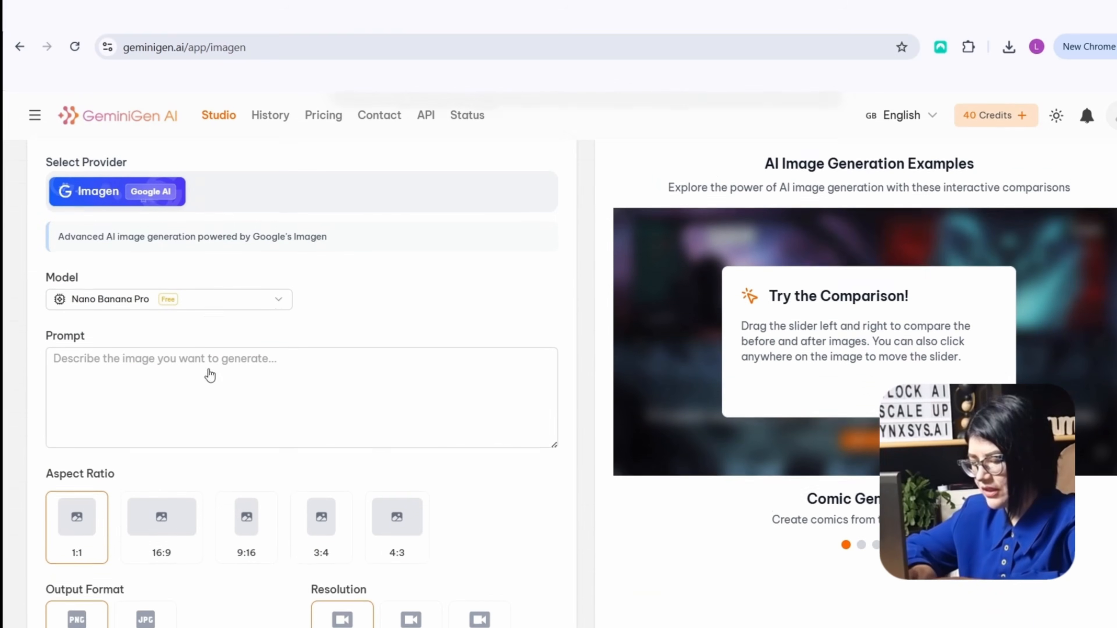
{"action": "left_click", "coordinate": [131, 357]}
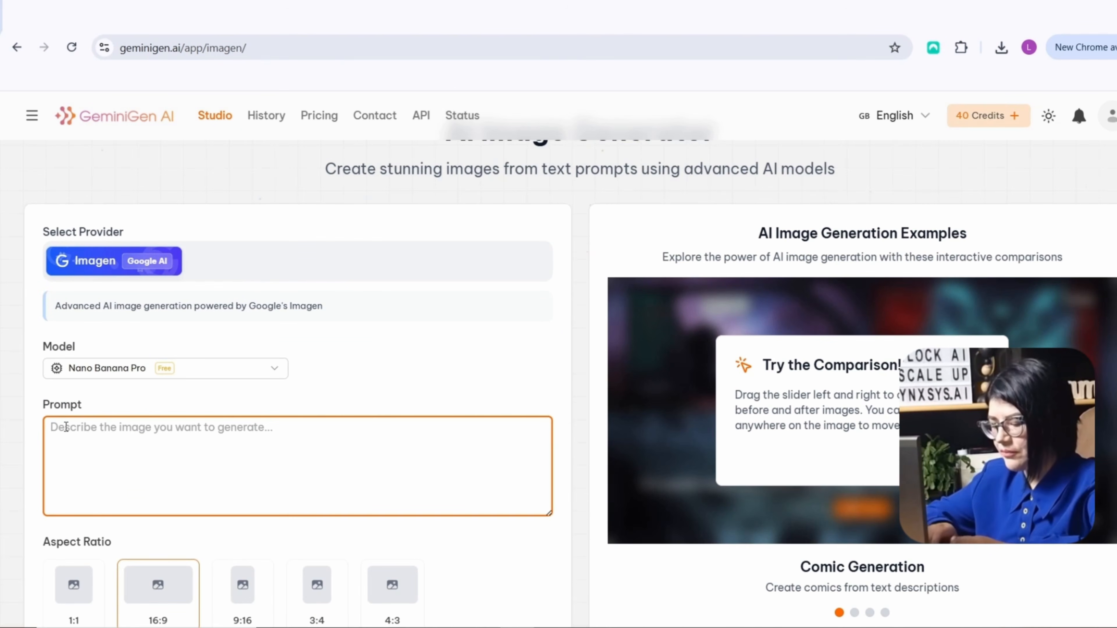
{"action": "right_click", "coordinate": [66, 429]}
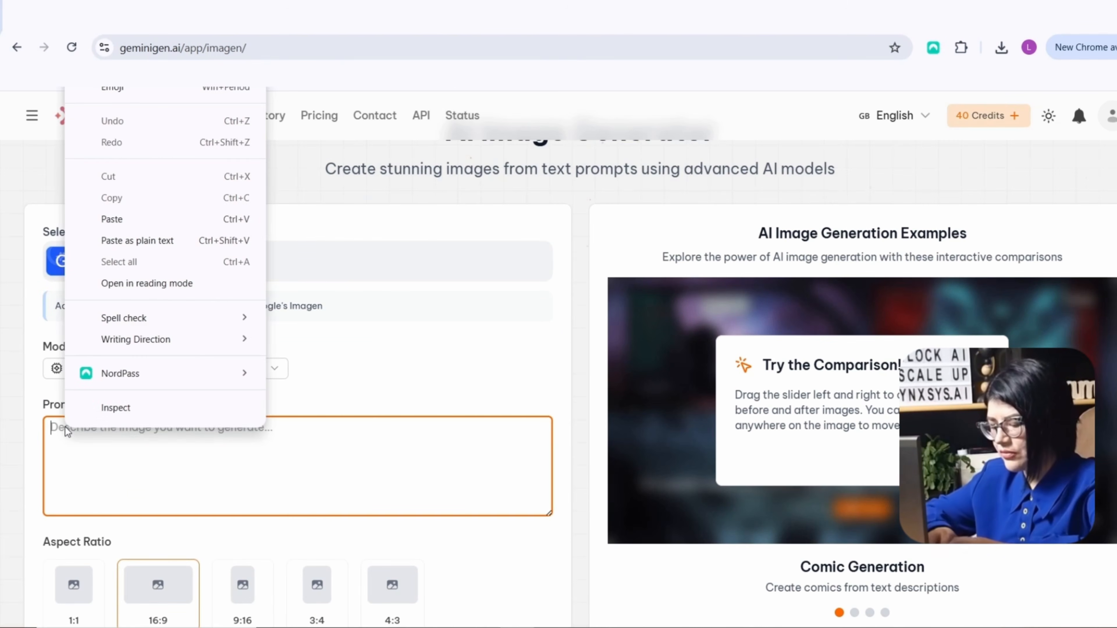
{"action": "left_click", "coordinate": [132, 219]}
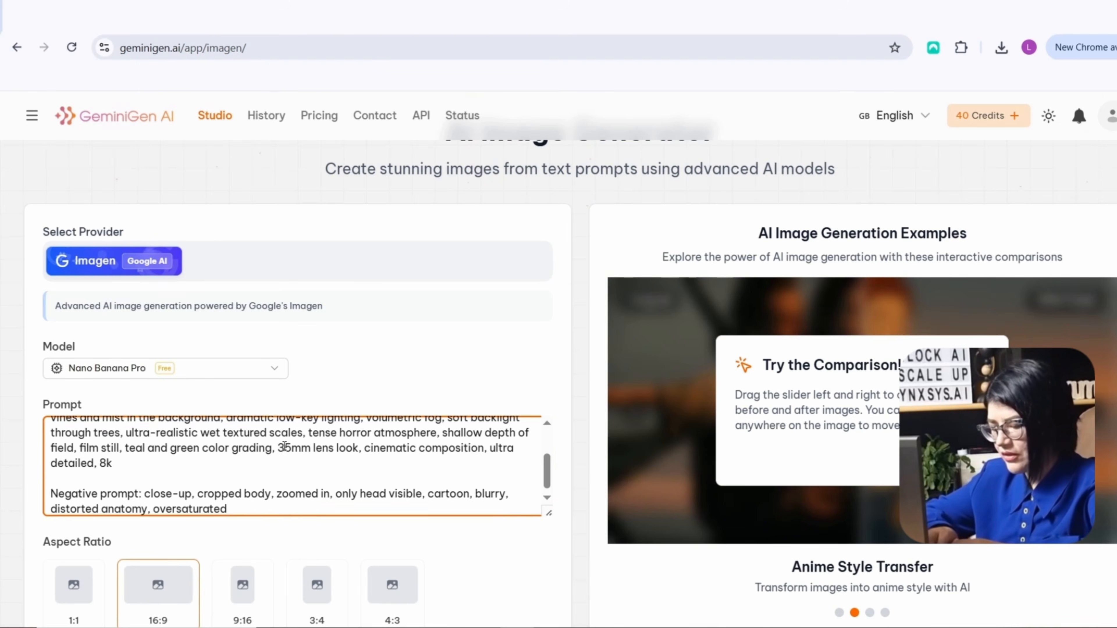
{"action": "scroll", "coordinate": [310, 455], "scroll_direction": "up", "scroll_amount": 3}
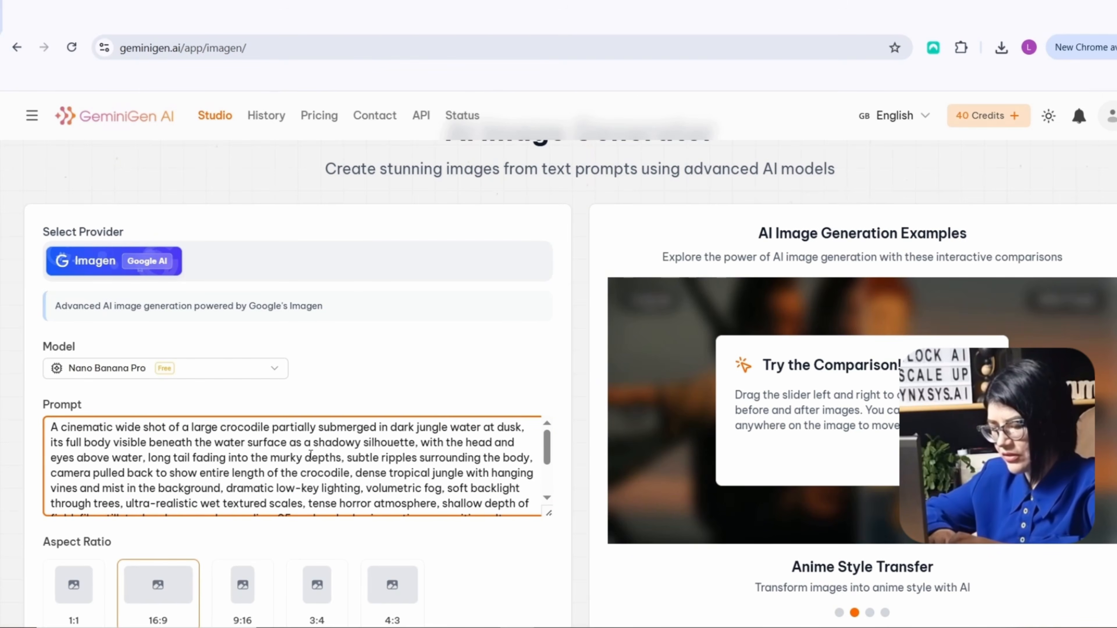
{"action": "scroll", "coordinate": [311, 456], "scroll_direction": "down", "scroll_amount": 3}
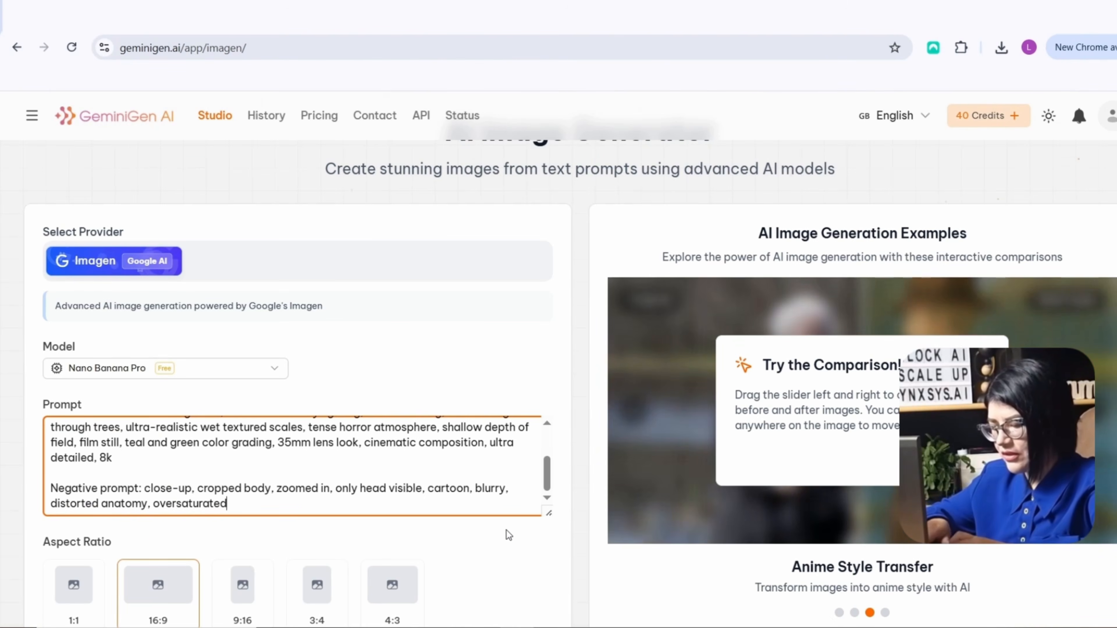
Review the crocodile prompt and the image output settings, and select the 1K resolution
{"action": "scroll", "coordinate": [506, 532], "scroll_direction": "down", "scroll_amount": 2}
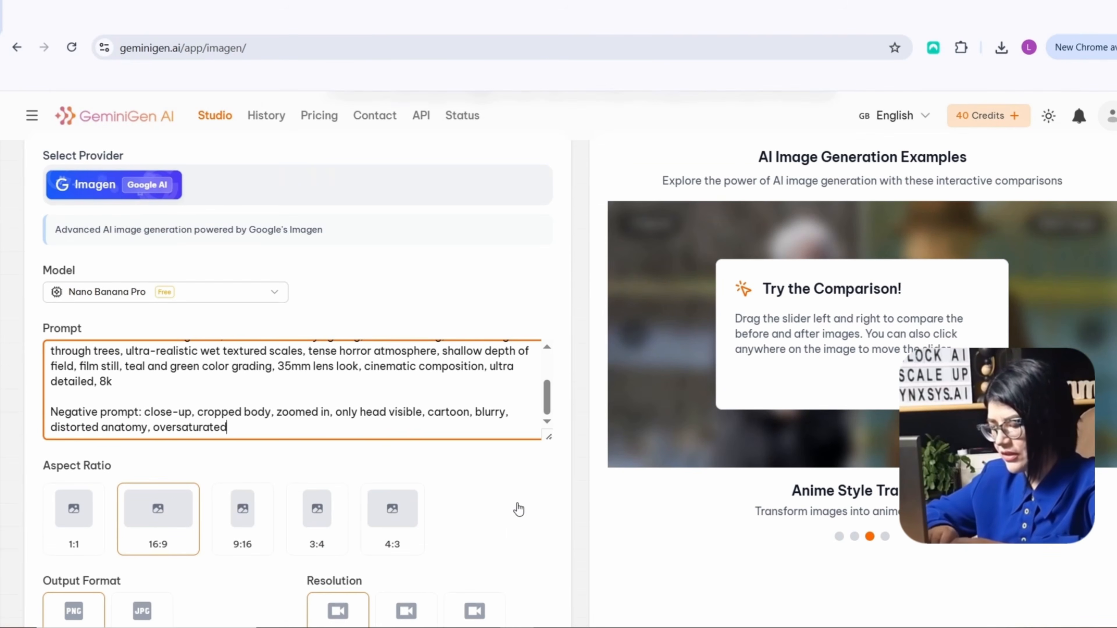
{"action": "scroll", "coordinate": [519, 510], "scroll_direction": "down", "scroll_amount": 3}
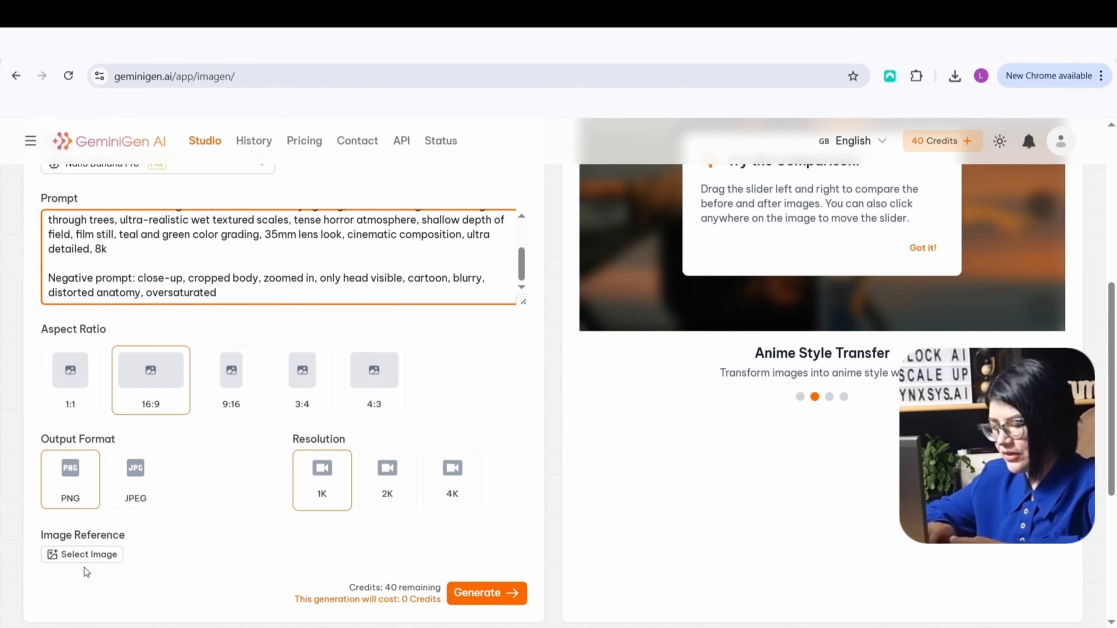
{"action": "scroll", "coordinate": [227, 359], "scroll_direction": "up", "scroll_amount": 3}
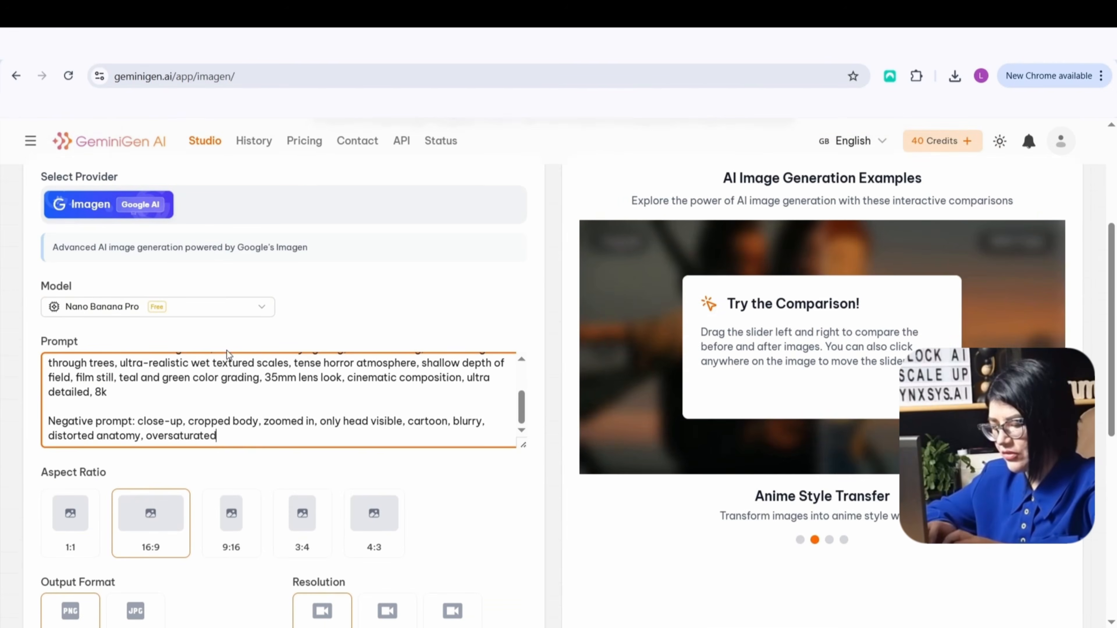
{"action": "scroll", "coordinate": [124, 407], "scroll_direction": "up", "scroll_amount": 2}
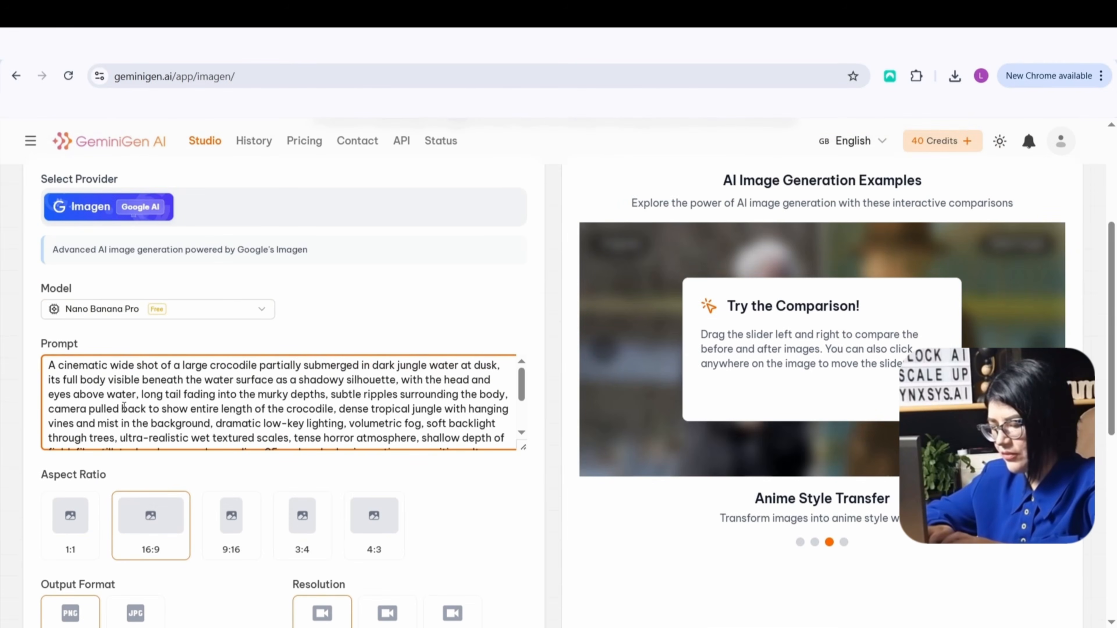
{"action": "scroll", "coordinate": [124, 407], "scroll_direction": "down", "scroll_amount": 2}
{"action": "scroll", "coordinate": [228, 420], "scroll_direction": "down", "scroll_amount": 3}
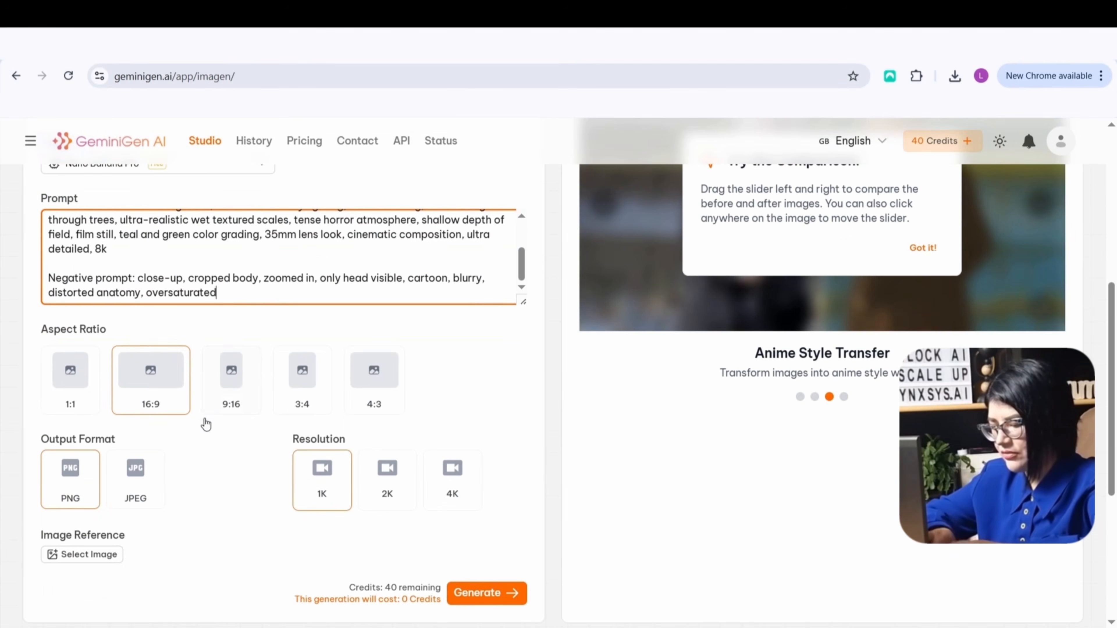
{"action": "scroll", "coordinate": [205, 448], "scroll_direction": "down", "scroll_amount": 2}
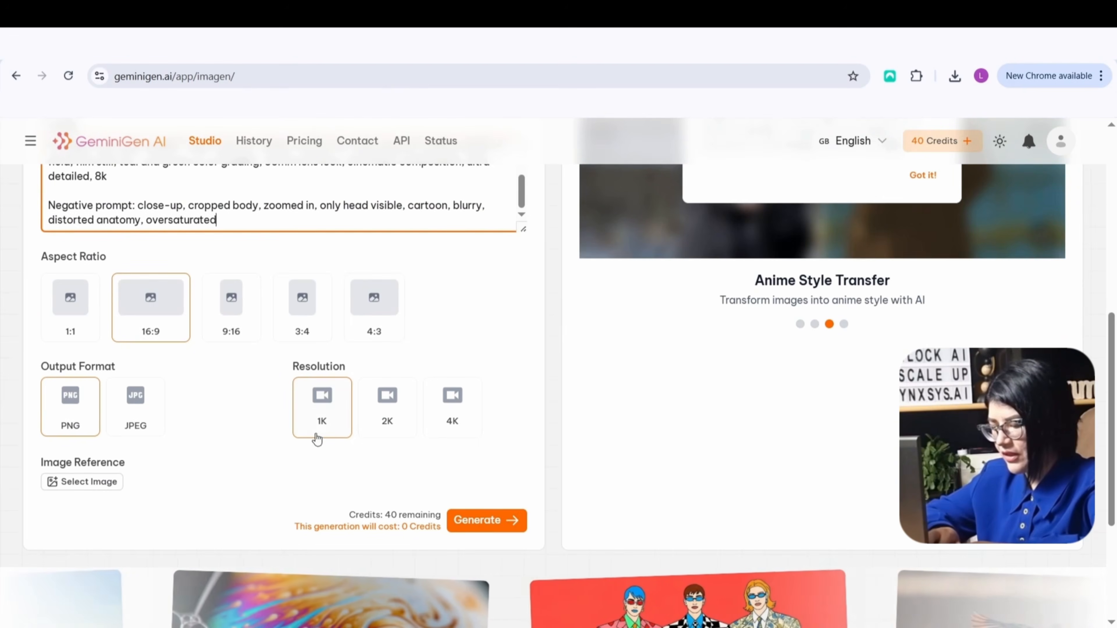
{"action": "left_click", "coordinate": [319, 422]}
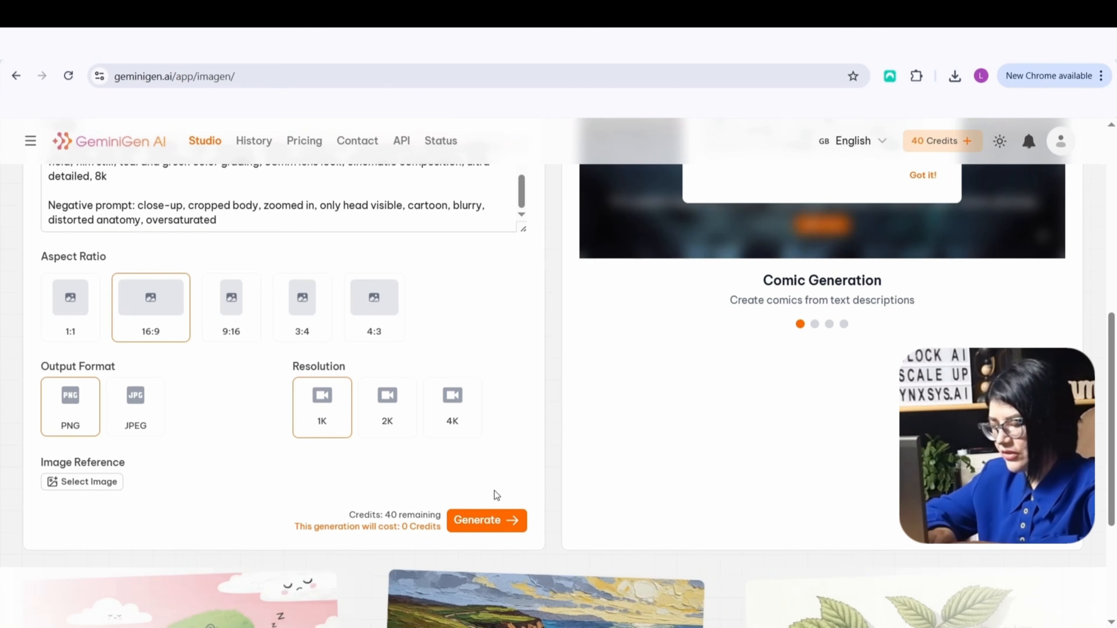
Generate the crocodile image and open the details of the finished result from its notification
{"action": "left_click", "coordinate": [496, 526]}
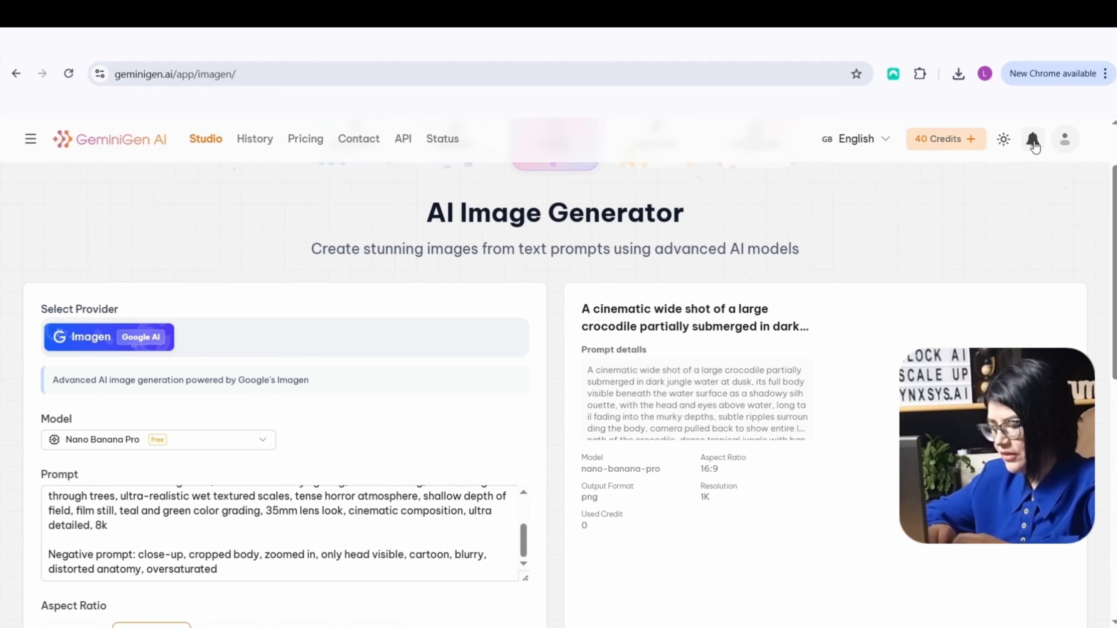
{"action": "left_click", "coordinate": [1033, 140]}
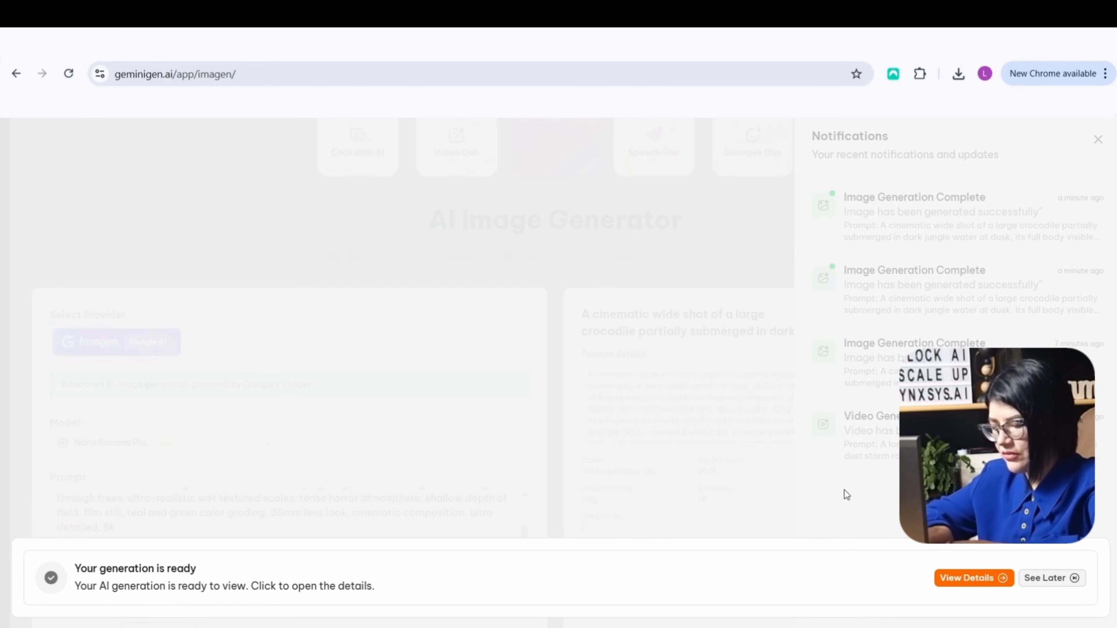
{"action": "left_click", "coordinate": [962, 581]}
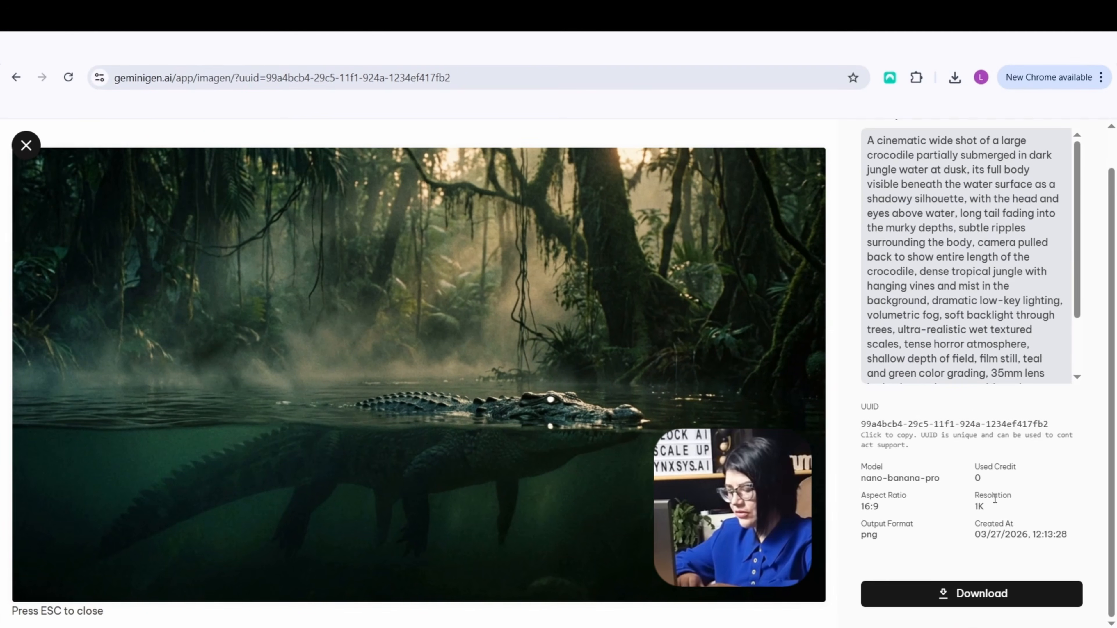
Read through the crocodile image's prompt details and download the image
{"action": "scroll", "coordinate": [984, 372], "scroll_direction": "up", "scroll_amount": 1}
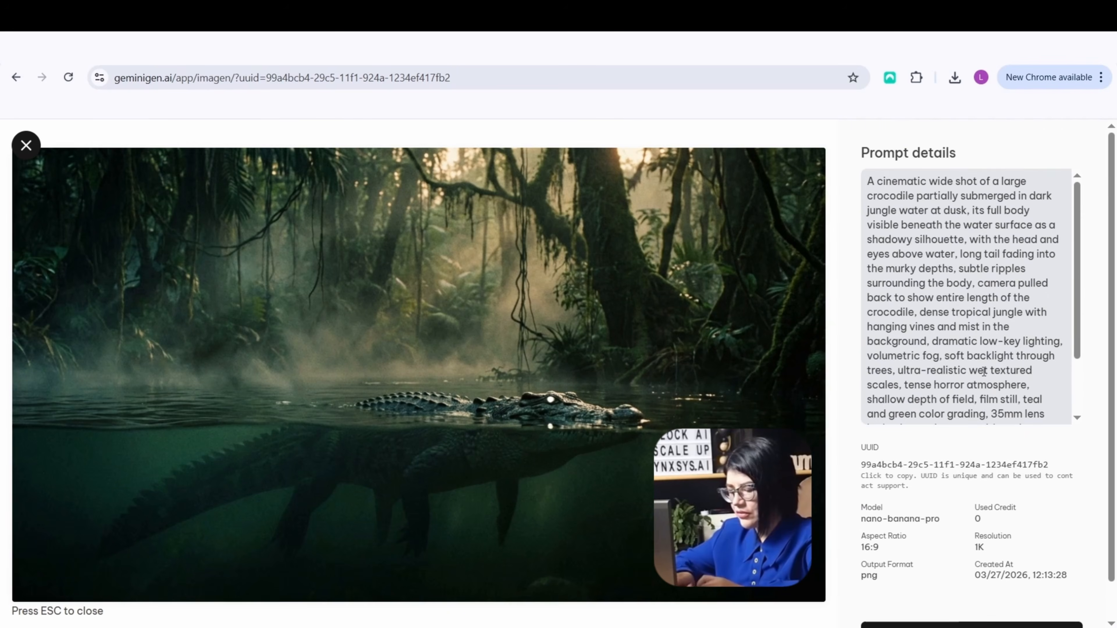
{"action": "scroll", "coordinate": [984, 372], "scroll_direction": "down", "scroll_amount": 2}
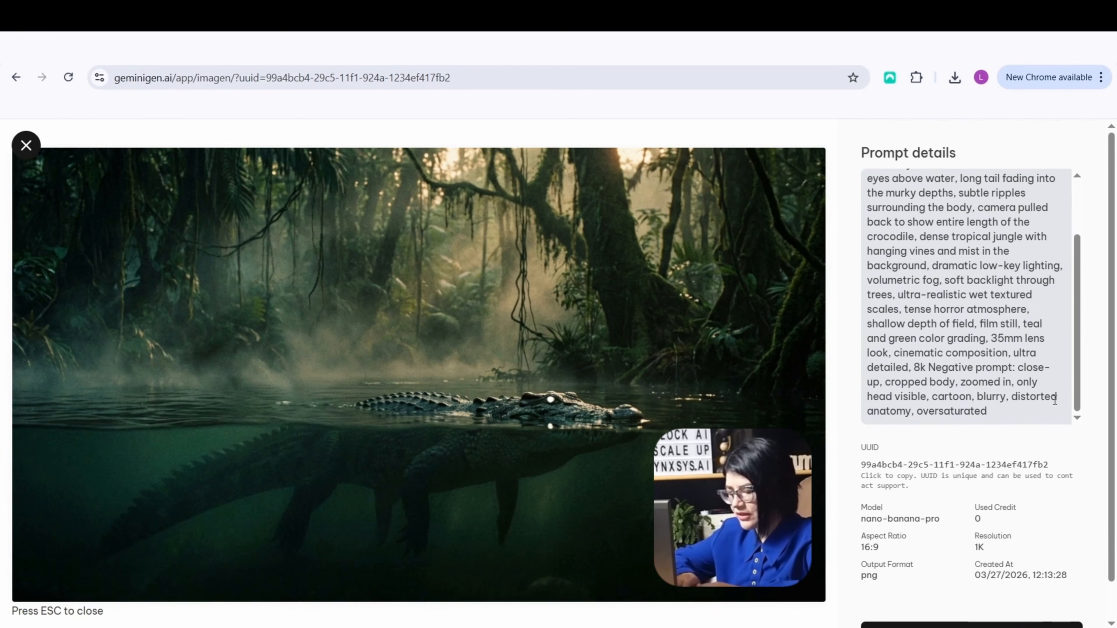
{"action": "scroll", "coordinate": [1055, 400], "scroll_direction": "down", "scroll_amount": 1}
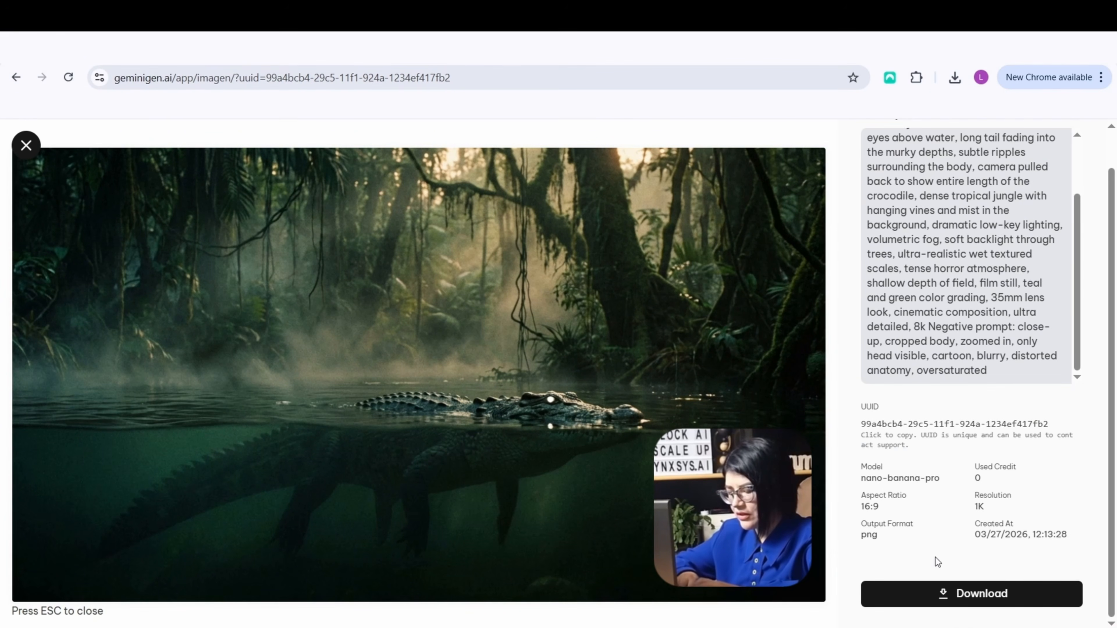
{"action": "left_click", "coordinate": [974, 597]}
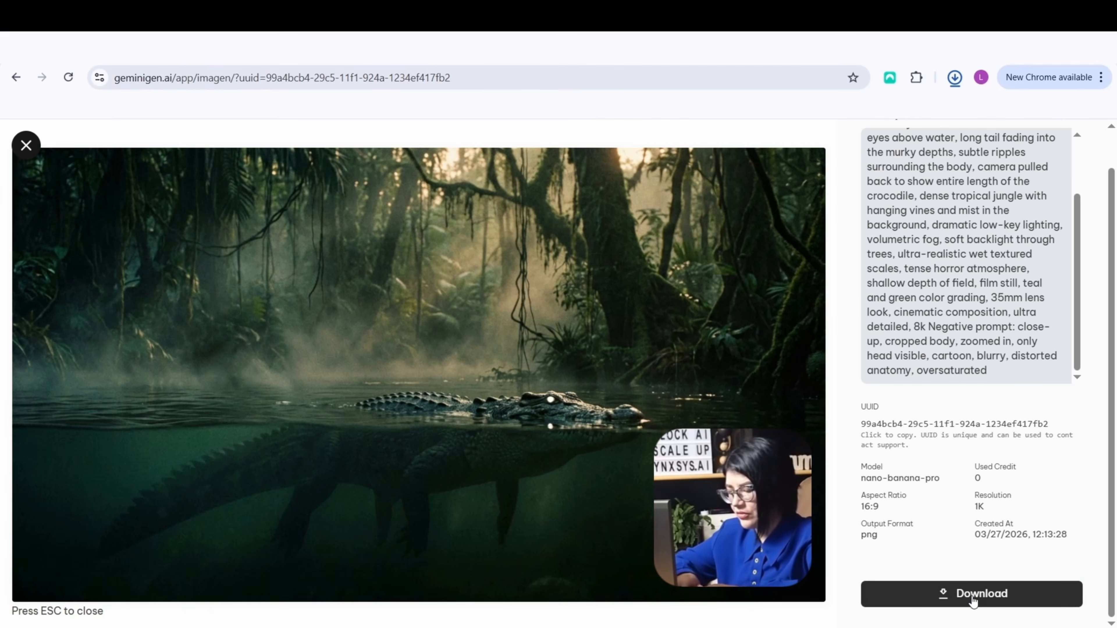
{"action": "left_click", "coordinate": [955, 77]}
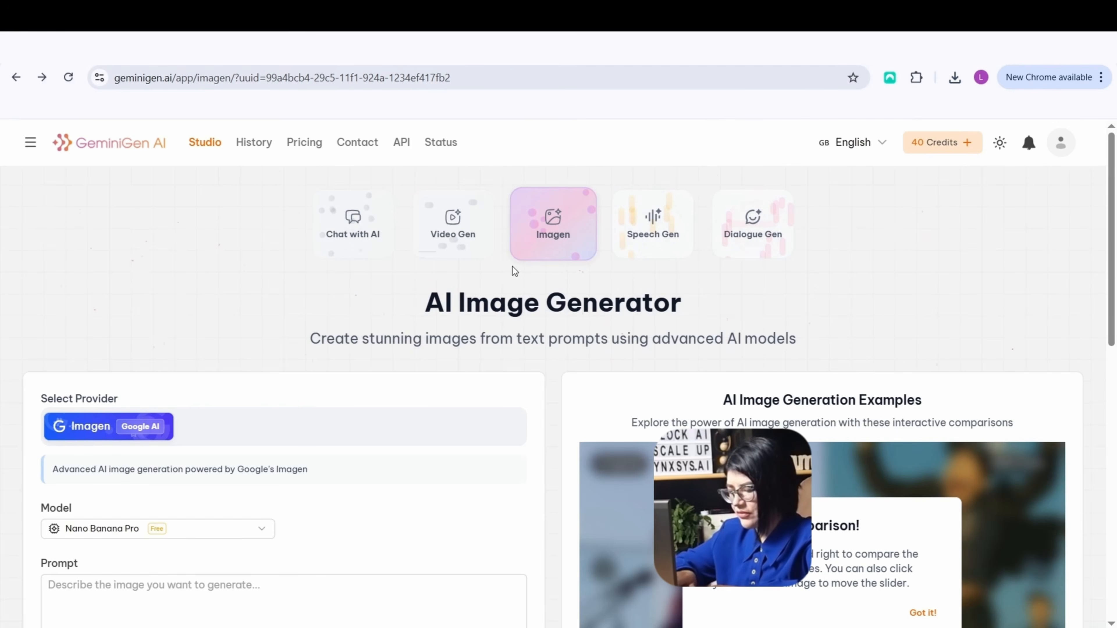
Open the Video Gen generator with Grok and paste the crocodile prompt describing a slow camera push-in, motion and timing
{"action": "left_click", "coordinate": [468, 234]}
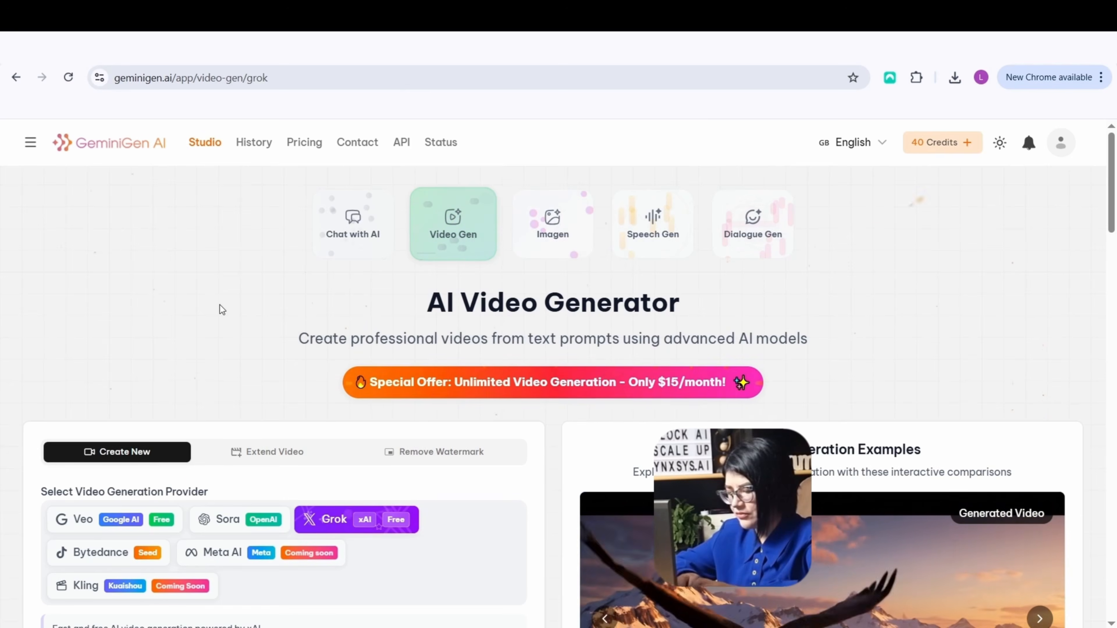
{"action": "scroll", "coordinate": [220, 305], "scroll_direction": "down", "scroll_amount": 1}
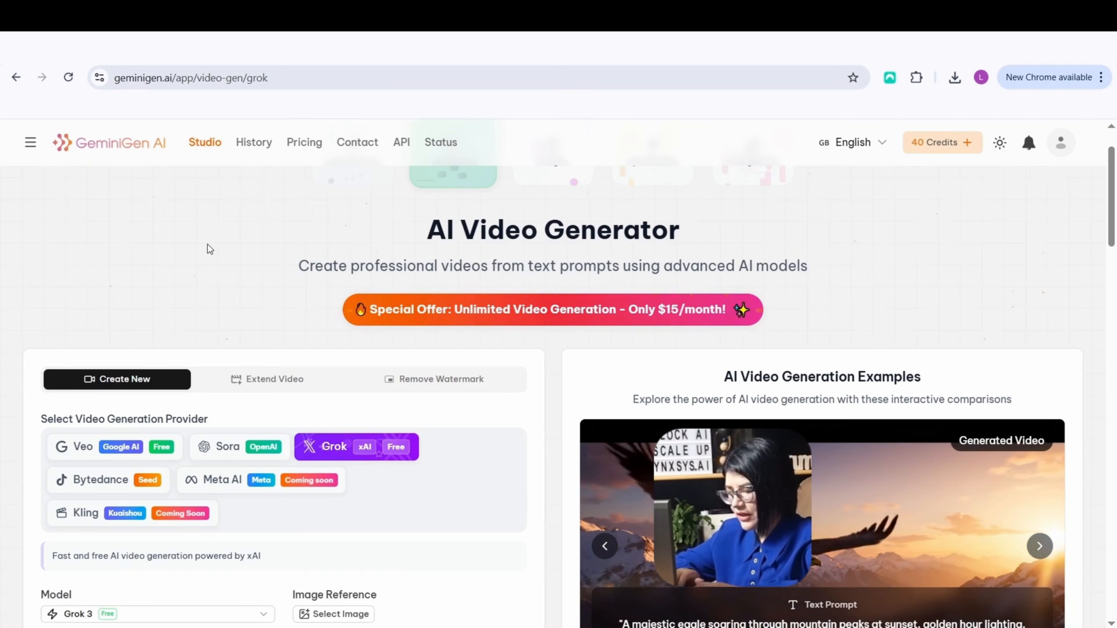
{"action": "scroll", "coordinate": [207, 244], "scroll_direction": "down", "scroll_amount": 1}
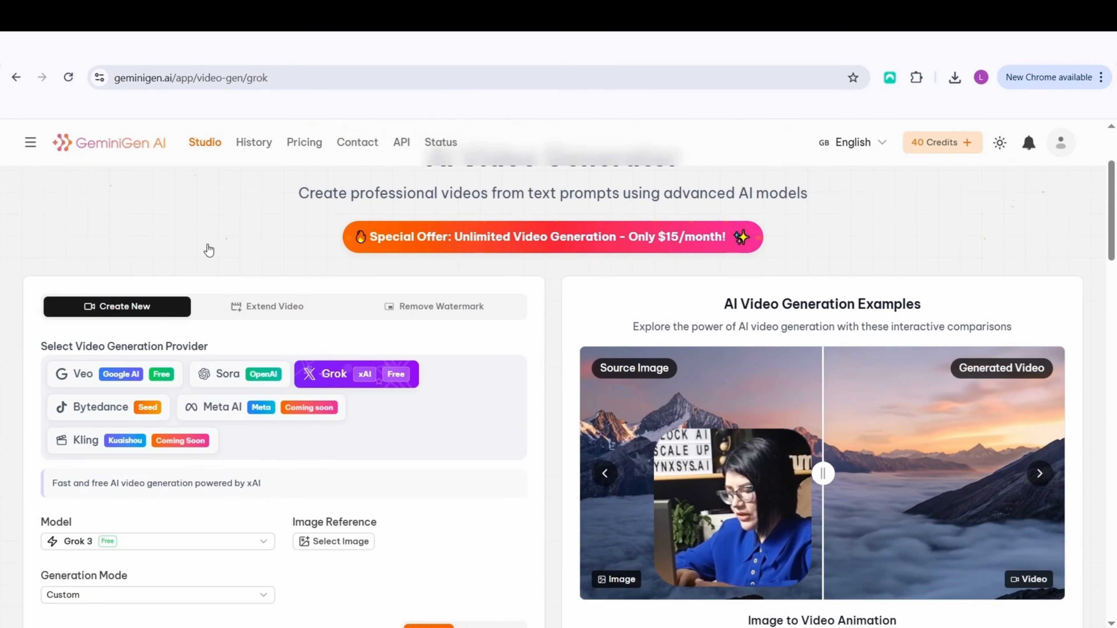
{"action": "scroll", "coordinate": [208, 250], "scroll_direction": "up", "scroll_amount": 1}
{"action": "scroll", "coordinate": [484, 247], "scroll_direction": "up", "scroll_amount": 3}
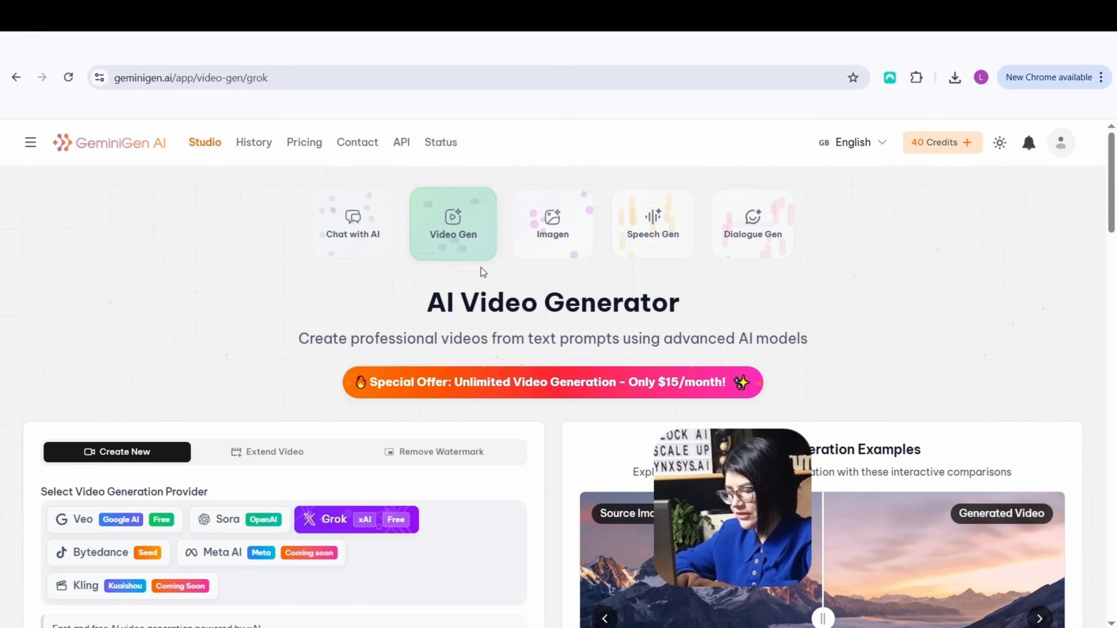
{"action": "scroll", "coordinate": [364, 276], "scroll_direction": "down", "scroll_amount": 3}
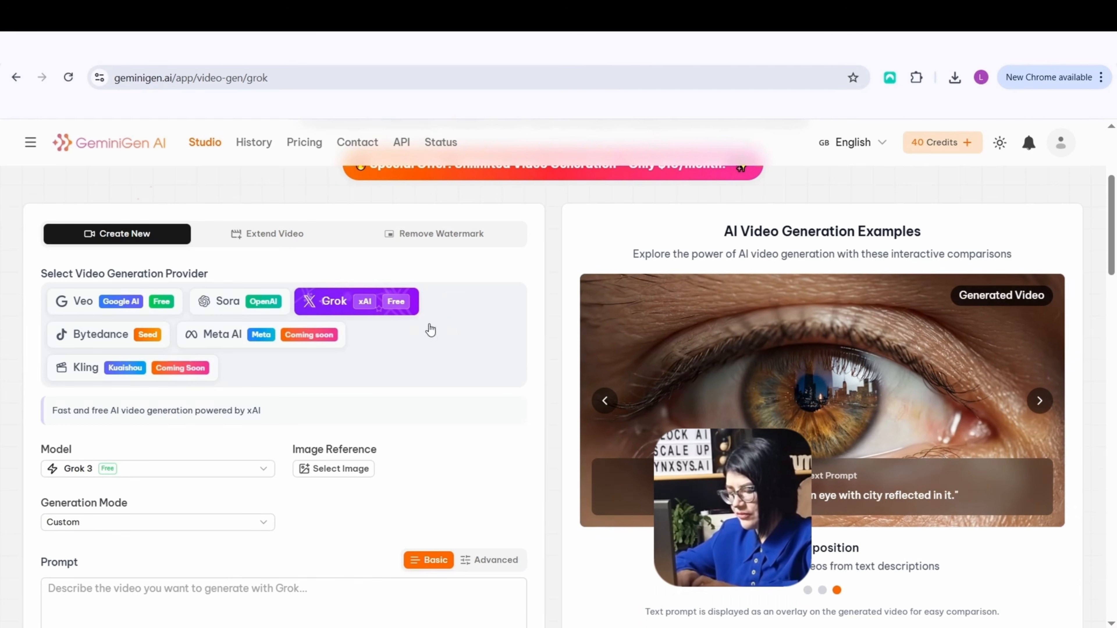
{"action": "scroll", "coordinate": [429, 327], "scroll_direction": "down", "scroll_amount": 3}
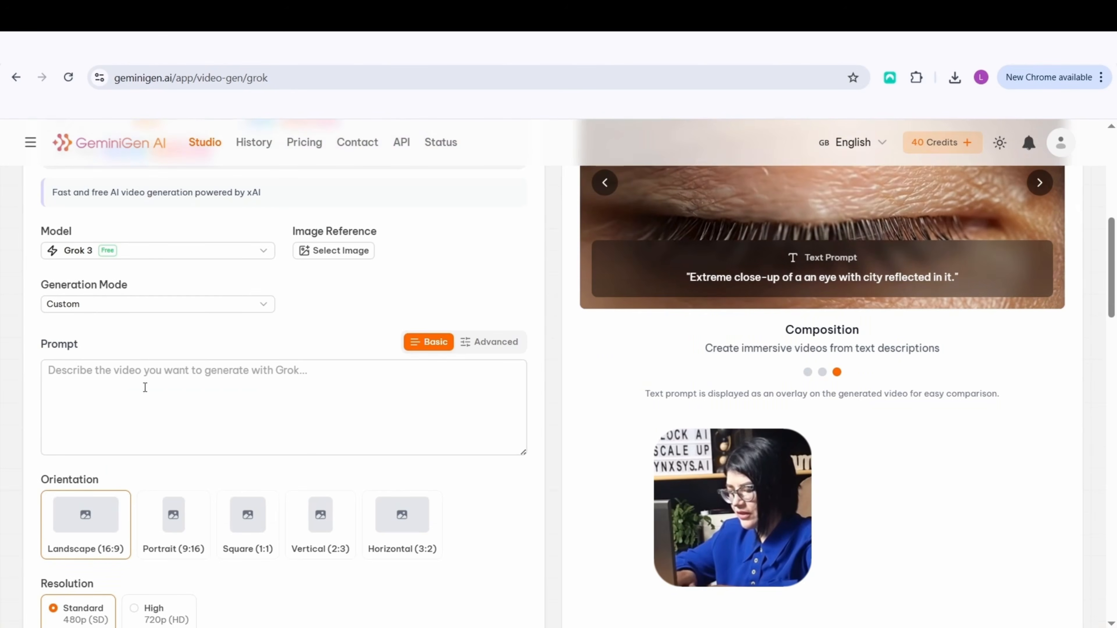
{"action": "left_click", "coordinate": [66, 376]}
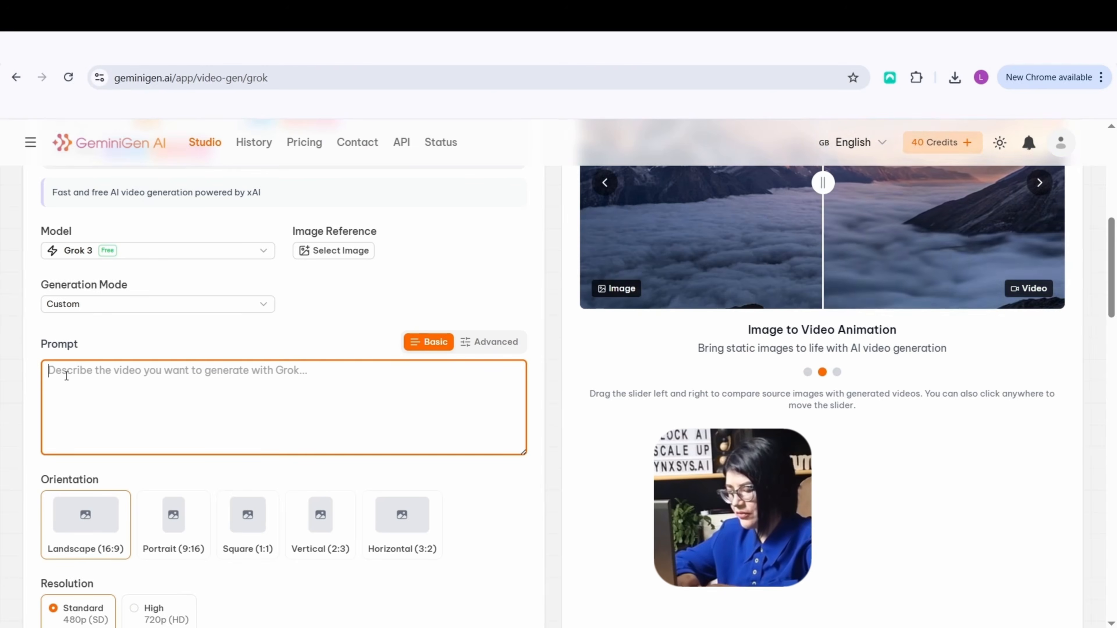
{"action": "right_click", "coordinate": [67, 376]}
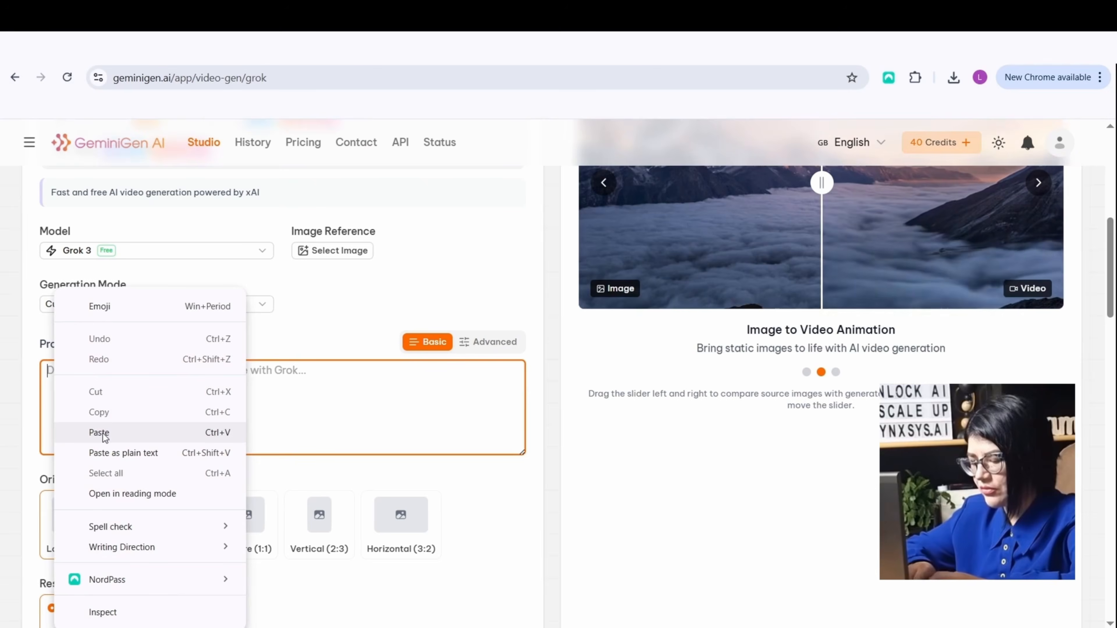
{"action": "left_click", "coordinate": [99, 433]}
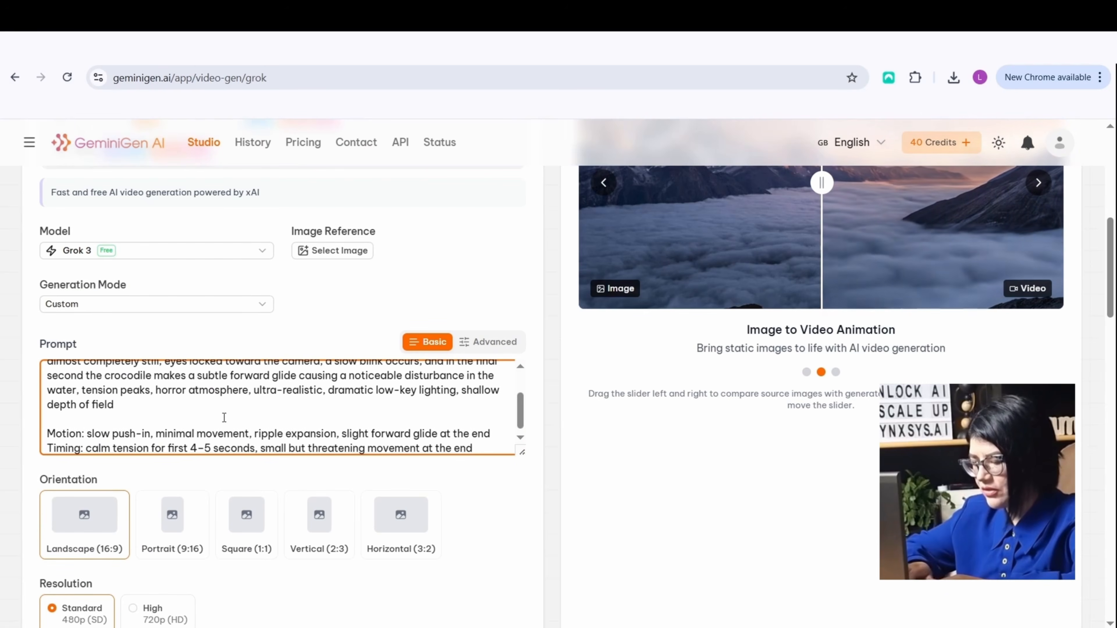
Add the crocodile image from the Downloads folder as the video's image reference and preview its thumbnail
{"action": "scroll", "coordinate": [224, 418], "scroll_direction": "up", "scroll_amount": 3}
{"action": "scroll", "coordinate": [224, 418], "scroll_direction": "up", "scroll_amount": 2}
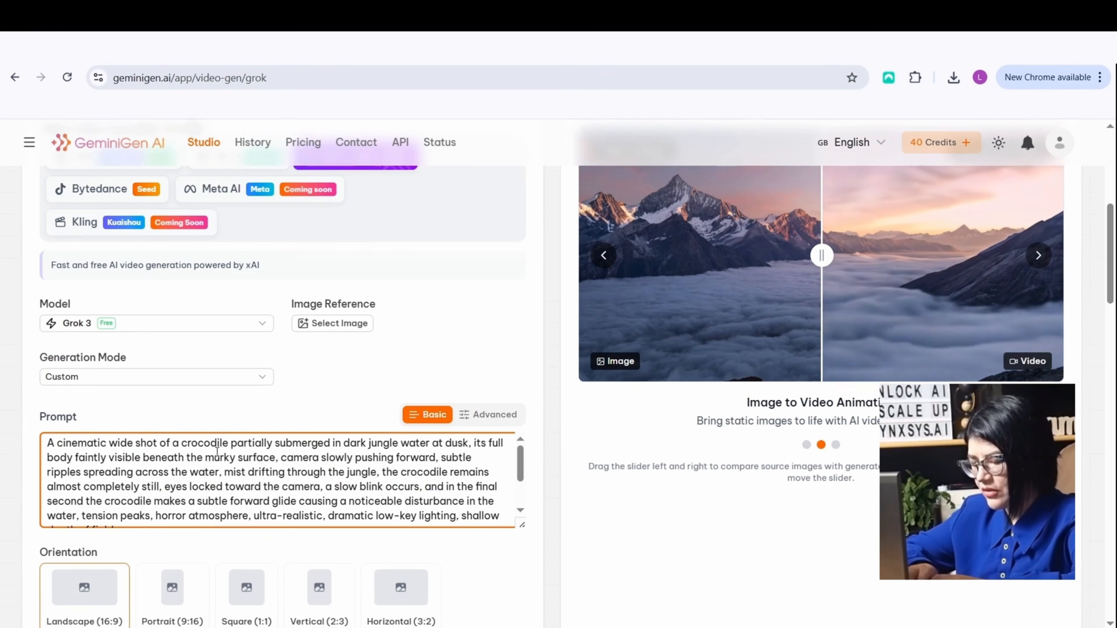
{"action": "scroll", "coordinate": [318, 462], "scroll_direction": "down", "scroll_amount": 3}
{"action": "scroll", "coordinate": [318, 479], "scroll_direction": "up", "scroll_amount": 3}
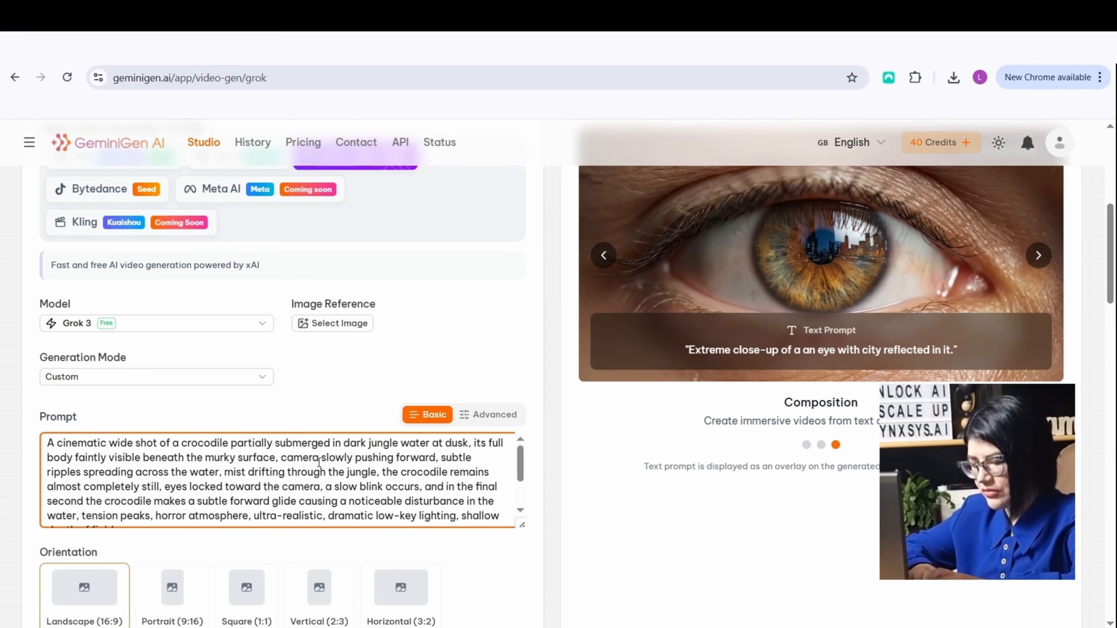
{"action": "scroll", "coordinate": [545, 506], "scroll_direction": "up", "scroll_amount": 2}
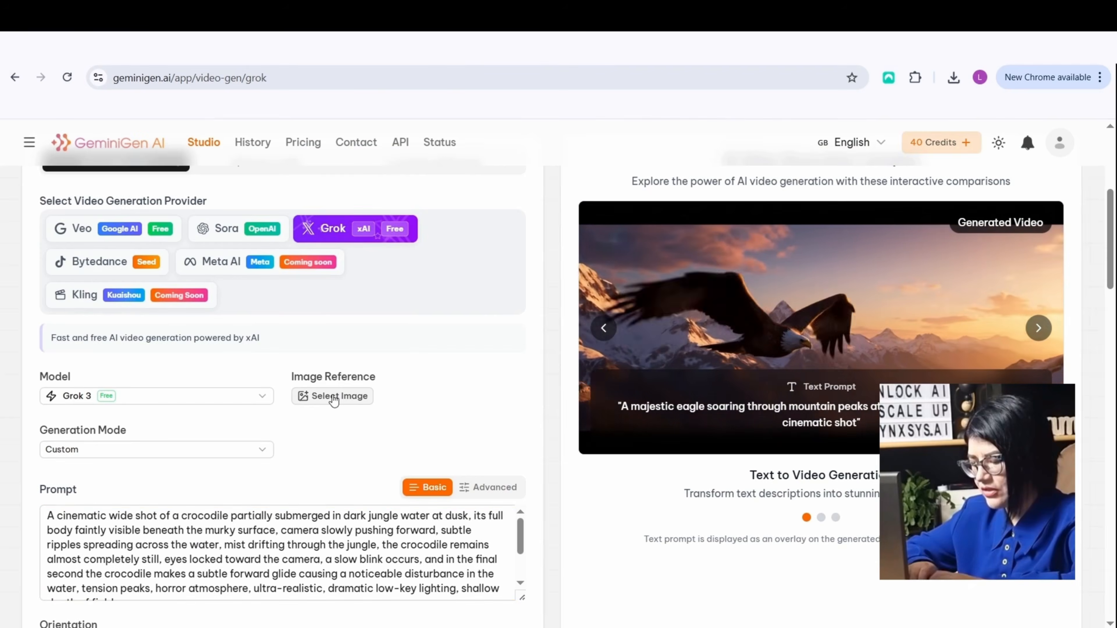
{"action": "left_click", "coordinate": [334, 397]}
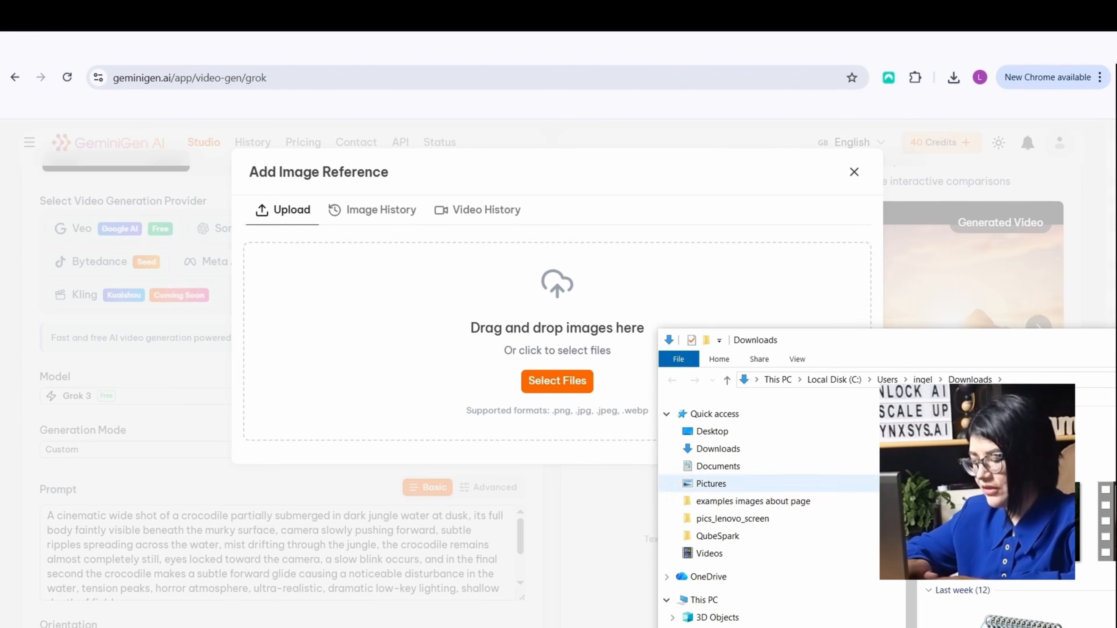
{"action": "left_click_drag", "start_coordinate": [1008, 497], "coordinate": [461, 330]}
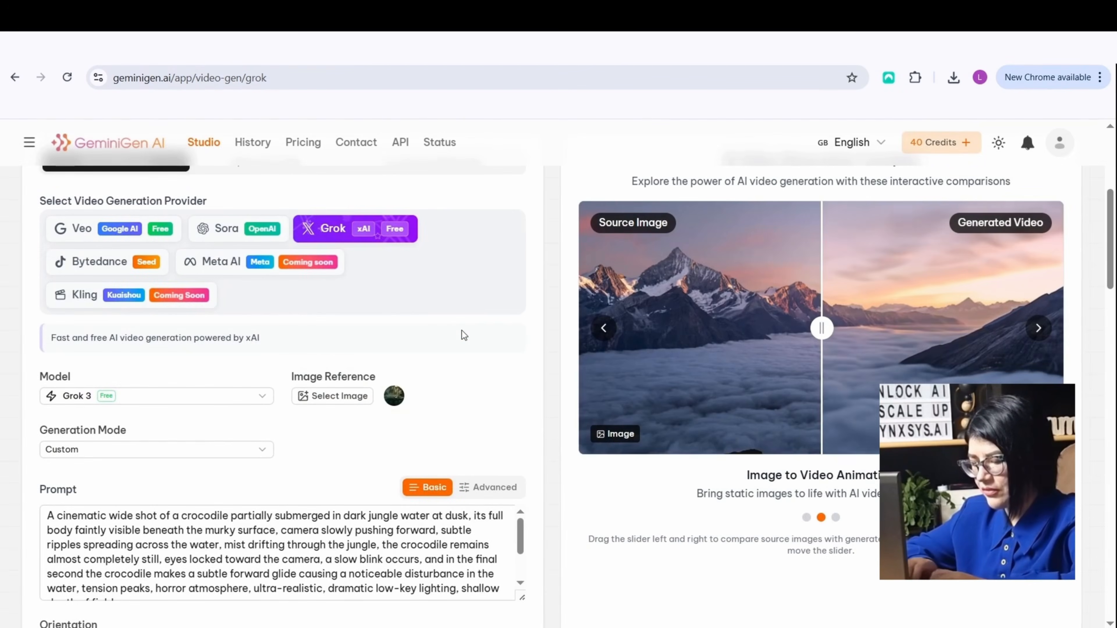
{"action": "scroll", "coordinate": [461, 330], "scroll_direction": "down", "scroll_amount": 2}
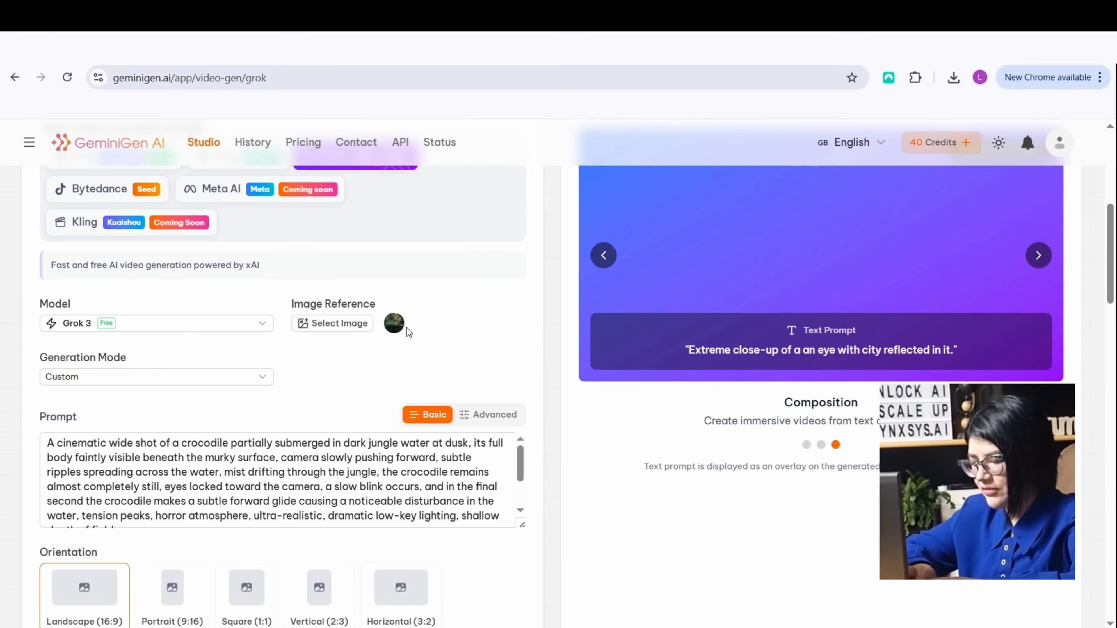
{"action": "mouse_move", "coordinate": [399, 336]}
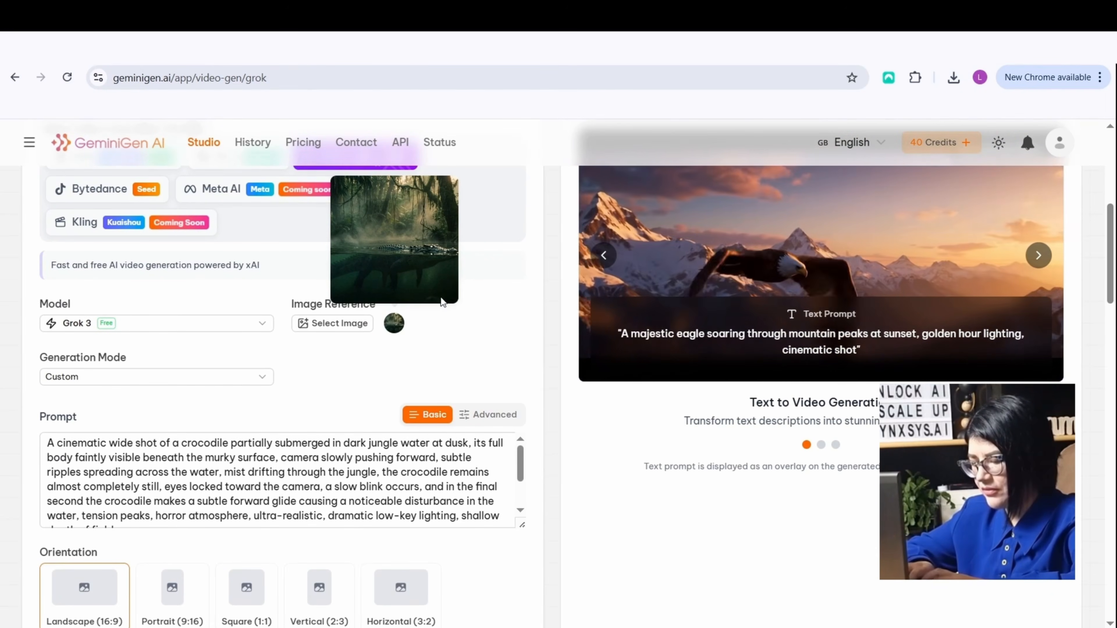
Review the prompt and the landscape 16:9, 480p, 6-second settings, and generate the crocodile video with Grok
{"action": "scroll", "coordinate": [490, 364], "scroll_direction": "down", "scroll_amount": 5}
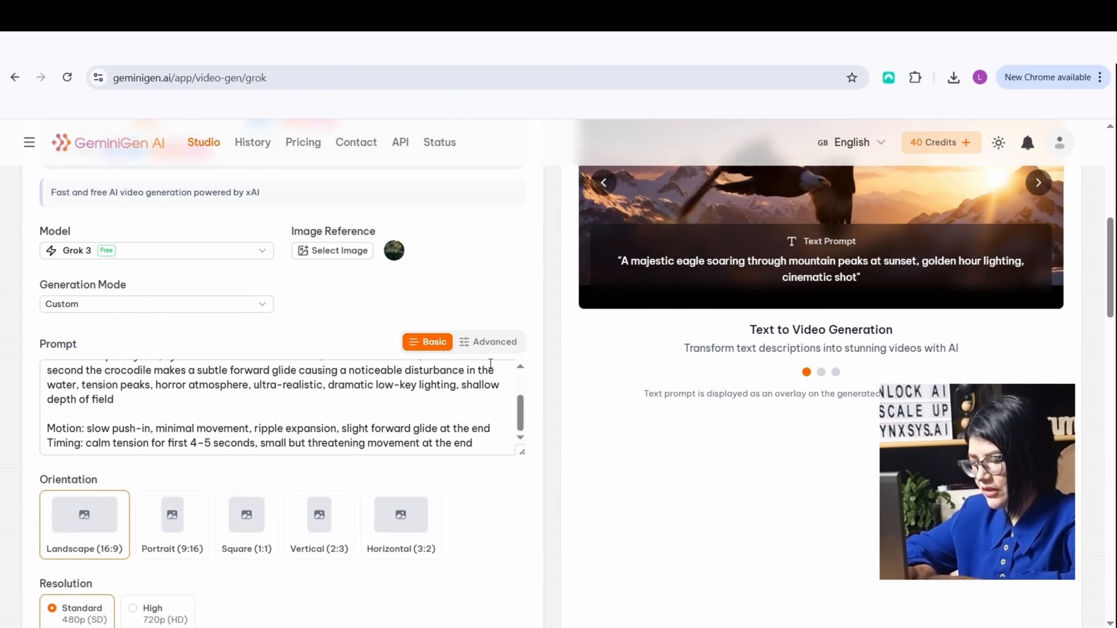
{"action": "scroll", "coordinate": [519, 434], "scroll_direction": "down", "scroll_amount": 5}
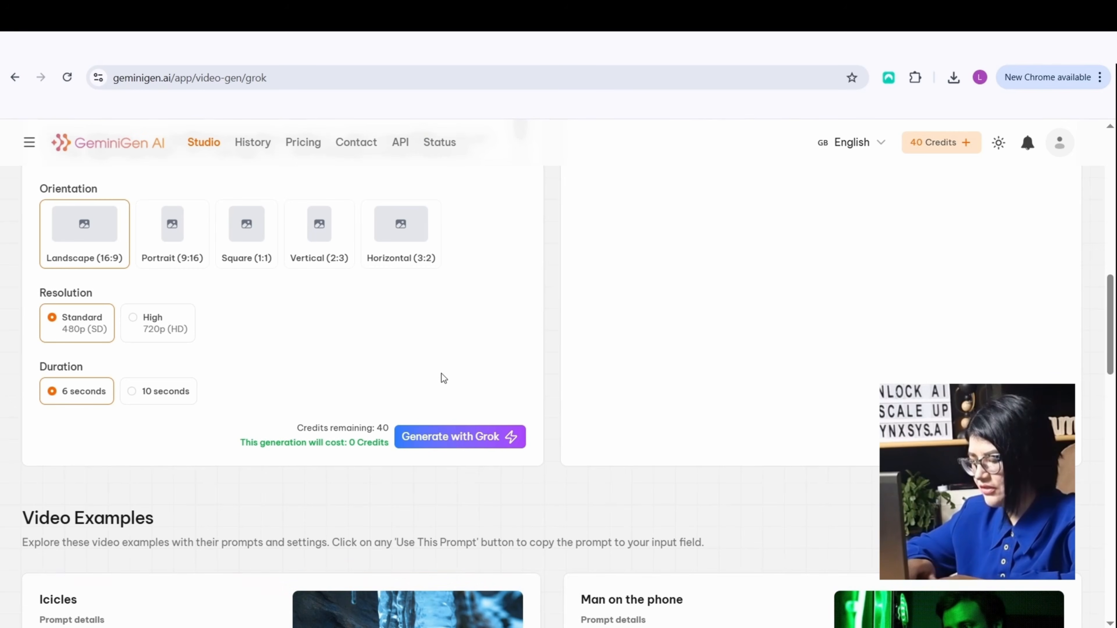
{"action": "scroll", "coordinate": [484, 444], "scroll_direction": "up", "scroll_amount": 2}
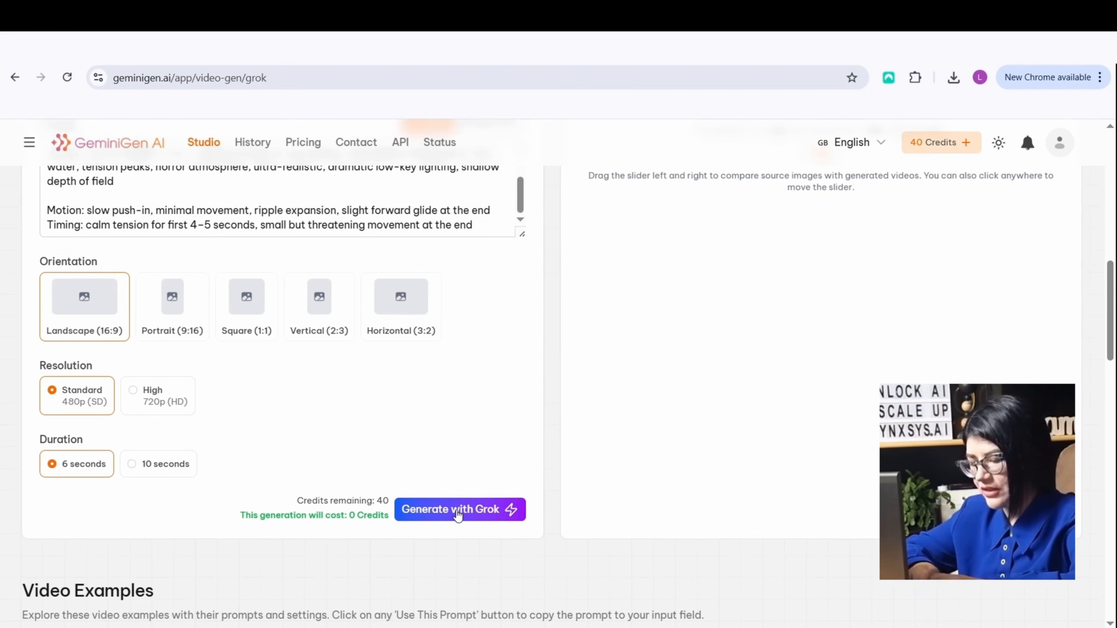
{"action": "left_click", "coordinate": [456, 510]}
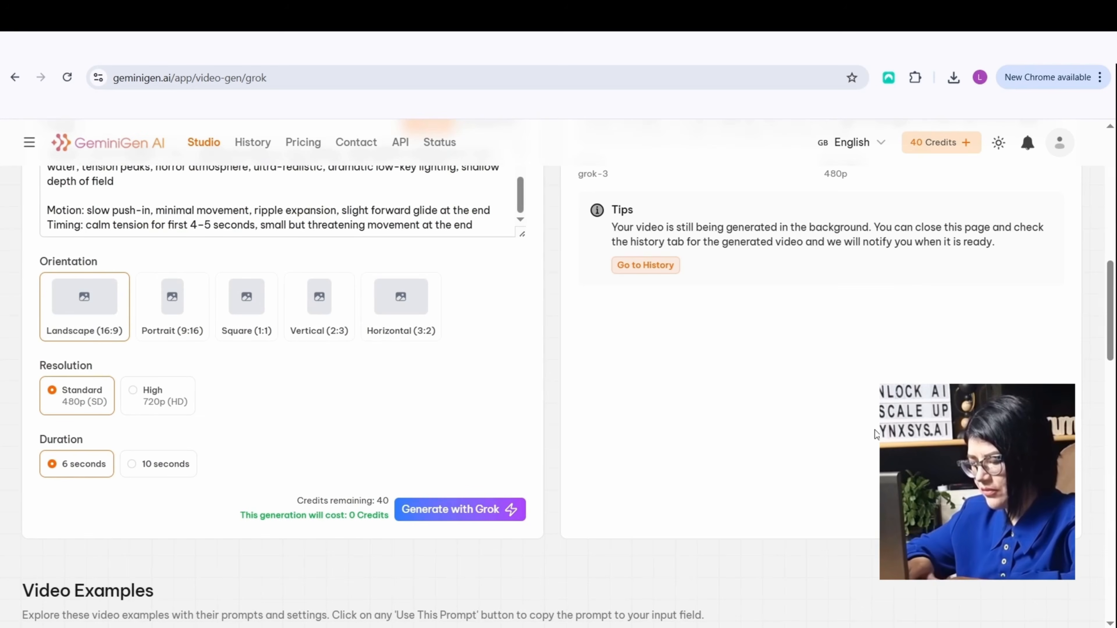
Check the crocodile video's generation progress and its prompt details
{"action": "scroll", "coordinate": [558, 370], "scroll_direction": "up", "scroll_amount": 2}
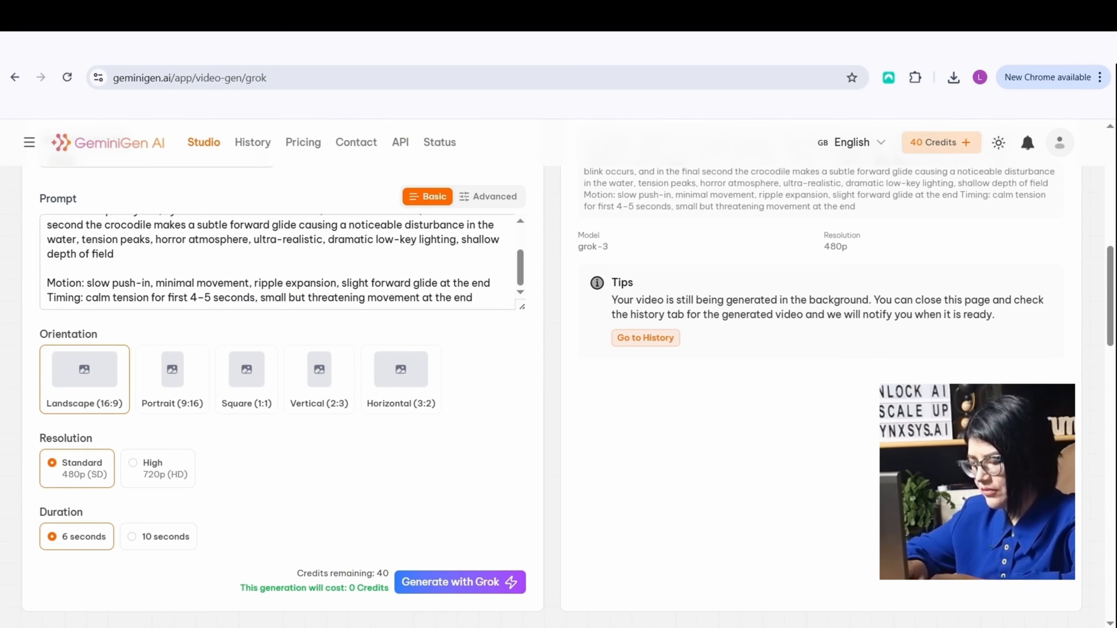
{"action": "scroll", "coordinate": [559, 370], "scroll_direction": "up", "scroll_amount": 2}
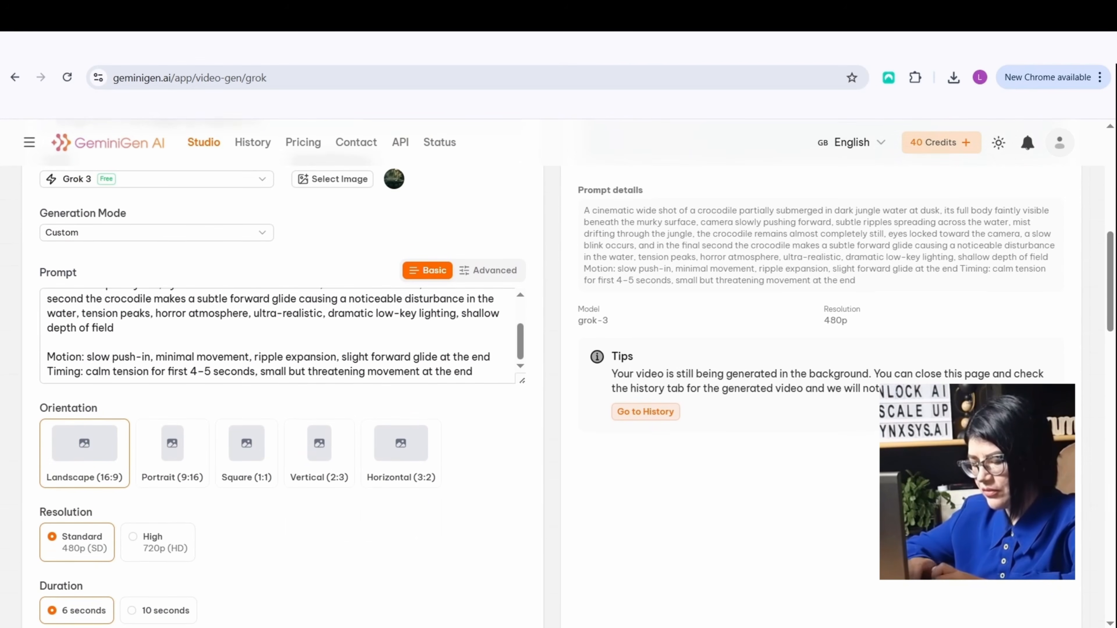
{"action": "scroll", "coordinate": [558, 370], "scroll_direction": "up", "scroll_amount": 2}
{"action": "scroll", "coordinate": [559, 370], "scroll_direction": "up", "scroll_amount": 2}
{"action": "scroll", "coordinate": [558, 369], "scroll_direction": "up", "scroll_amount": 1}
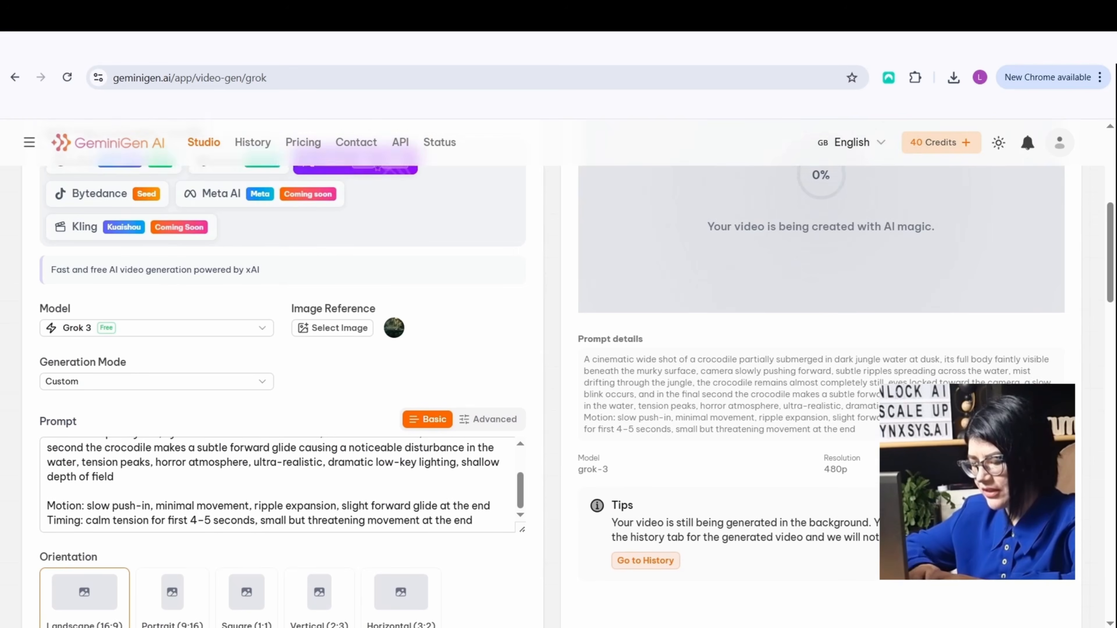
{"action": "scroll", "coordinate": [559, 370], "scroll_direction": "down", "scroll_amount": 1}
{"action": "scroll", "coordinate": [559, 369], "scroll_direction": "up", "scroll_amount": 1}
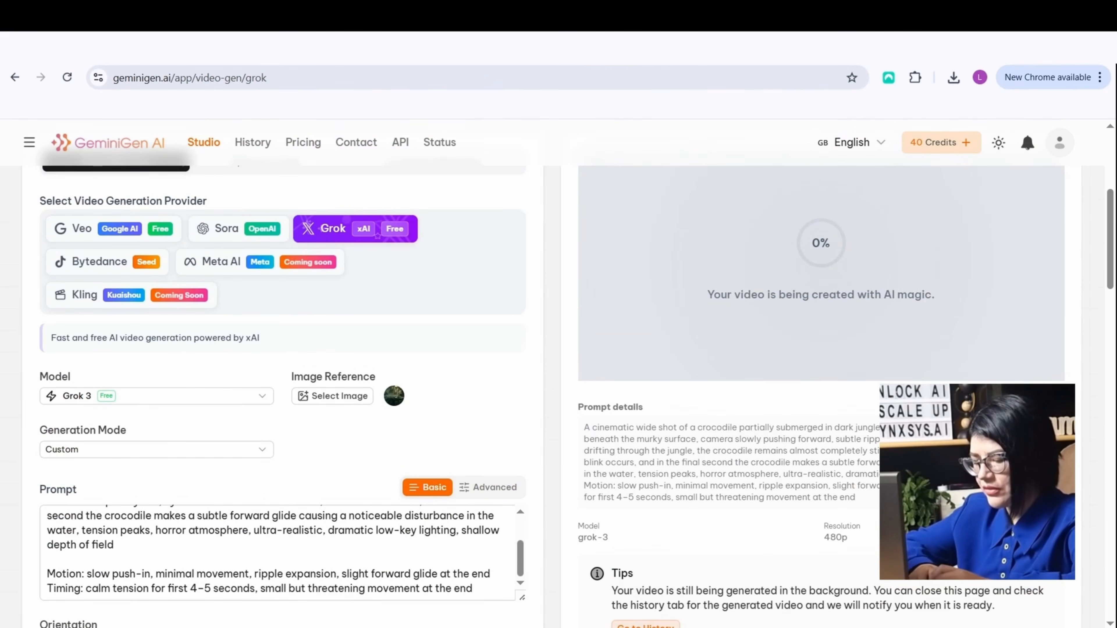
Play the finished crocodile video in full screen
{"action": "scroll", "coordinate": [559, 370], "scroll_direction": "up", "scroll_amount": 1}
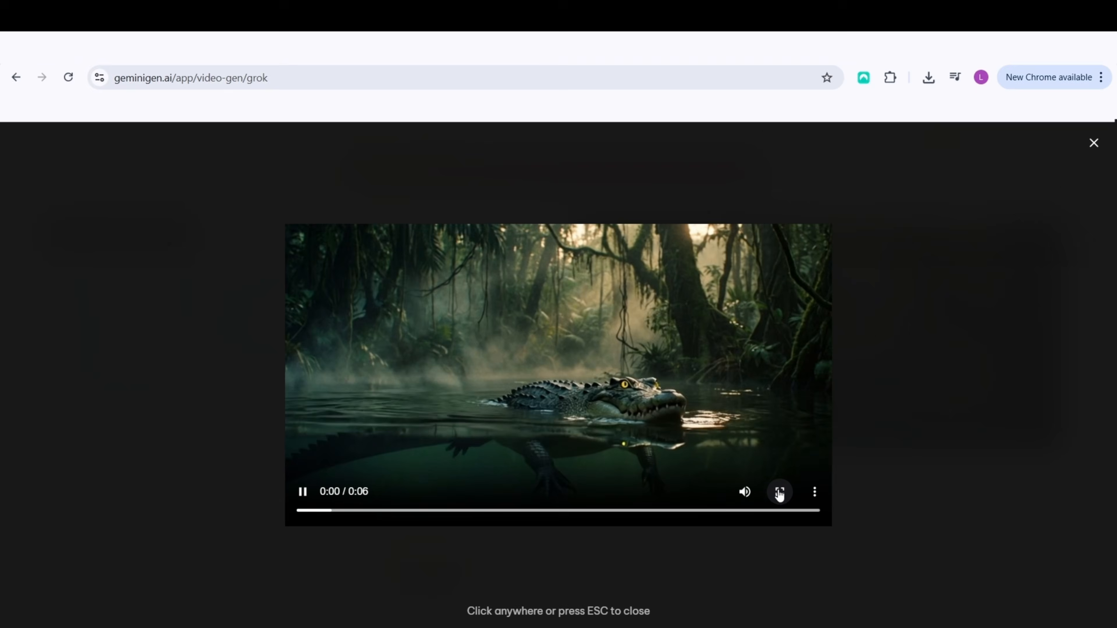
{"action": "left_click", "coordinate": [821, 343]}
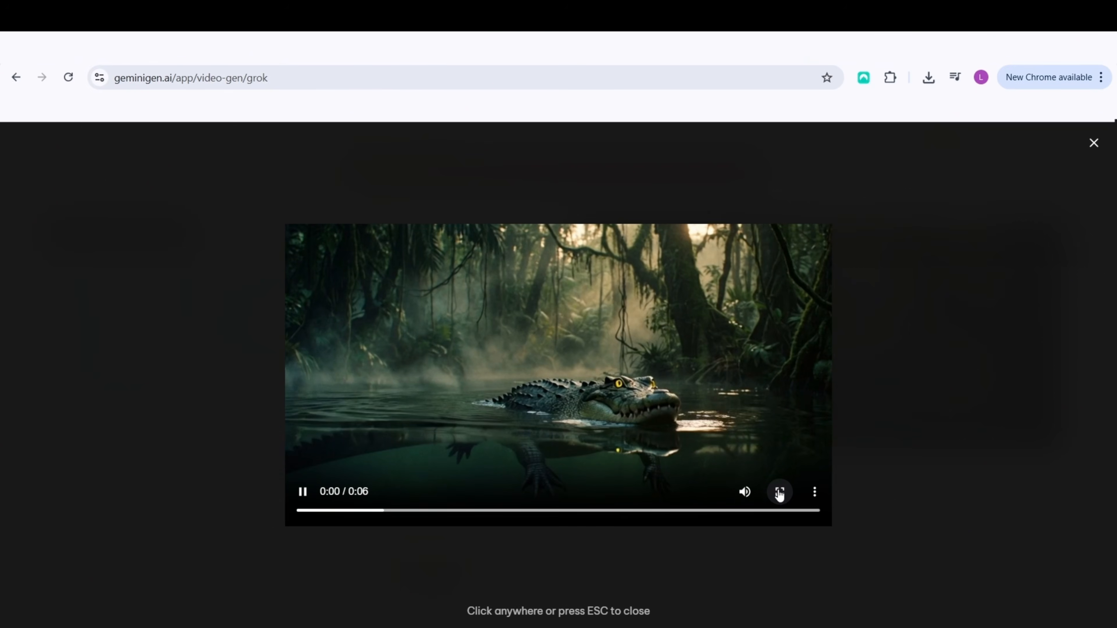
{"action": "left_click", "coordinate": [780, 492]}
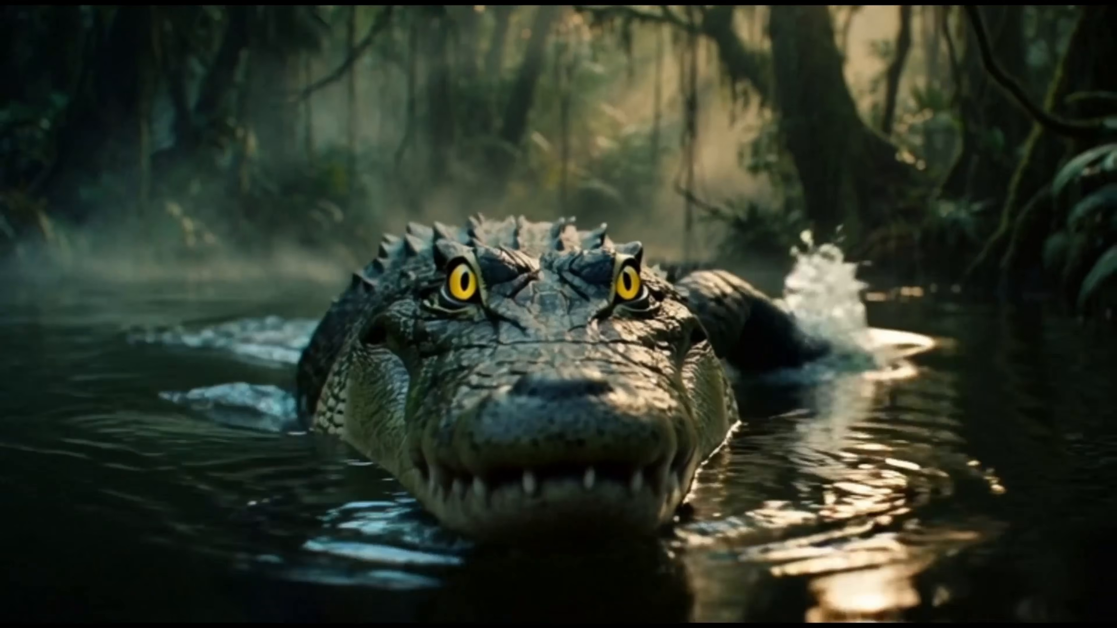
Switch to ChatGPT, review the drafted request for 3 sequential 6-second video prompts about the same crocodile, and submit it
{"action": "key", "text": "Escape"}
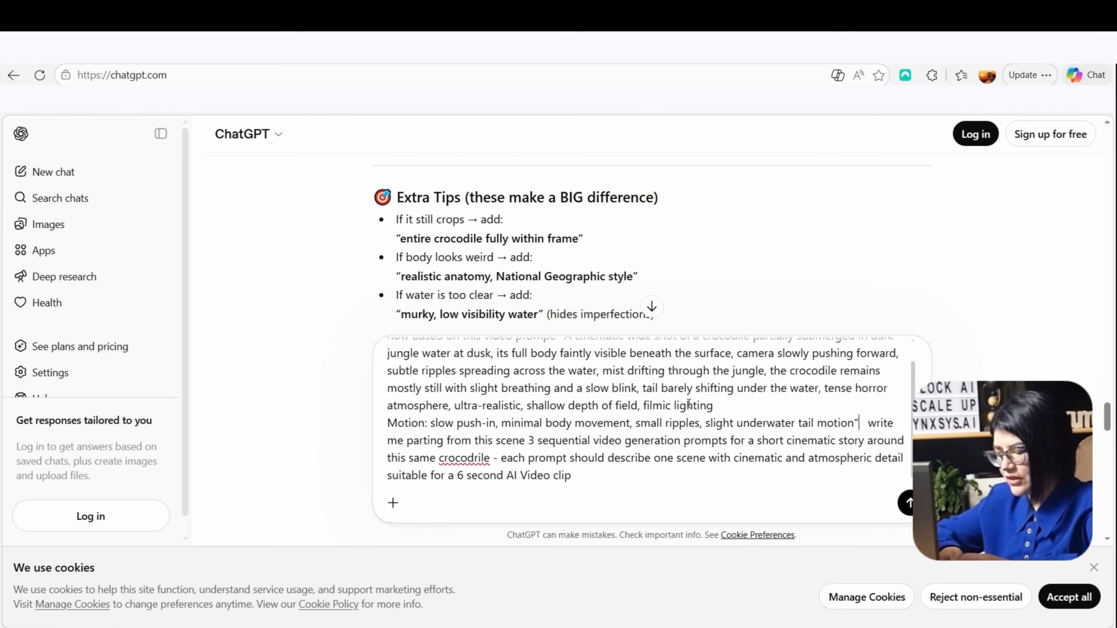
{"action": "scroll", "coordinate": [634, 220], "scroll_direction": "down", "scroll_amount": 5}
{"action": "scroll", "coordinate": [695, 241], "scroll_direction": "down", "scroll_amount": 10}
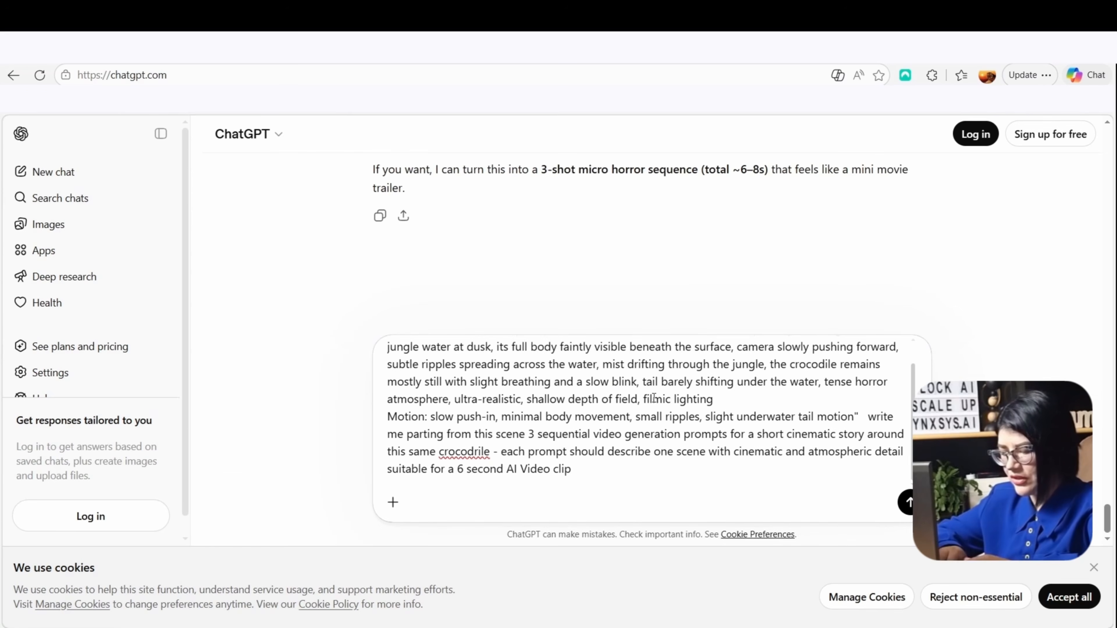
{"action": "scroll", "coordinate": [649, 399], "scroll_direction": "up", "scroll_amount": 1}
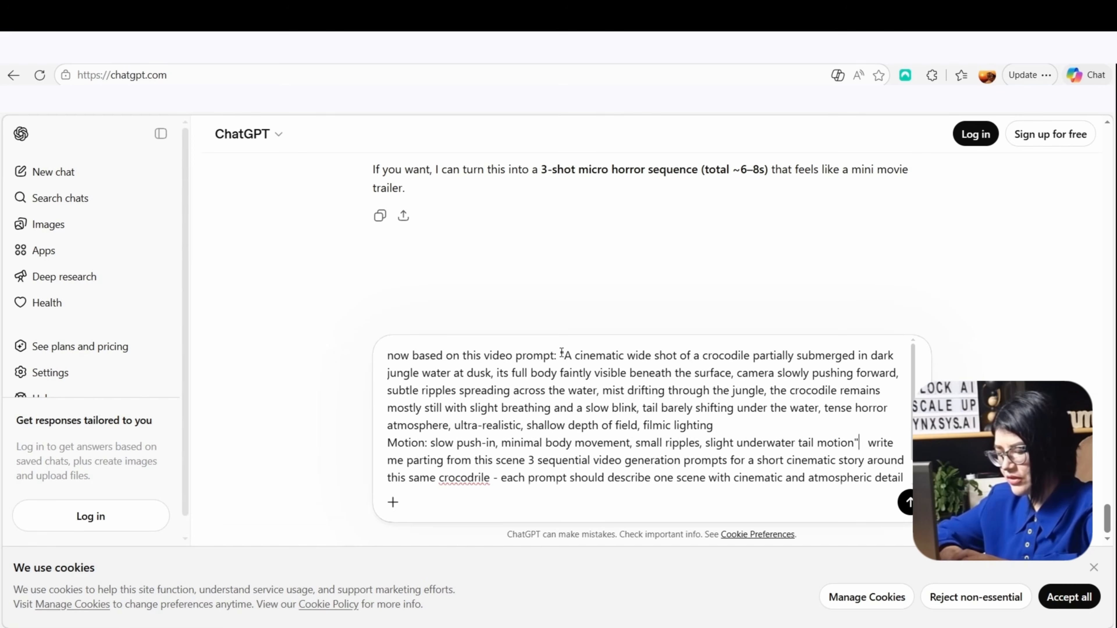
{"action": "left_click_drag", "start_coordinate": [562, 352], "coordinate": [865, 442]}
{"action": "scroll", "coordinate": [768, 429], "scroll_direction": "down", "scroll_amount": 1}
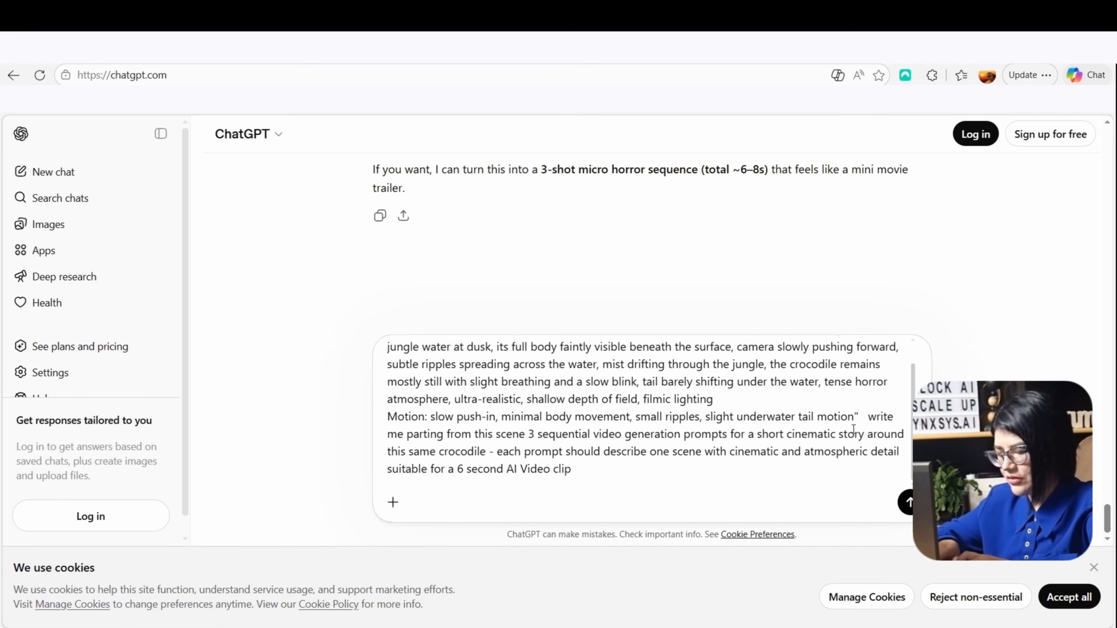
{"action": "left_click_drag", "start_coordinate": [870, 416], "coordinate": [877, 469]}
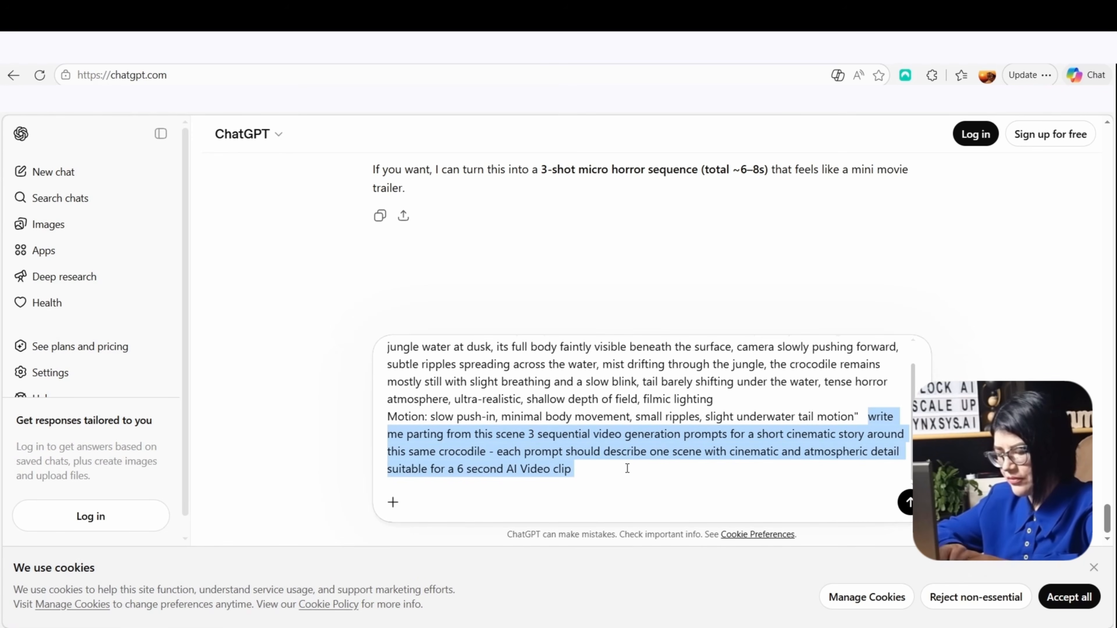
{"action": "left_click", "coordinate": [615, 474]}
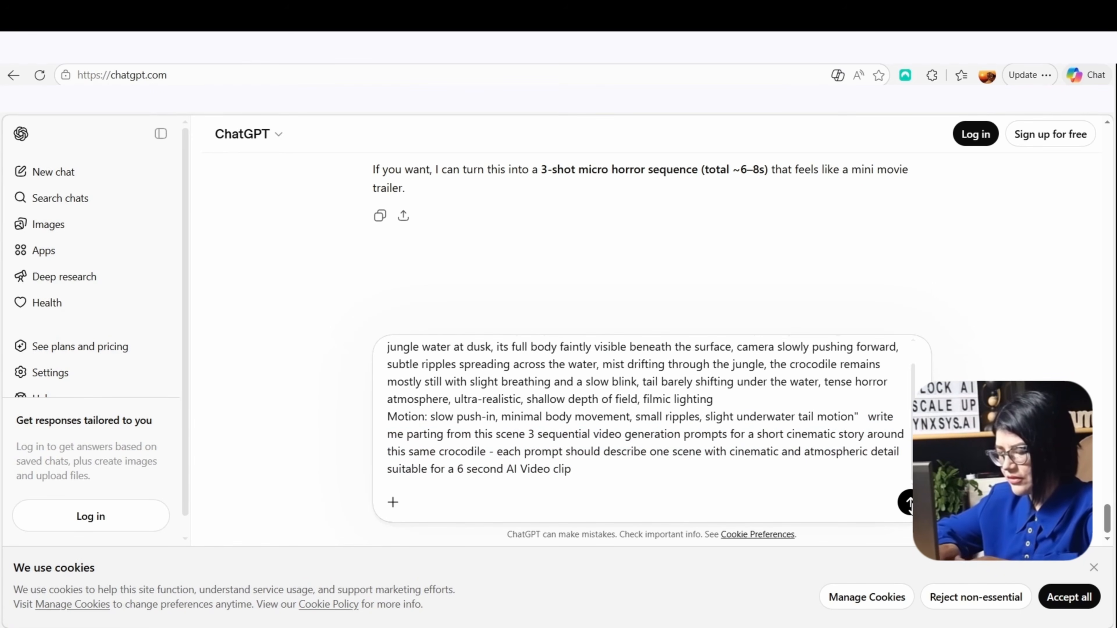
{"action": "left_click", "coordinate": [909, 503]}
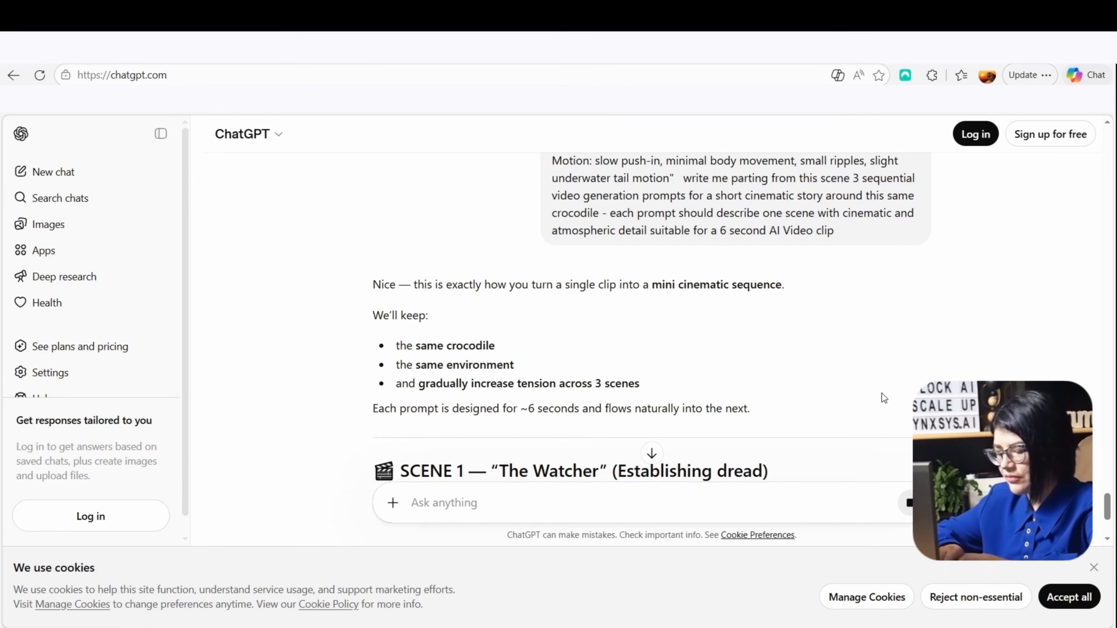
Look through the three scene prompts in ChatGPT's answer and copy the Scene 1 prompt, "The Watcher"
{"action": "scroll", "coordinate": [882, 393], "scroll_direction": "down", "scroll_amount": 5}
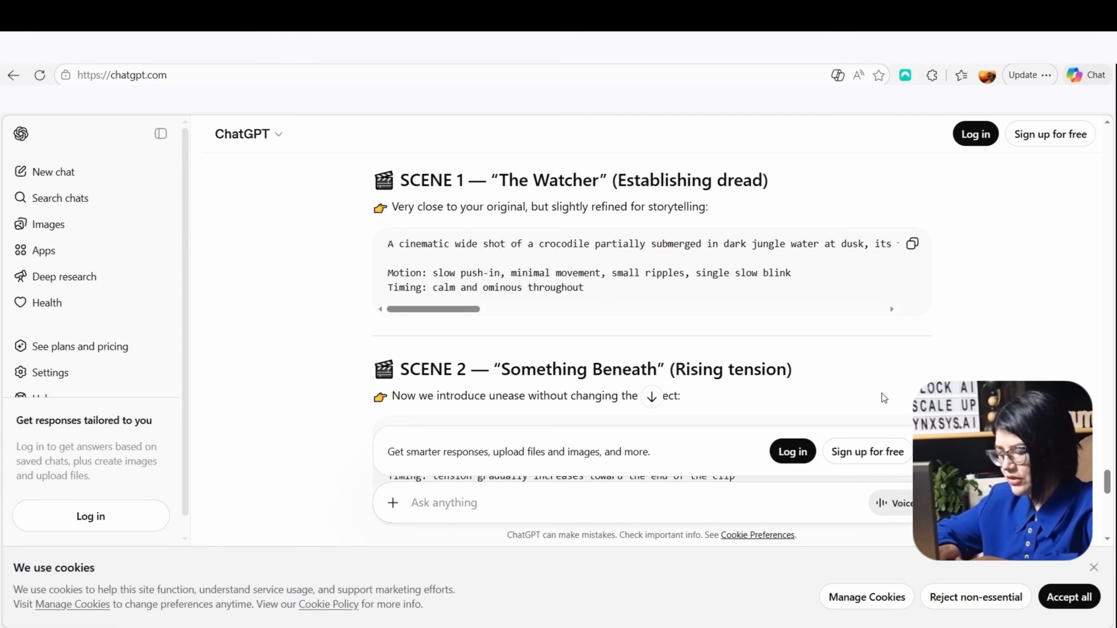
{"action": "scroll", "coordinate": [881, 393], "scroll_direction": "down", "scroll_amount": 8}
{"action": "scroll", "coordinate": [882, 393], "scroll_direction": "down", "scroll_amount": 2}
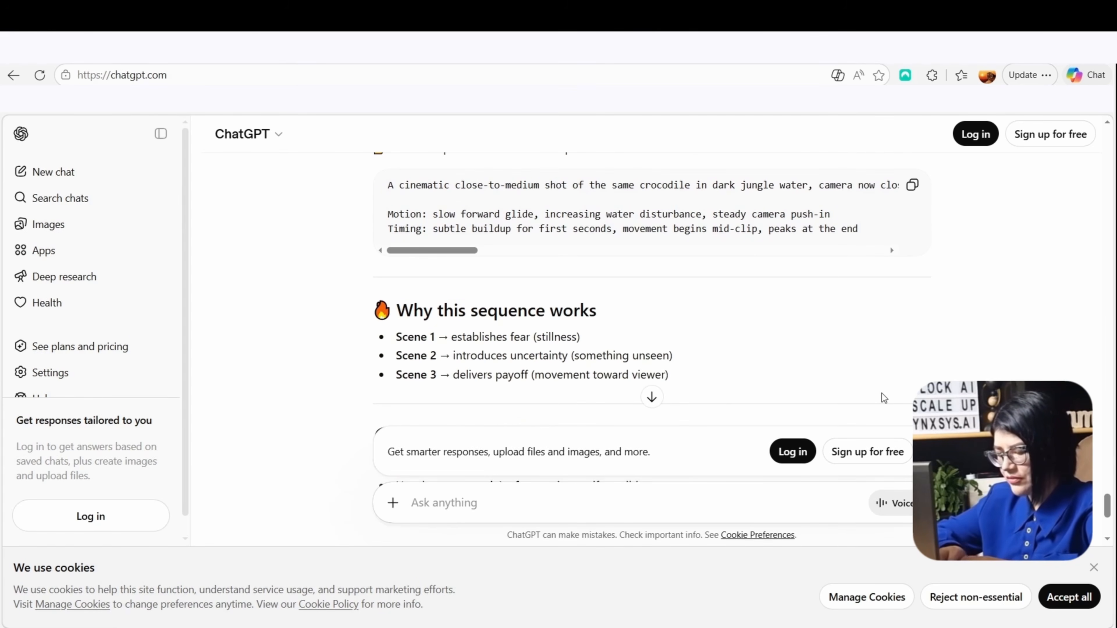
{"action": "scroll", "coordinate": [881, 393], "scroll_direction": "up", "scroll_amount": 6}
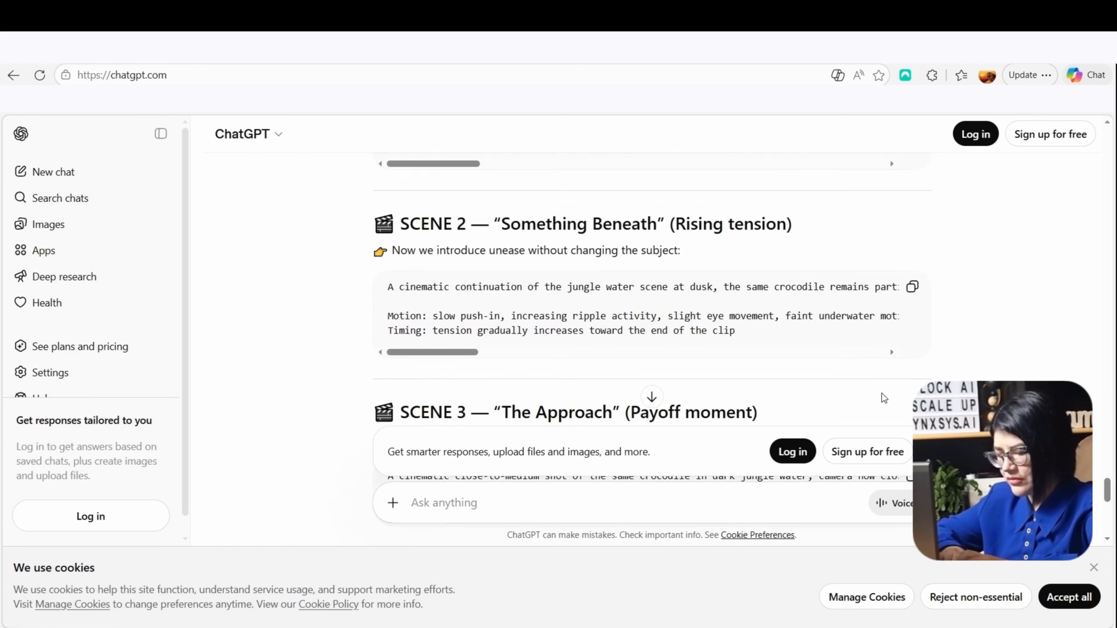
{"action": "scroll", "coordinate": [882, 393], "scroll_direction": "up", "scroll_amount": 3}
{"action": "scroll", "coordinate": [885, 398], "scroll_direction": "up", "scroll_amount": 2}
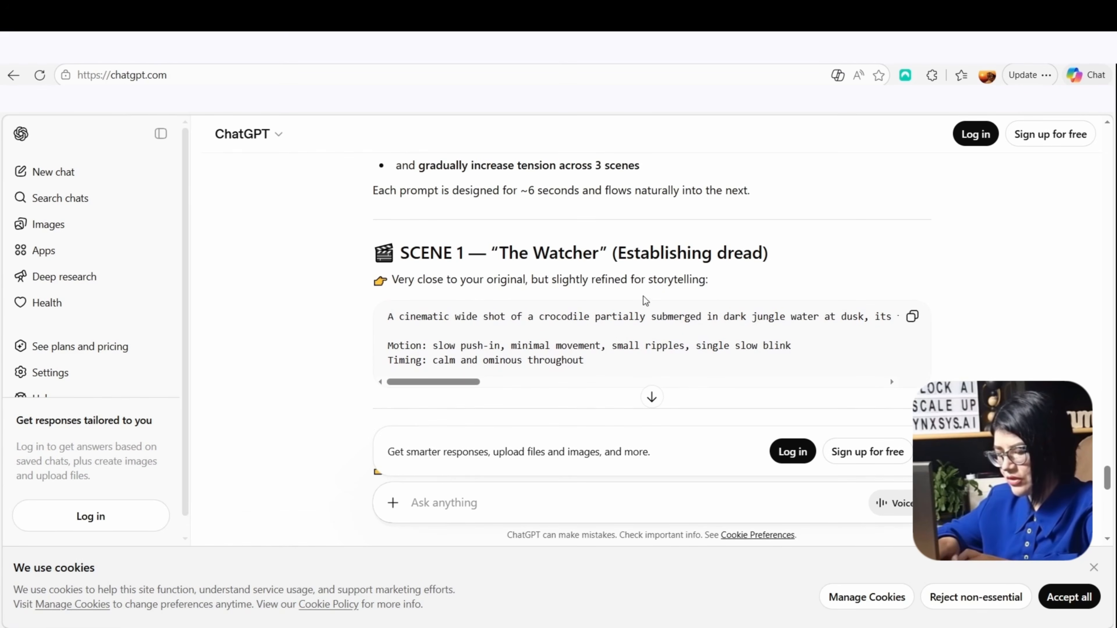
{"action": "left_click", "coordinate": [917, 325]}
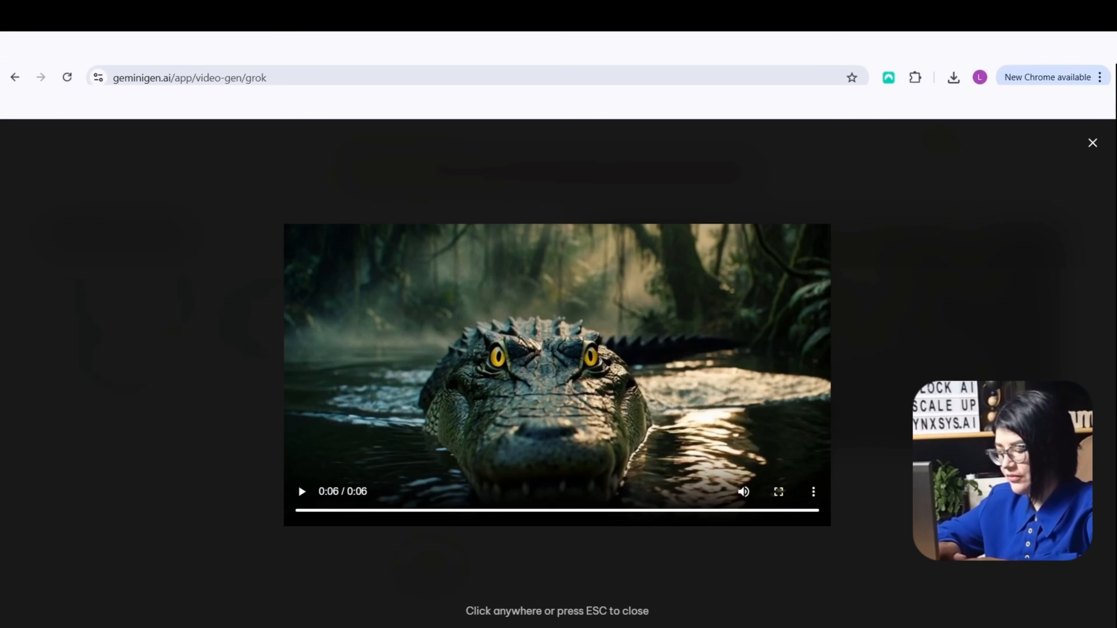
Return to GeminiGen AI's Grok video generator and add the crocodile image from the Downloads folder as the image reference
{"action": "left_click", "coordinate": [15, 78]}
{"action": "left_click", "coordinate": [14, 78]}
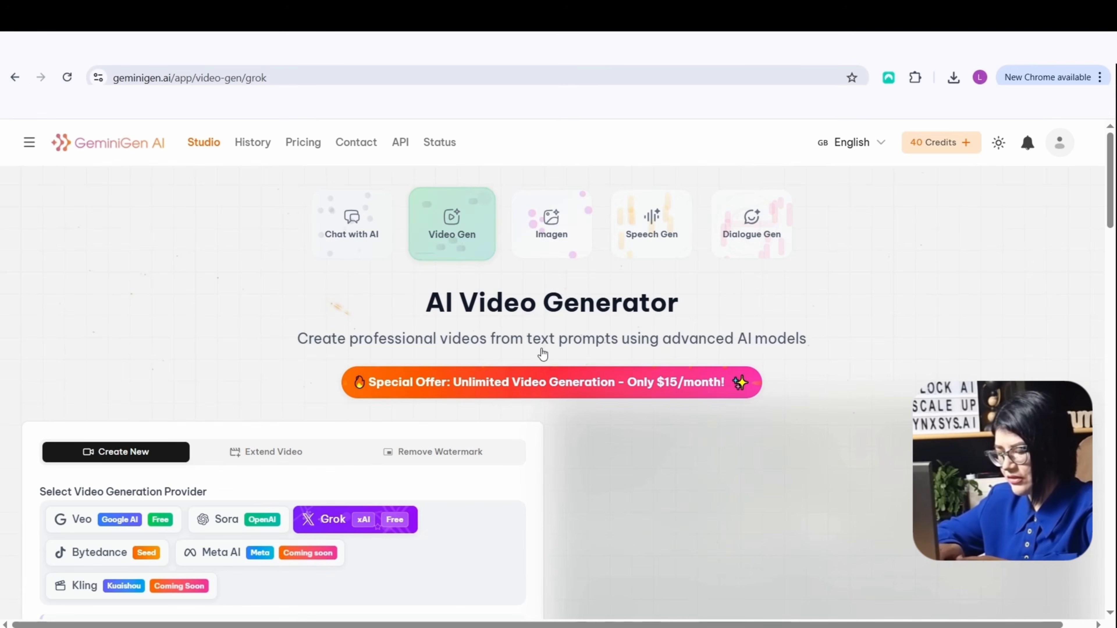
{"action": "left_click", "coordinate": [454, 228]}
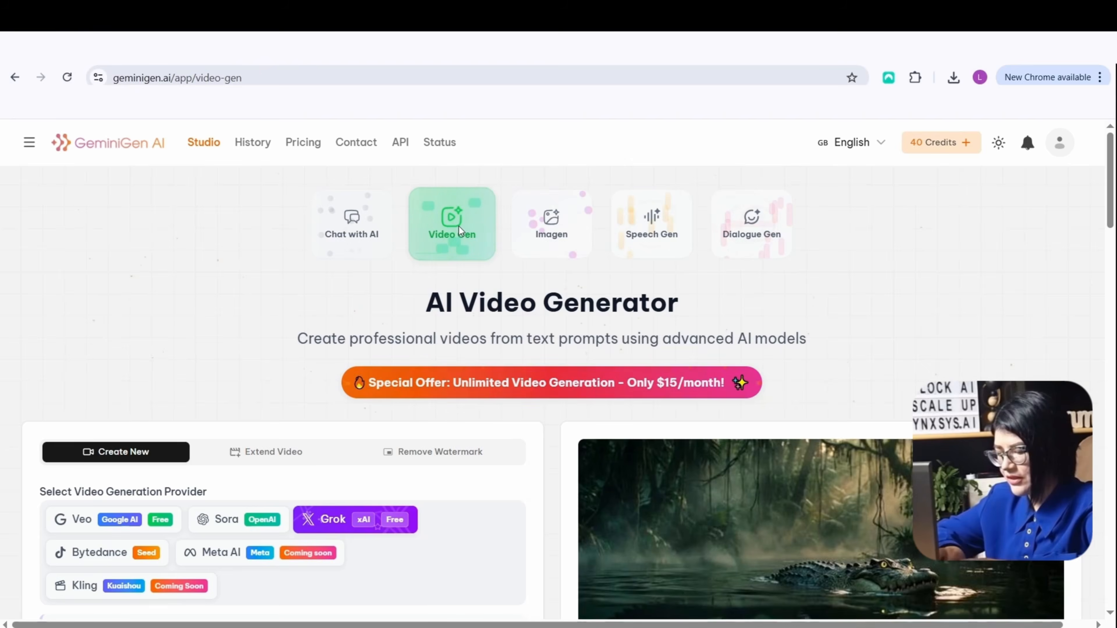
{"action": "scroll", "coordinate": [256, 294], "scroll_direction": "down", "scroll_amount": 6}
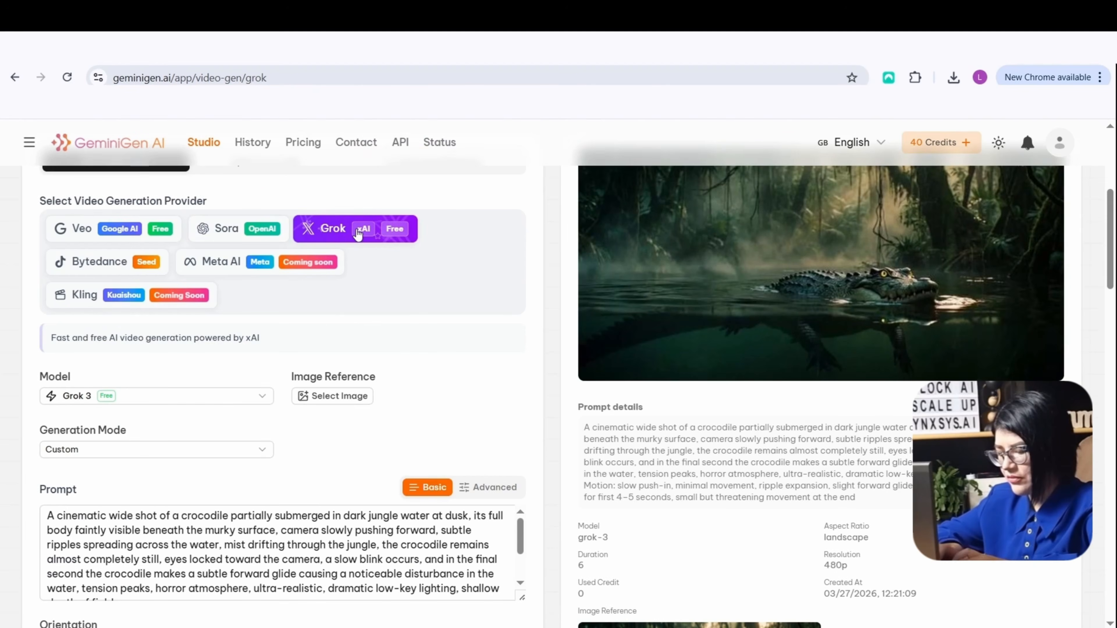
{"action": "scroll", "coordinate": [267, 322], "scroll_direction": "down", "scroll_amount": 3}
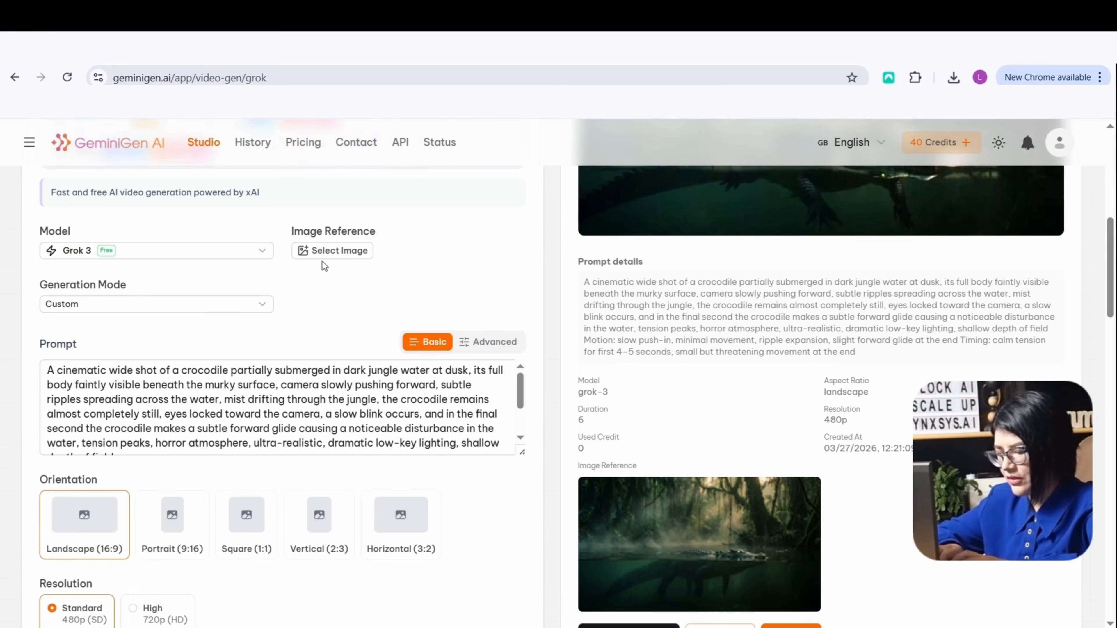
{"action": "left_click", "coordinate": [332, 252]}
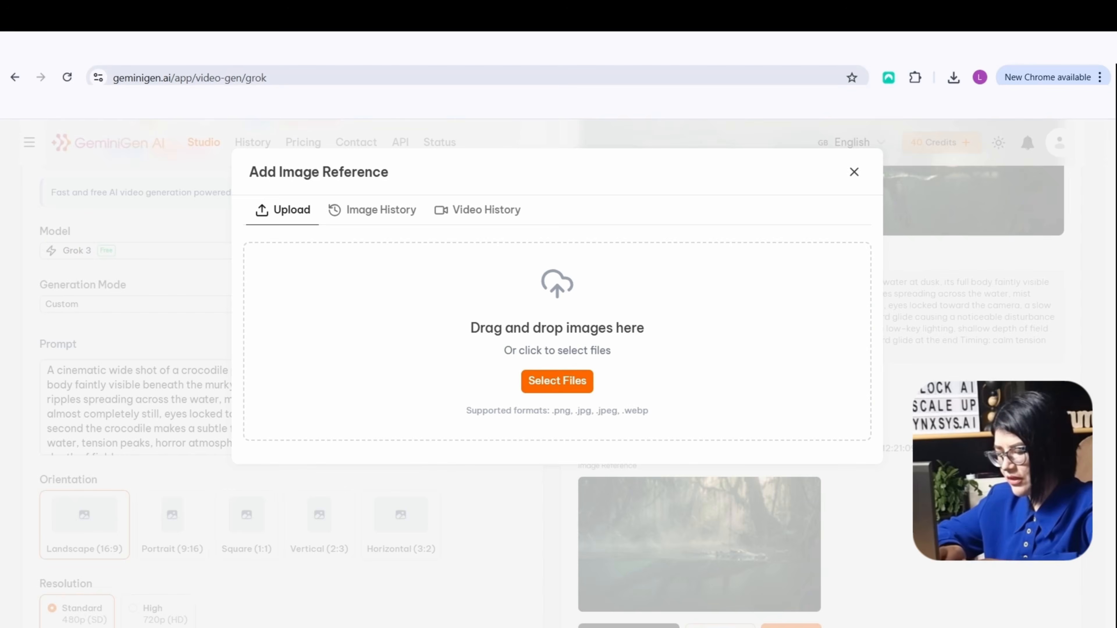
{"action": "left_click", "coordinate": [583, 593]}
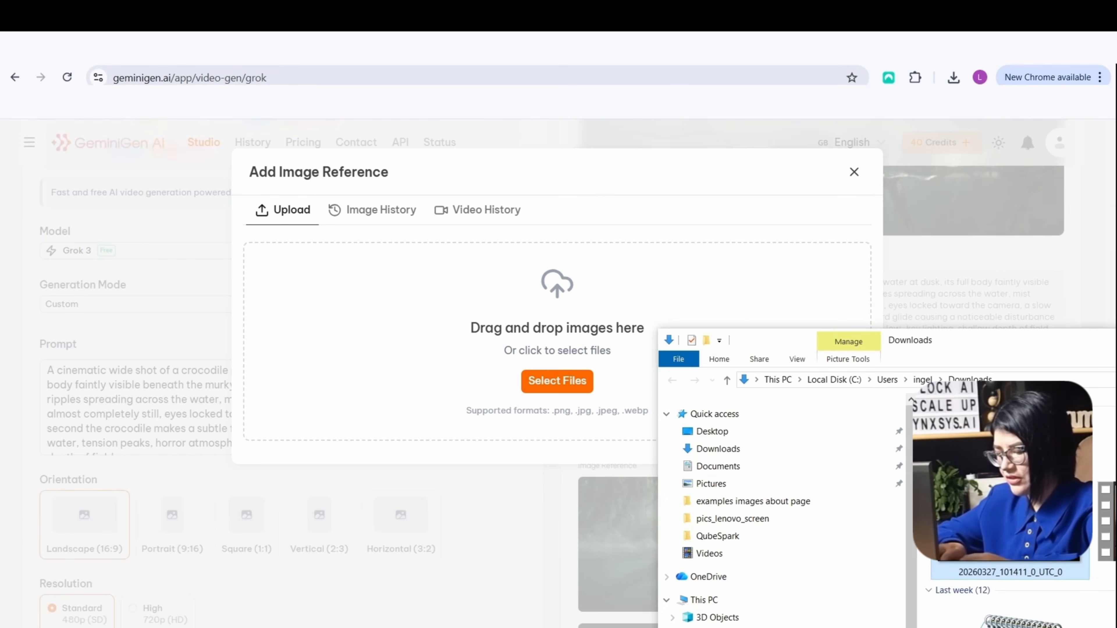
{"action": "left_click_drag", "start_coordinate": [481, 373], "coordinate": [390, 351]}
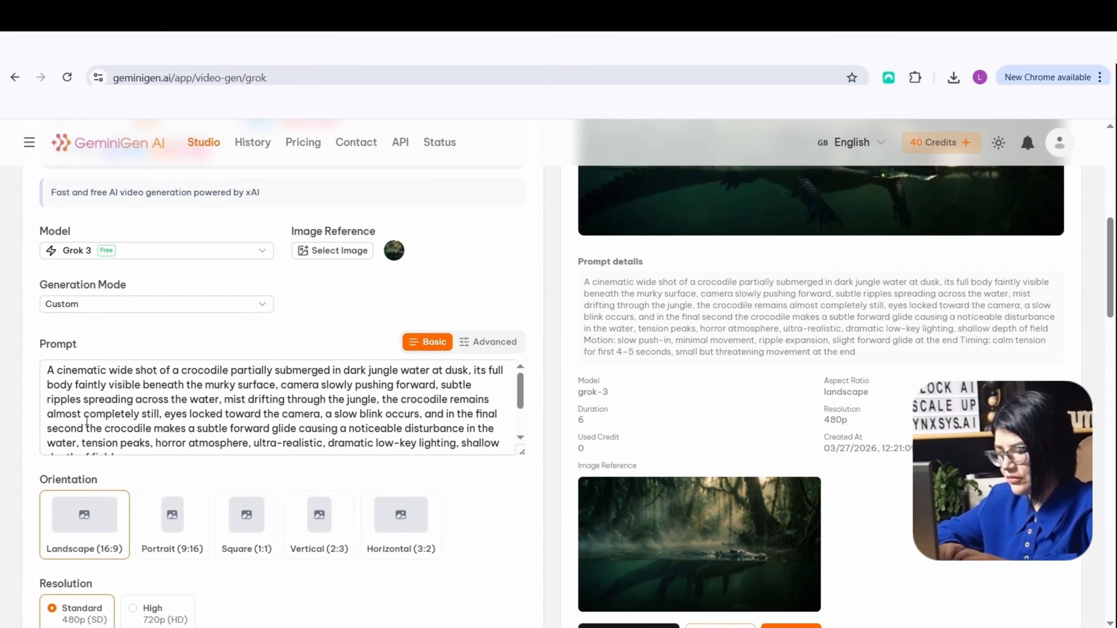
Replace the existing video prompt with the copied Scene 1 prompt and check its text
{"action": "left_click", "coordinate": [67, 399]}
{"action": "left_click_drag", "start_coordinate": [47, 370], "coordinate": [498, 500]}
{"action": "key", "text": "BackSpace"}
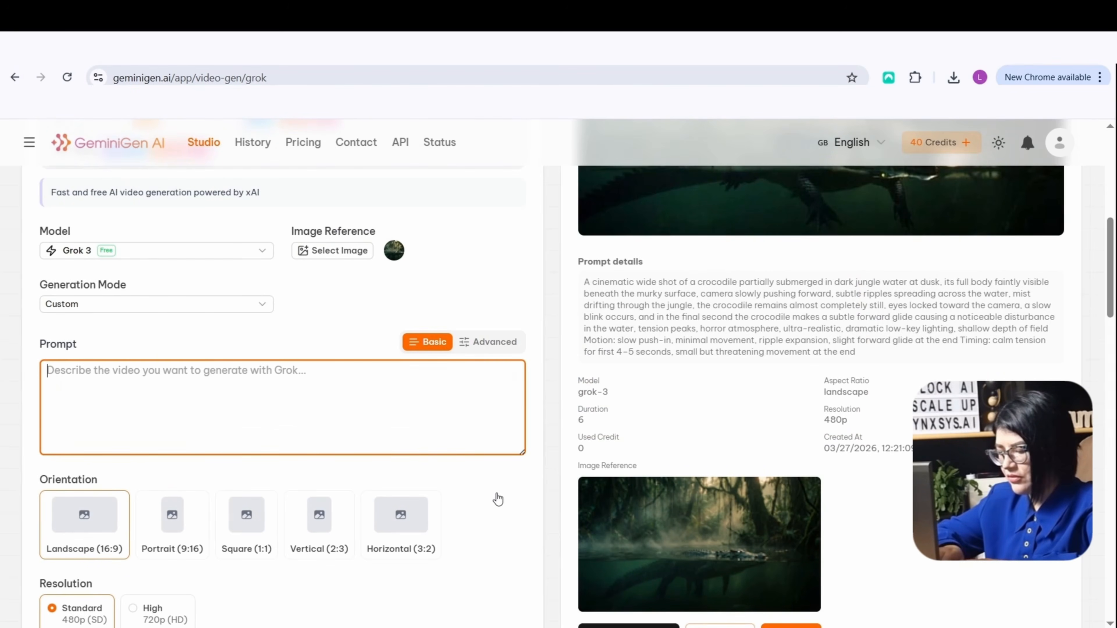
{"action": "key", "text": "ctrl+v"}
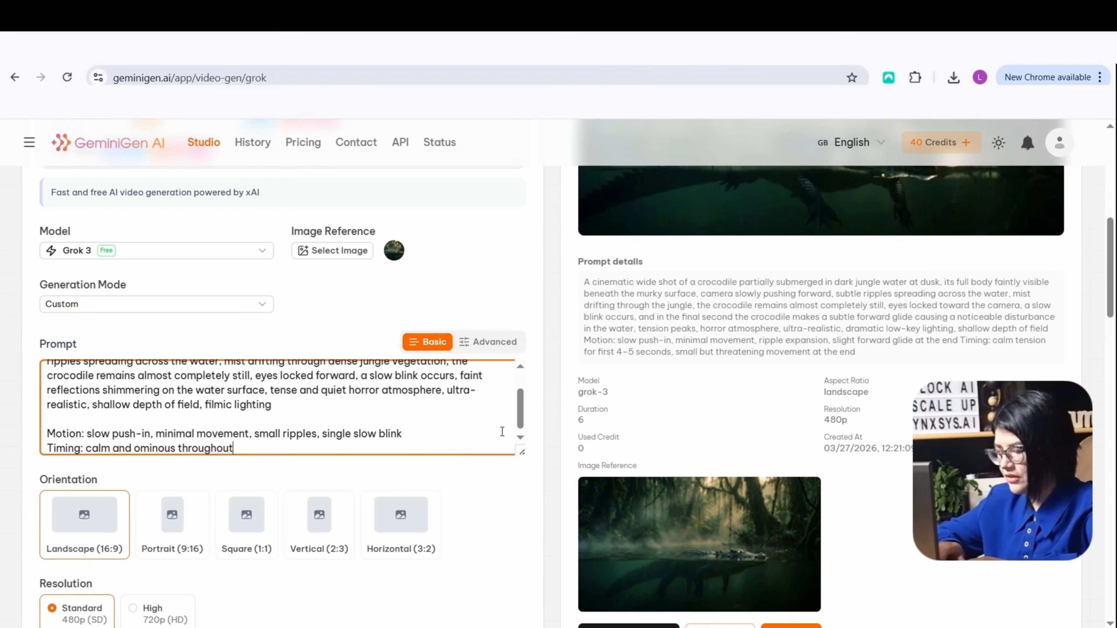
{"action": "scroll", "coordinate": [502, 432], "scroll_direction": "up", "scroll_amount": 2}
{"action": "scroll", "coordinate": [484, 421], "scroll_direction": "down", "scroll_amount": 2}
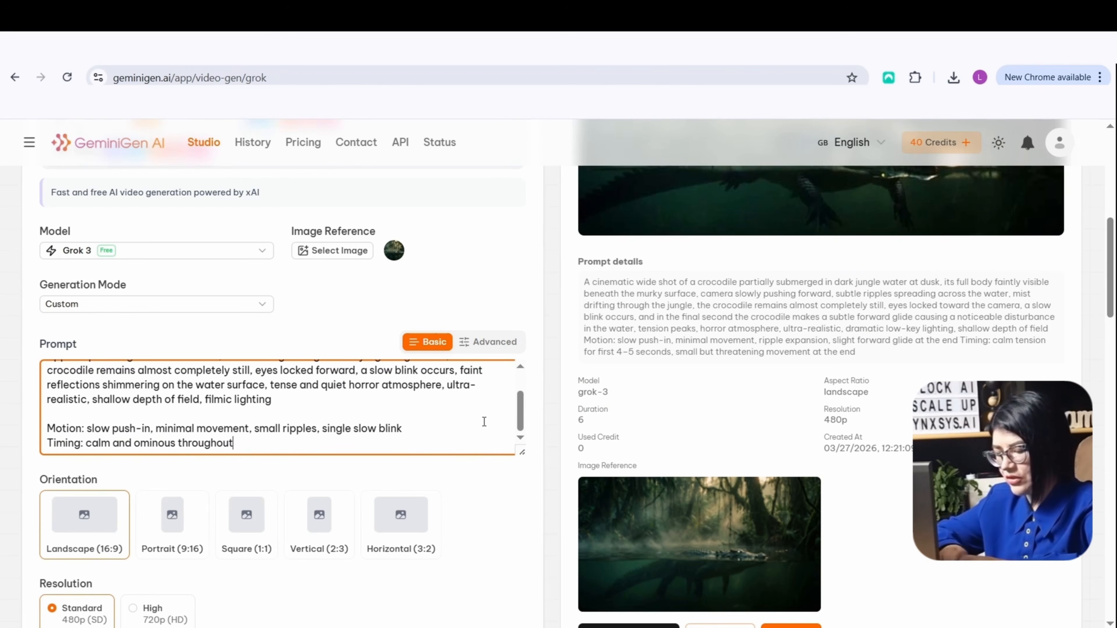
Generate the Scene 1 video with Grok in landscape 16:9, 480p, 6 seconds, completing the human verification
{"action": "scroll", "coordinate": [493, 477], "scroll_direction": "down", "scroll_amount": 5}
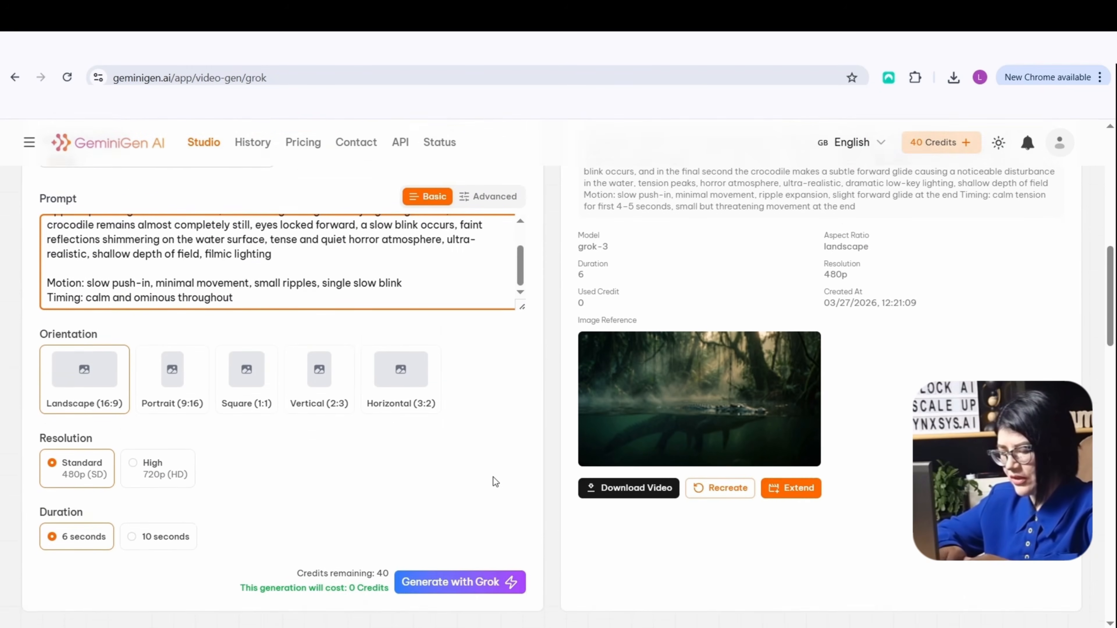
{"action": "left_click", "coordinate": [85, 307]}
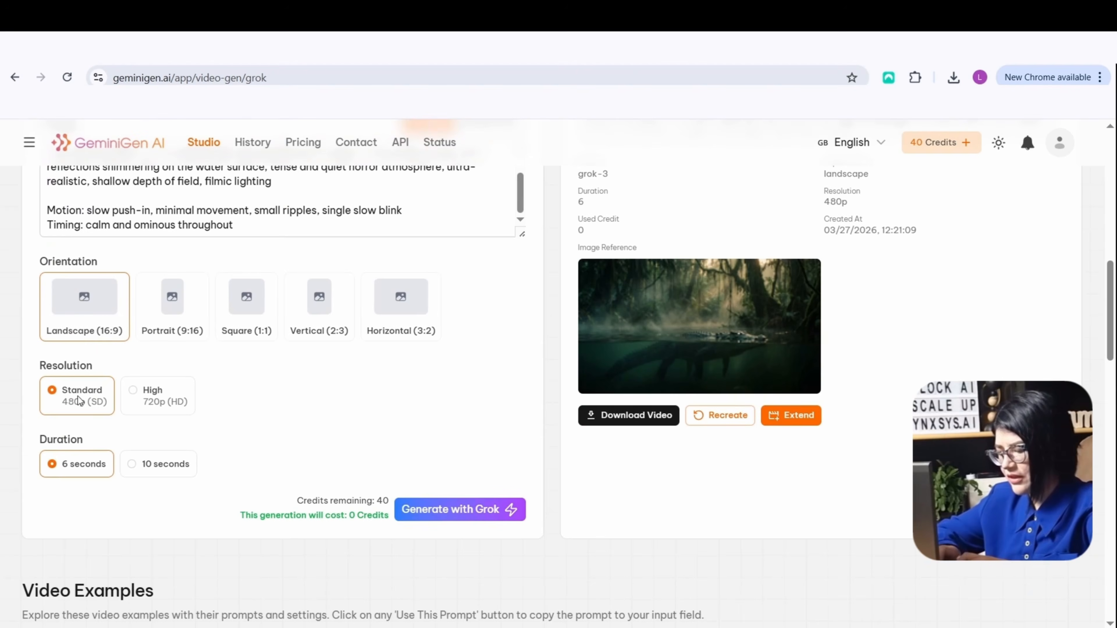
{"action": "left_click", "coordinate": [458, 509]}
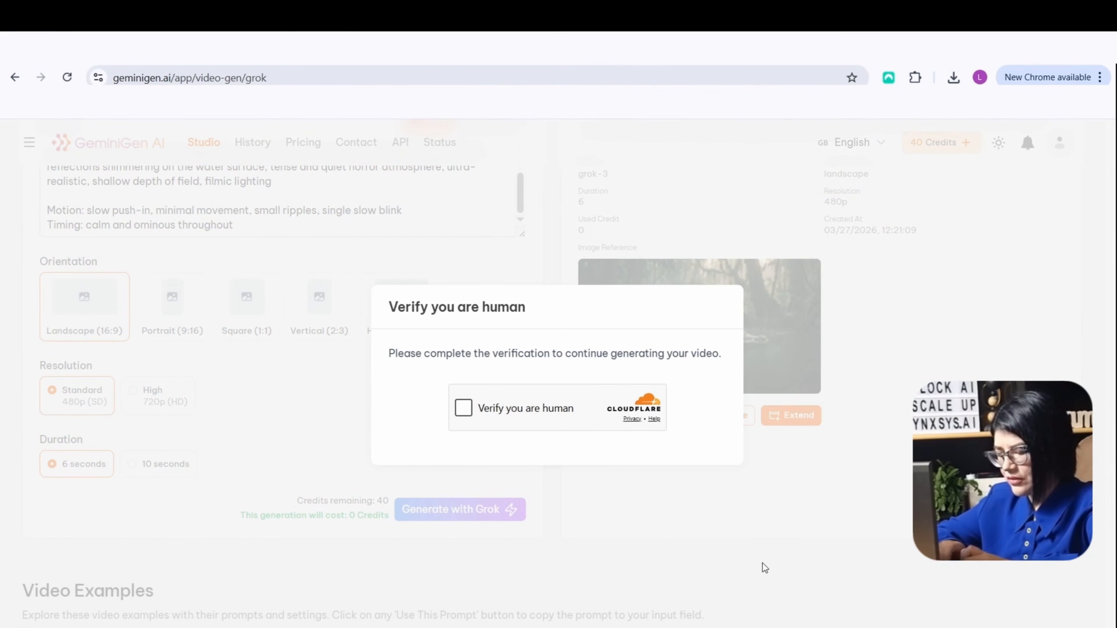
{"action": "left_click", "coordinate": [463, 410]}
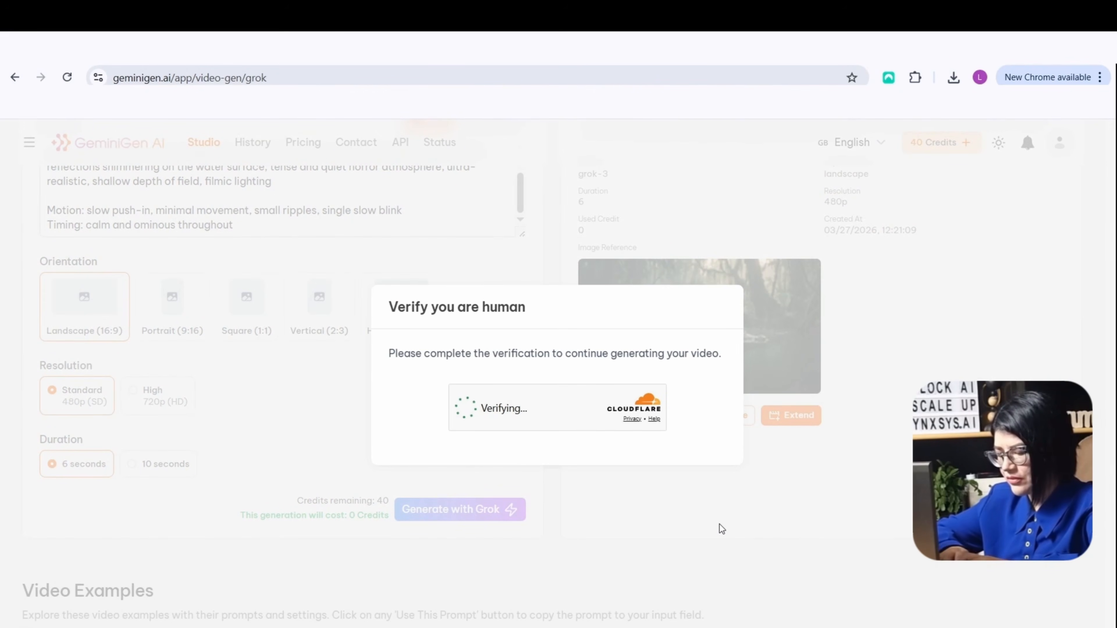
{"action": "scroll", "coordinate": [713, 518], "scroll_direction": "up", "scroll_amount": 5}
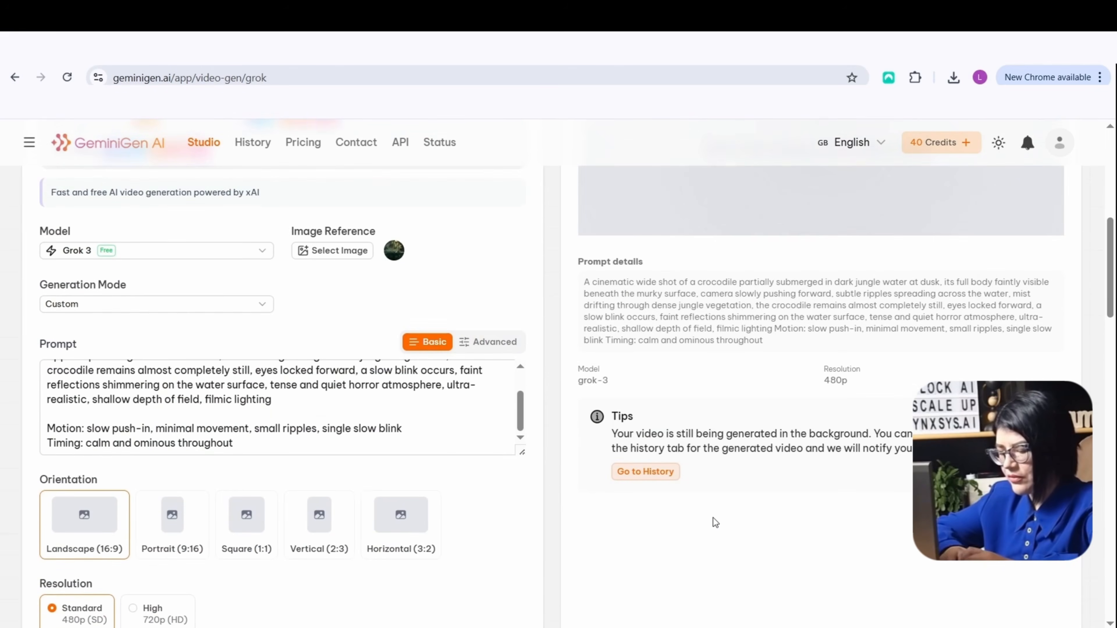
{"action": "scroll", "coordinate": [854, 532], "scroll_direction": "up", "scroll_amount": 4}
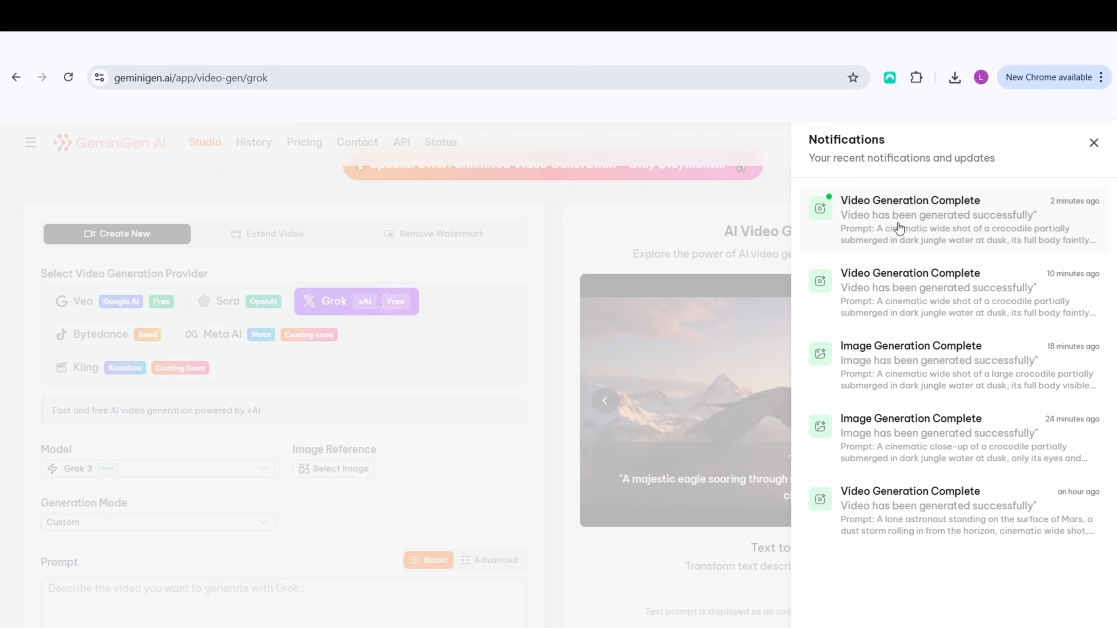
Open the finished Scene 1 video from the latest notification, play it in full screen, and close it
{"action": "left_click", "coordinate": [922, 219]}
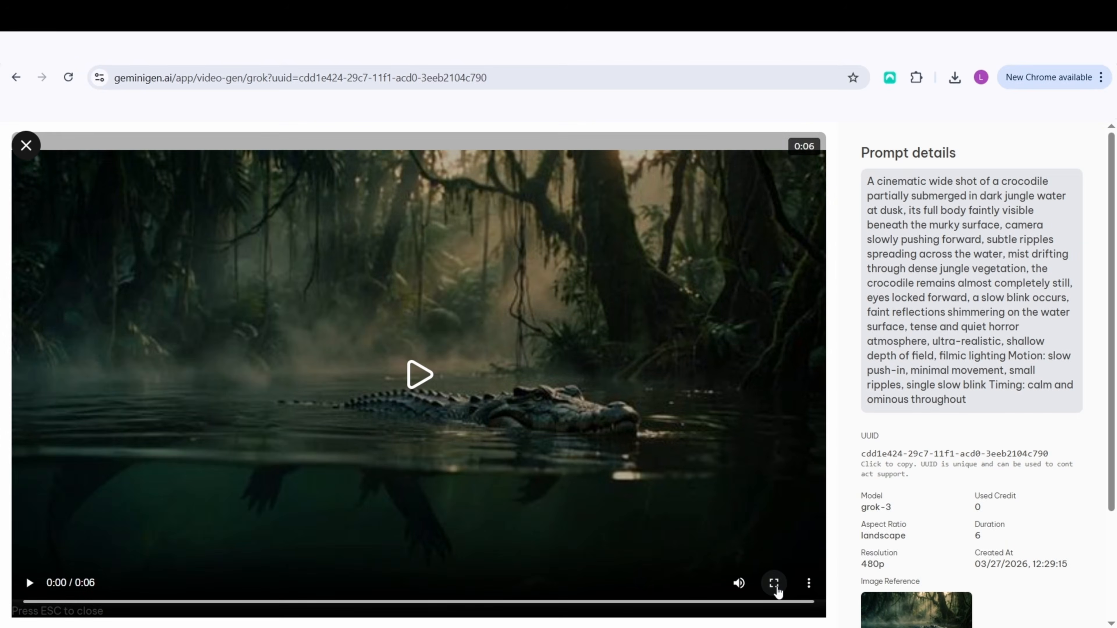
{"action": "left_click", "coordinate": [776, 585]}
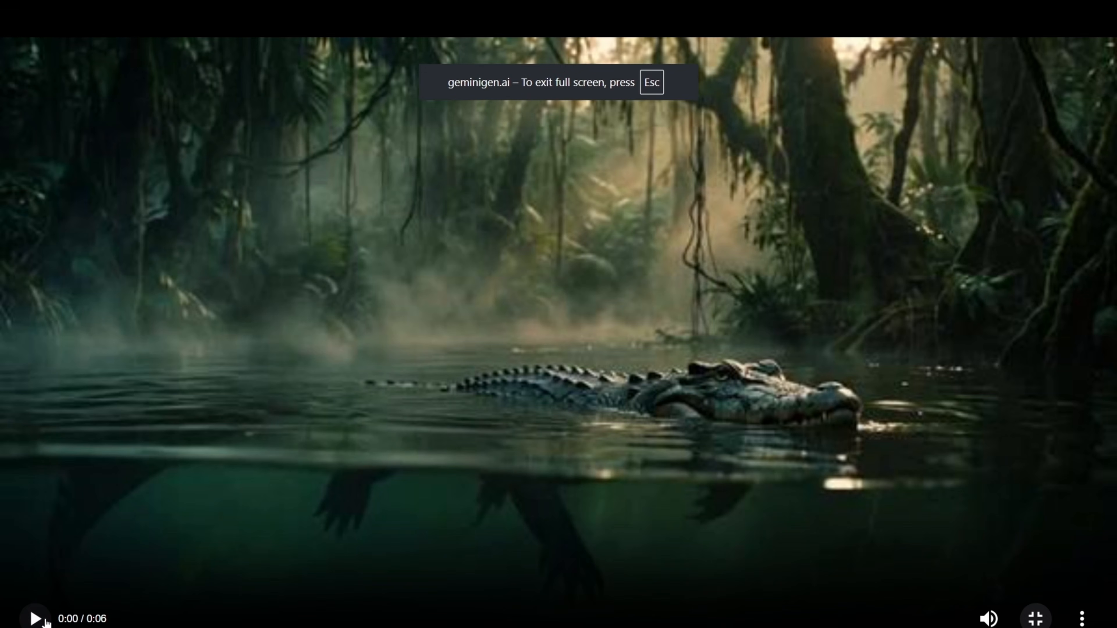
{"action": "left_click", "coordinate": [36, 620]}
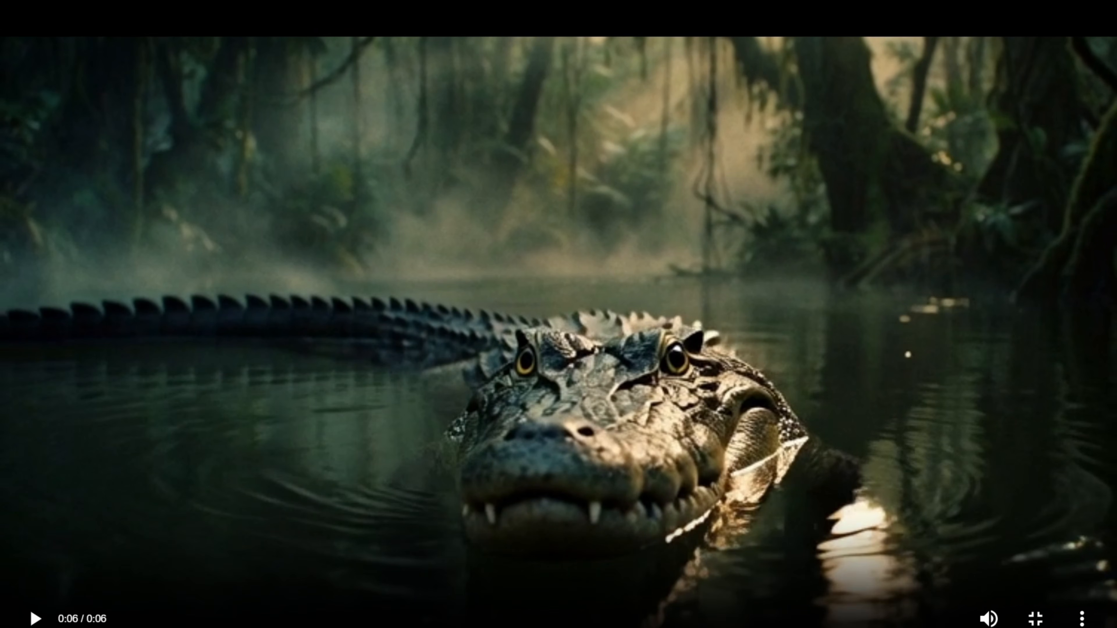
{"action": "key", "text": "Escape"}
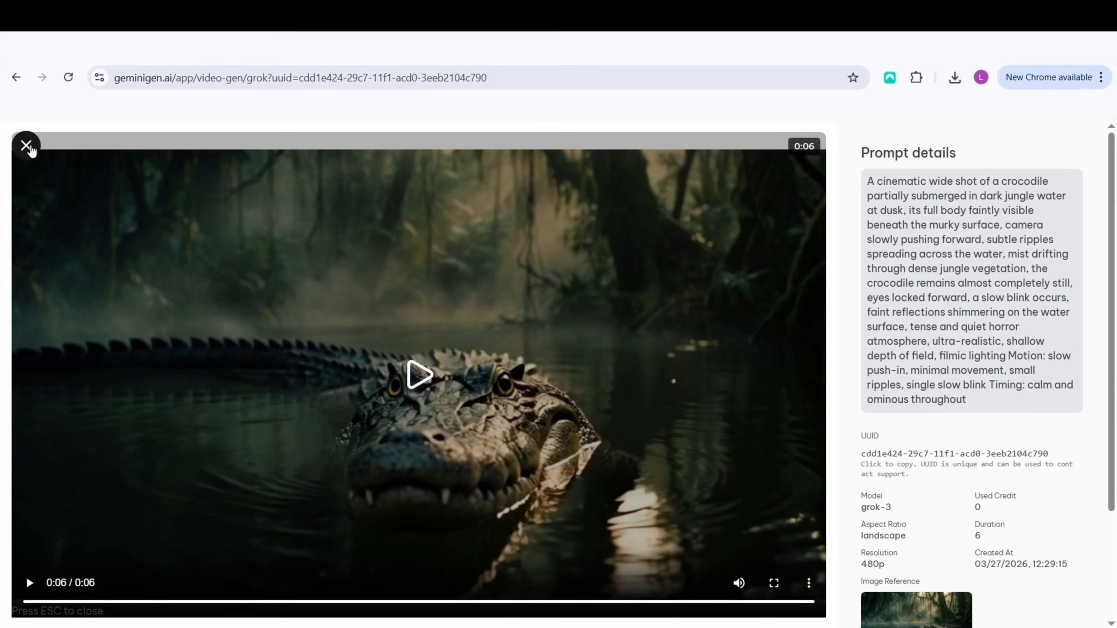
{"action": "left_click", "coordinate": [26, 145]}
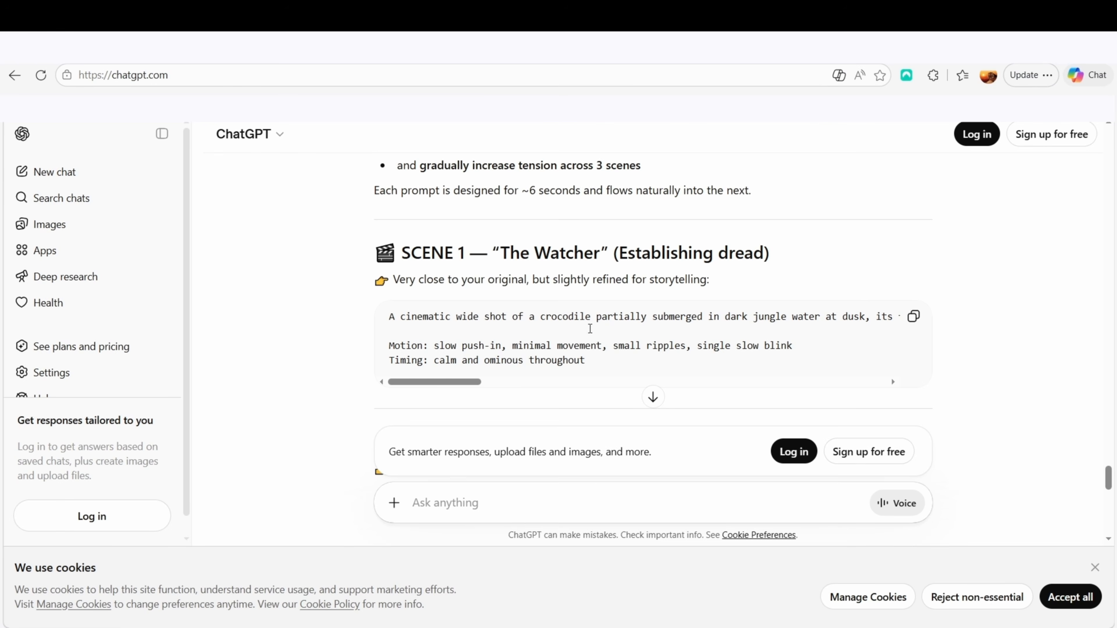
Switch to ChatGPT and copy the Scene 2 prompt, "Something Beneath"
{"action": "scroll", "coordinate": [560, 324], "scroll_direction": "down", "scroll_amount": 2}
{"action": "scroll", "coordinate": [560, 324], "scroll_direction": "down", "scroll_amount": 5}
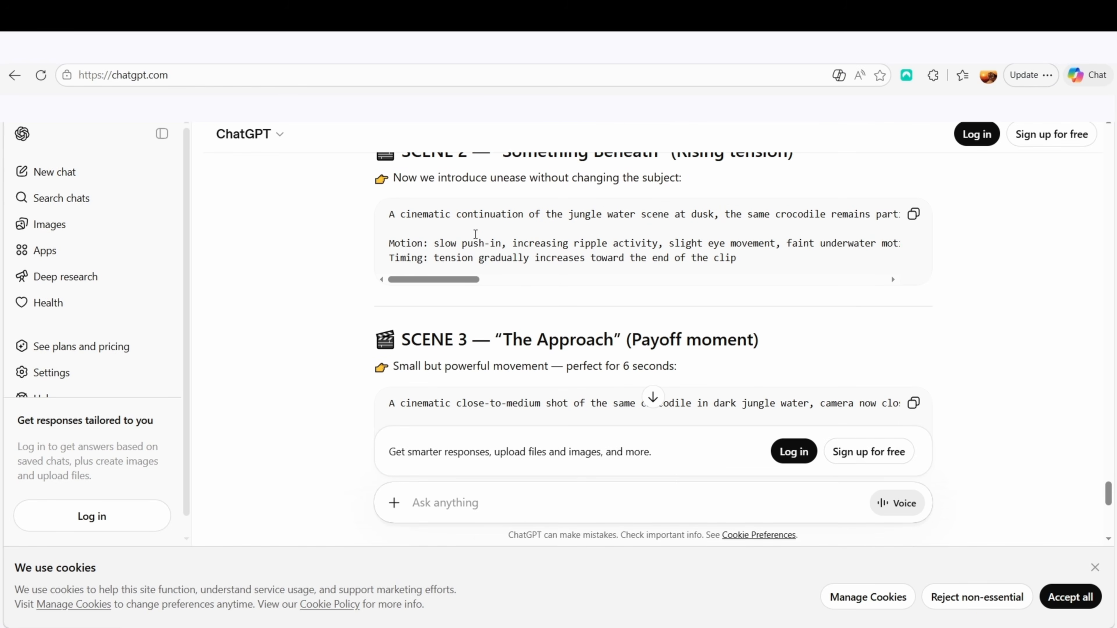
{"action": "left_click", "coordinate": [913, 215]}
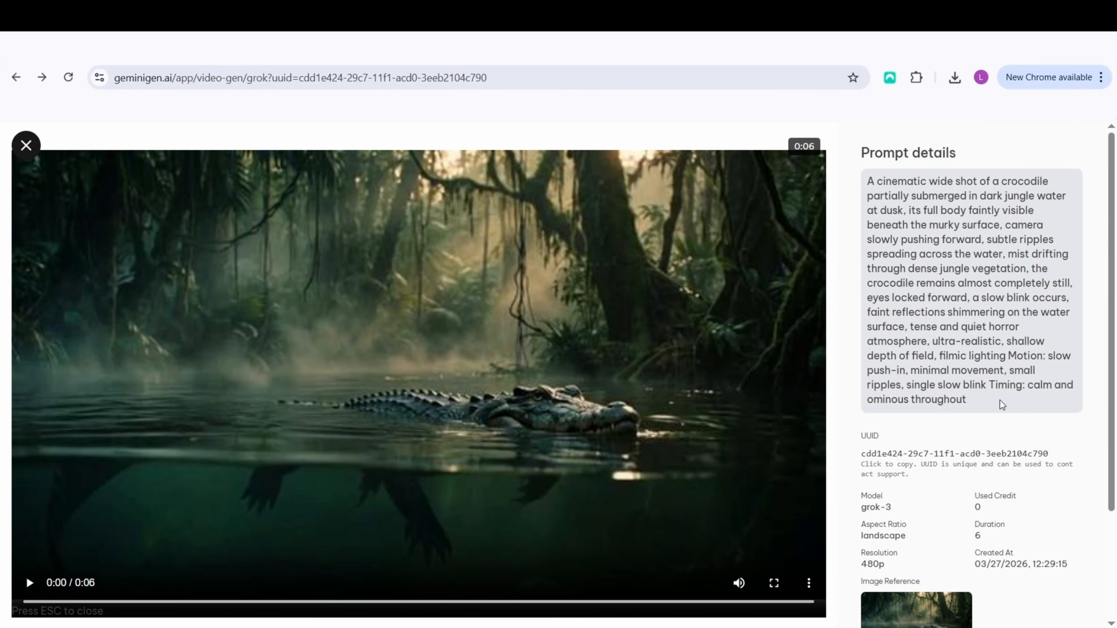
Play the Scene 1 video to its end in full screen, capture the last frame as a screenshot, and close the video
{"action": "scroll", "coordinate": [1012, 409], "scroll_direction": "down", "scroll_amount": 3}
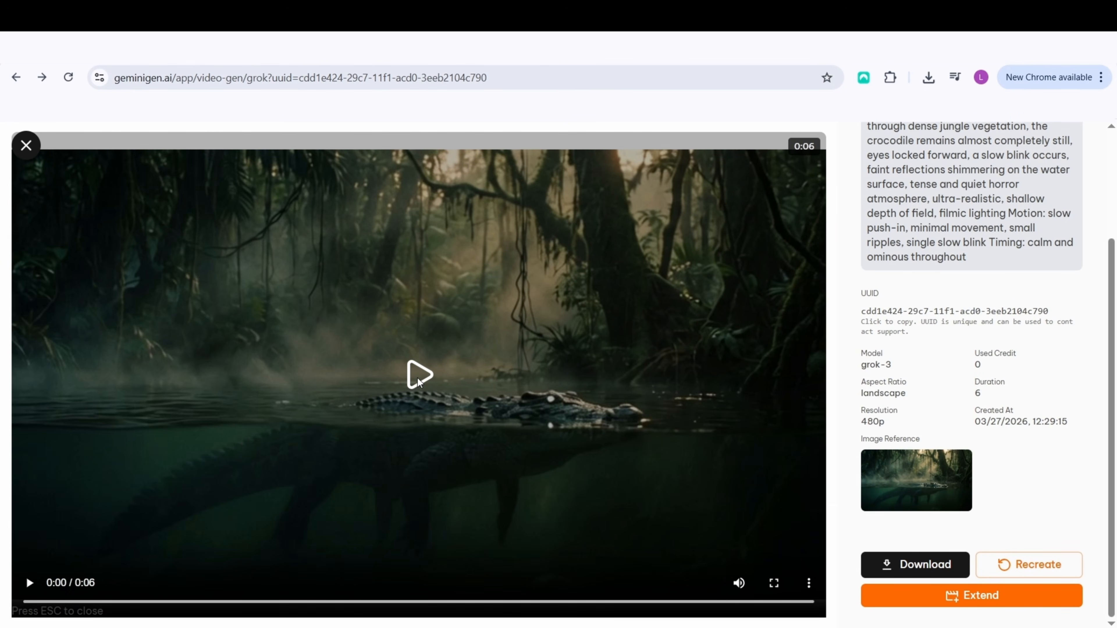
{"action": "left_click", "coordinate": [417, 378]}
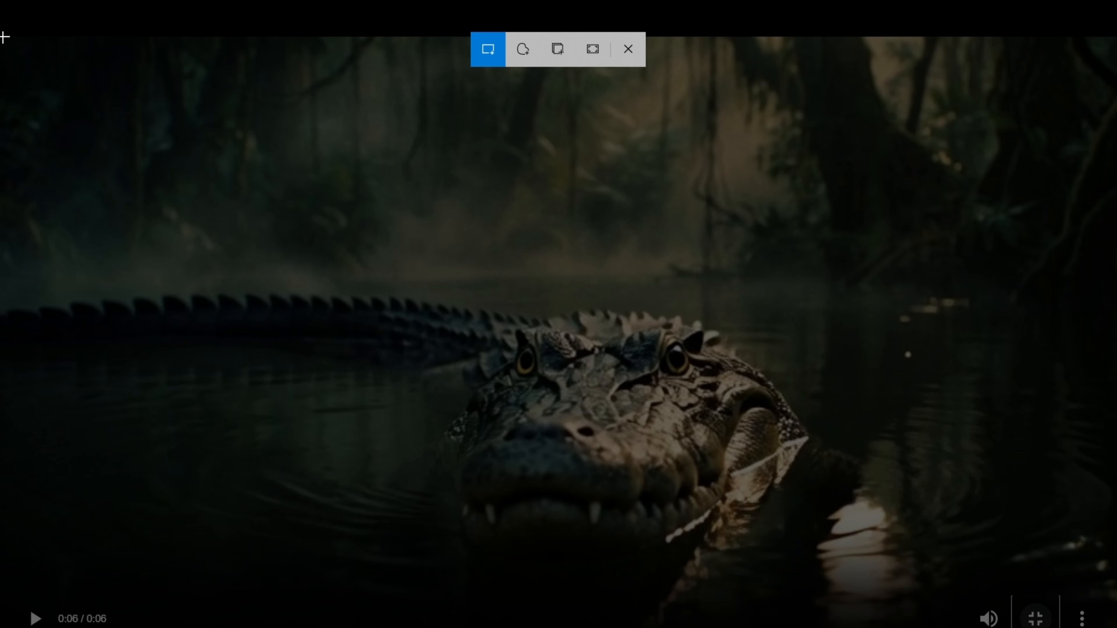
{"action": "left_click_drag", "start_coordinate": [5, 37], "coordinate": [1115, 597]}
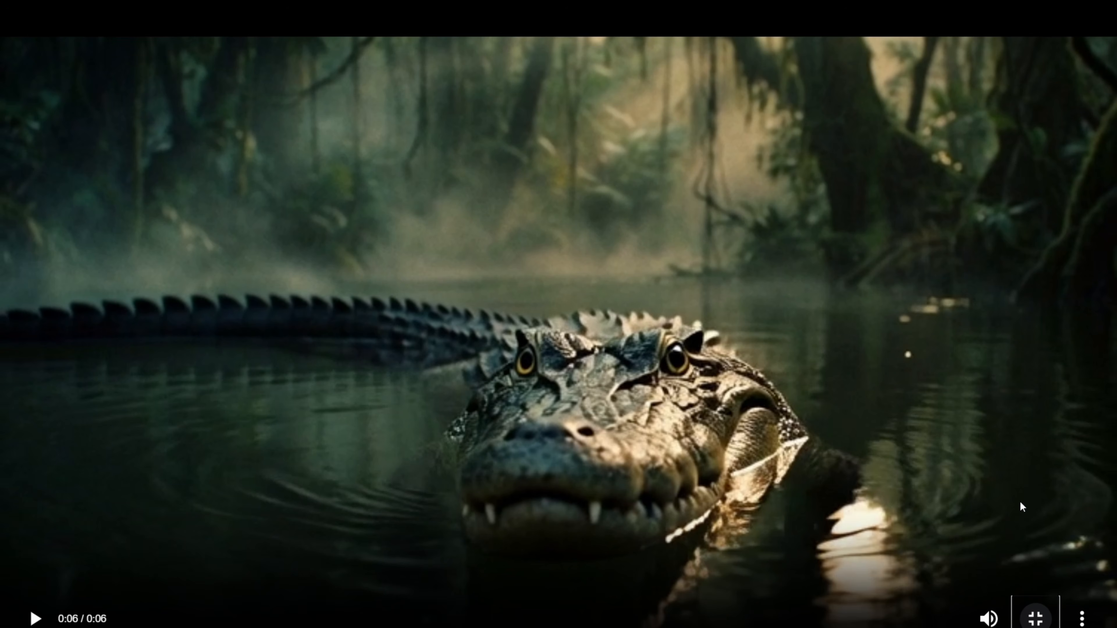
{"action": "key", "text": "Escape"}
{"action": "left_click", "coordinate": [25, 145]}
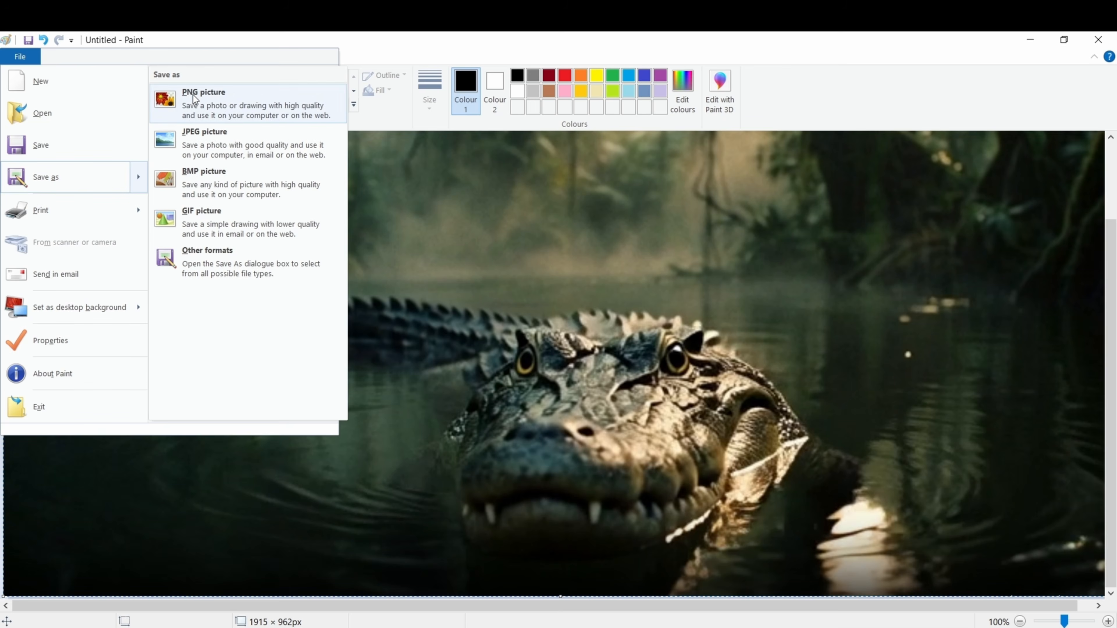
Save the captured frame from Paint as a PNG picture named 1stframe in the Downloads folder
{"action": "left_click", "coordinate": [217, 108]}
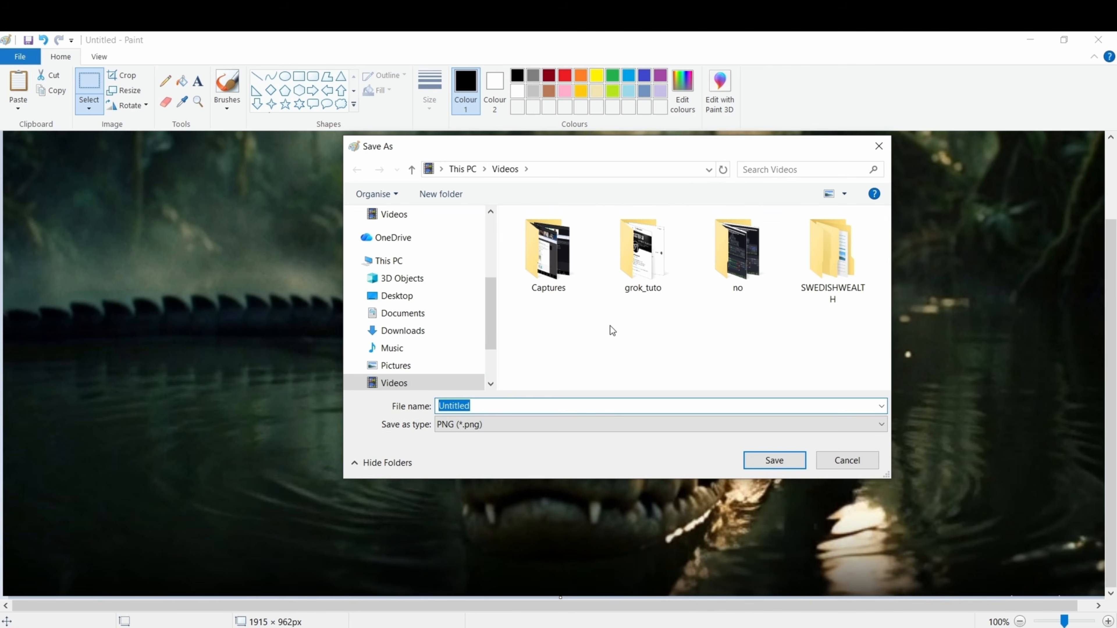
{"action": "left_click_drag", "start_coordinate": [497, 317], "coordinate": [478, 215]}
{"action": "left_click", "coordinate": [442, 260]}
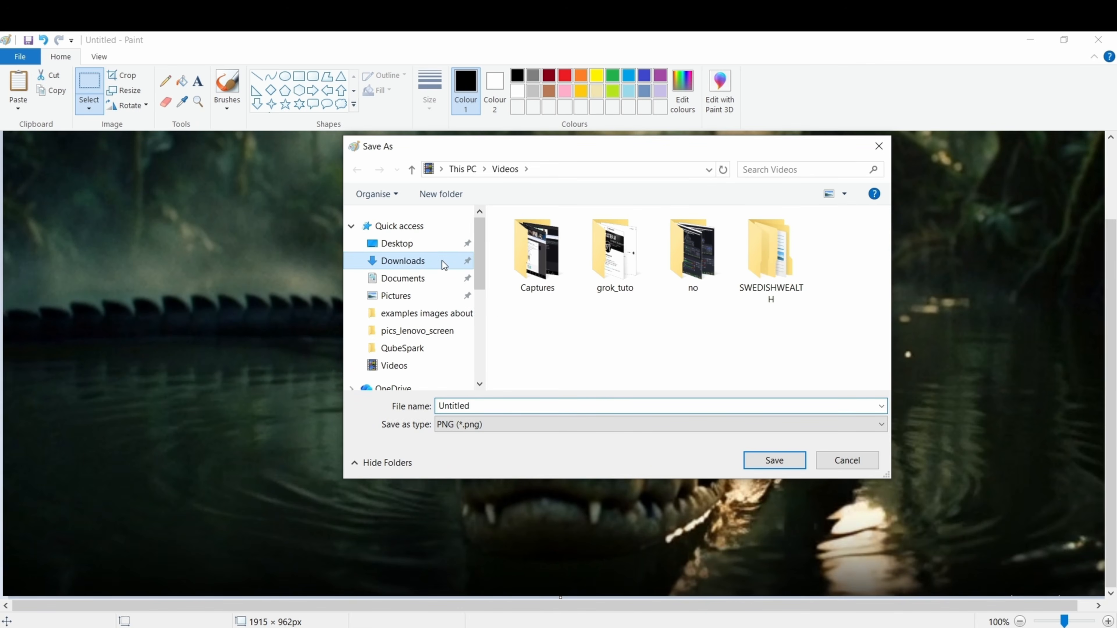
{"action": "left_click", "coordinate": [504, 407]}
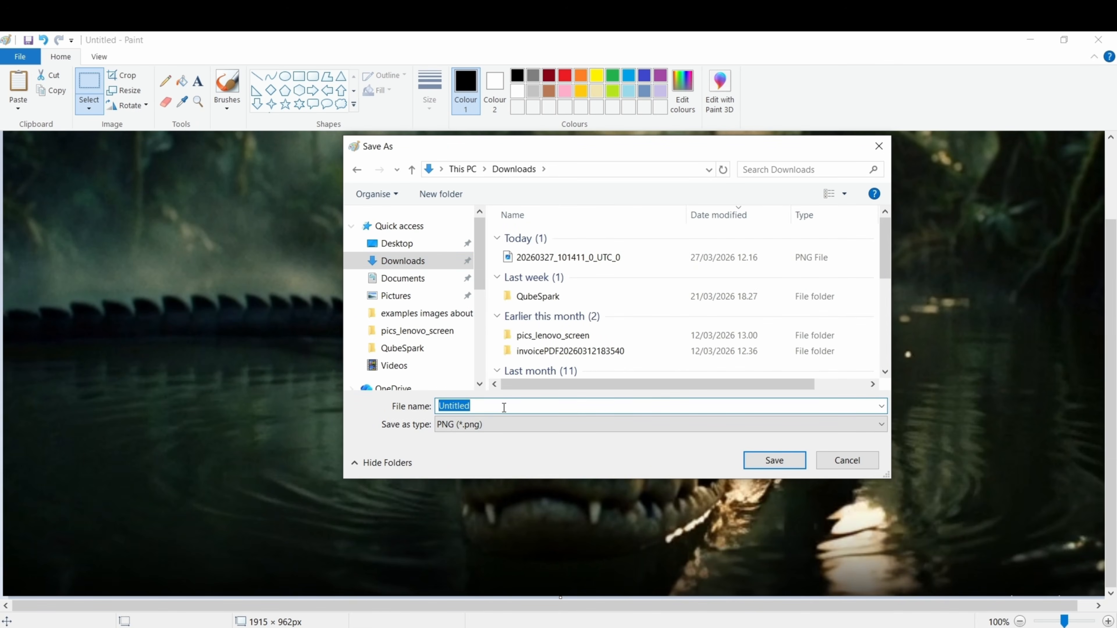
{"action": "type", "text": "1stframe"}
{"action": "left_click", "coordinate": [765, 463]}
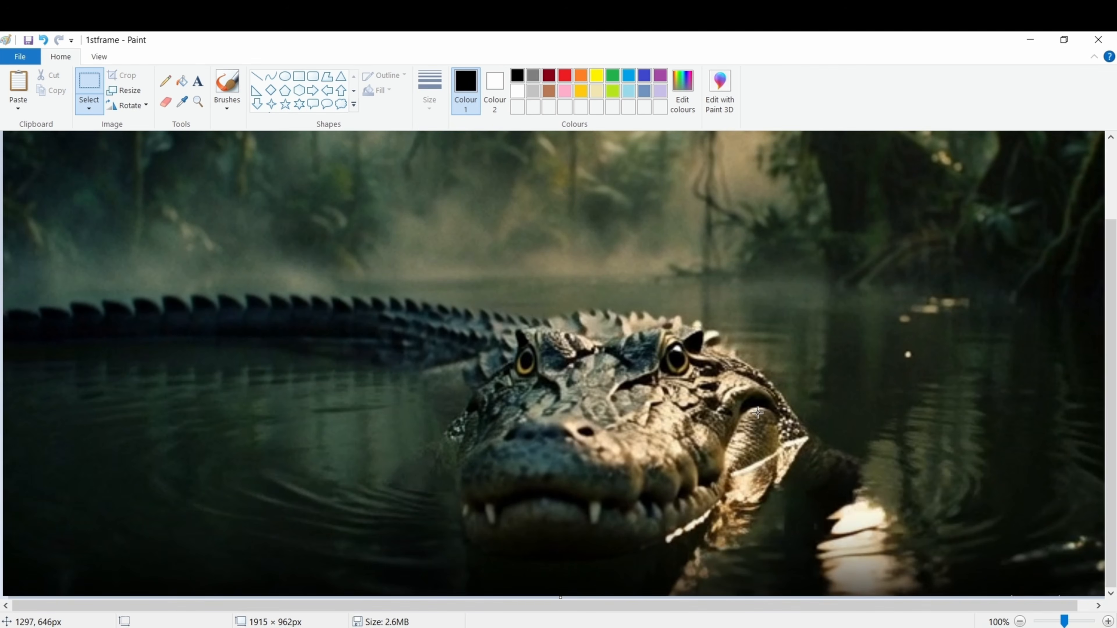
Return to GeminiGen AI and add the 1stframe picture from the Downloads folder as the image reference
{"action": "left_click", "coordinate": [1030, 39]}
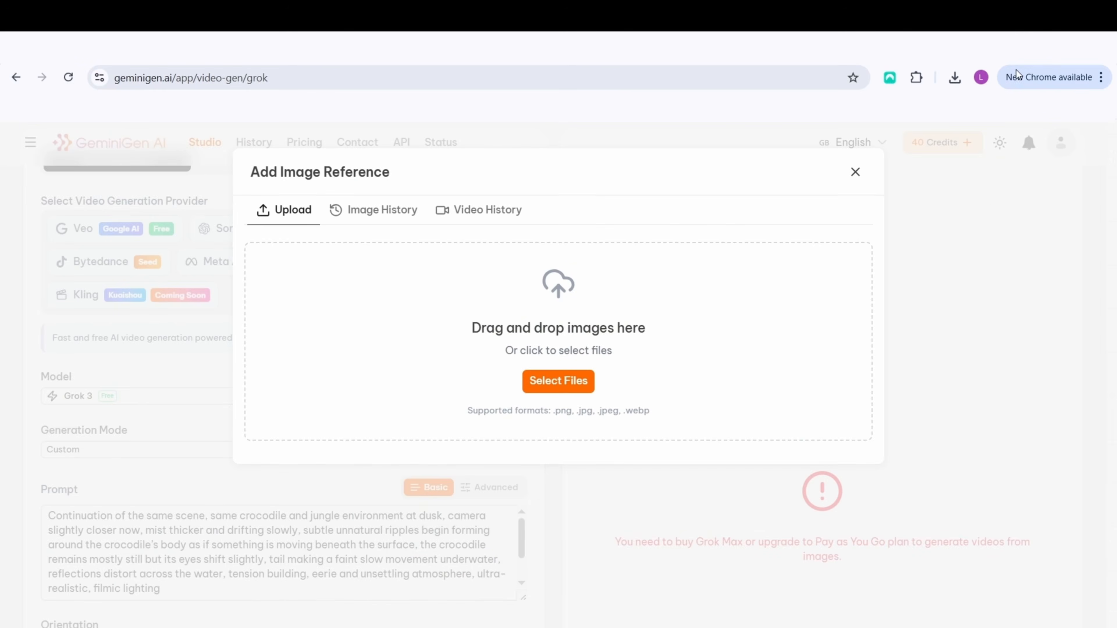
{"action": "left_click_drag", "start_coordinate": [494, 140], "coordinate": [1008, 207]}
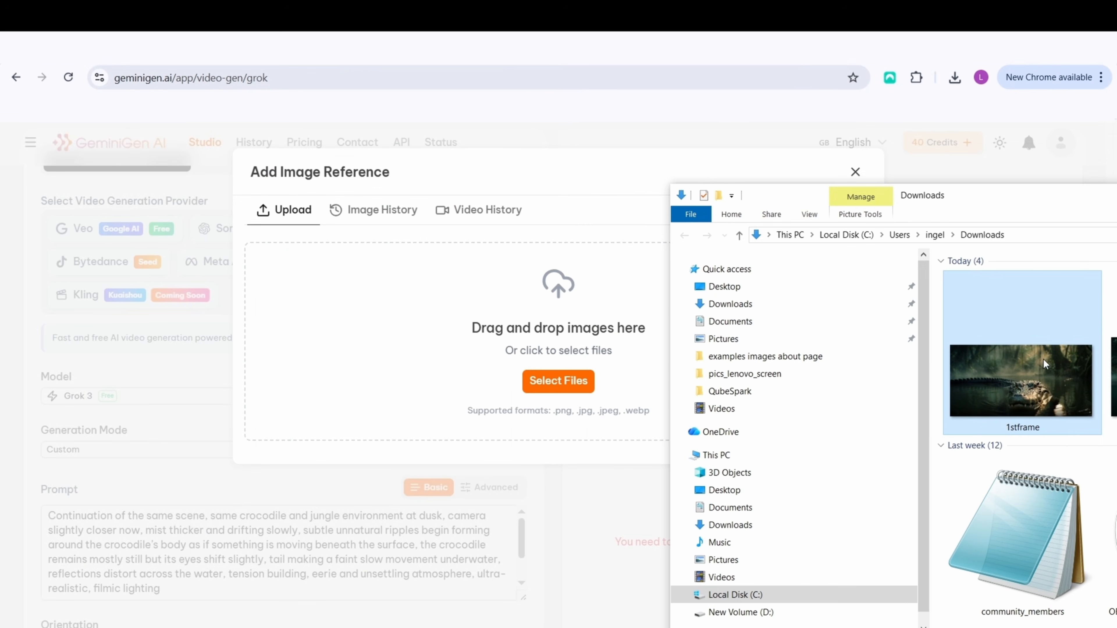
{"action": "left_click_drag", "start_coordinate": [1045, 364], "coordinate": [440, 334]}
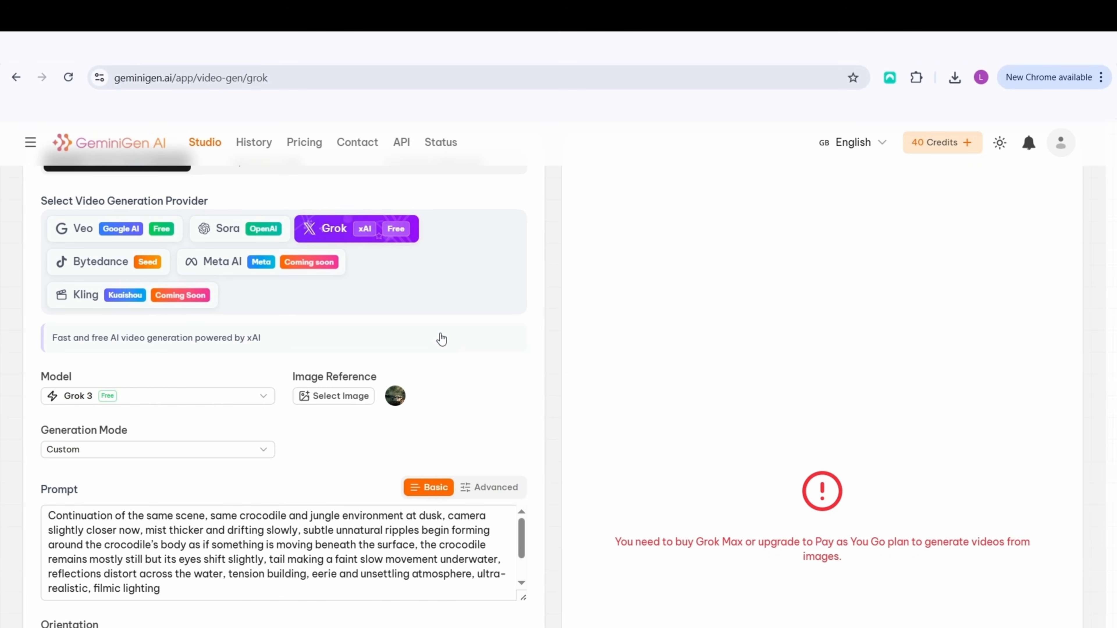
Review the reference image, Scene 2 prompt, orientation, resolution and duration settings of the Grok video
{"action": "scroll", "coordinate": [440, 354], "scroll_direction": "down", "scroll_amount": 2}
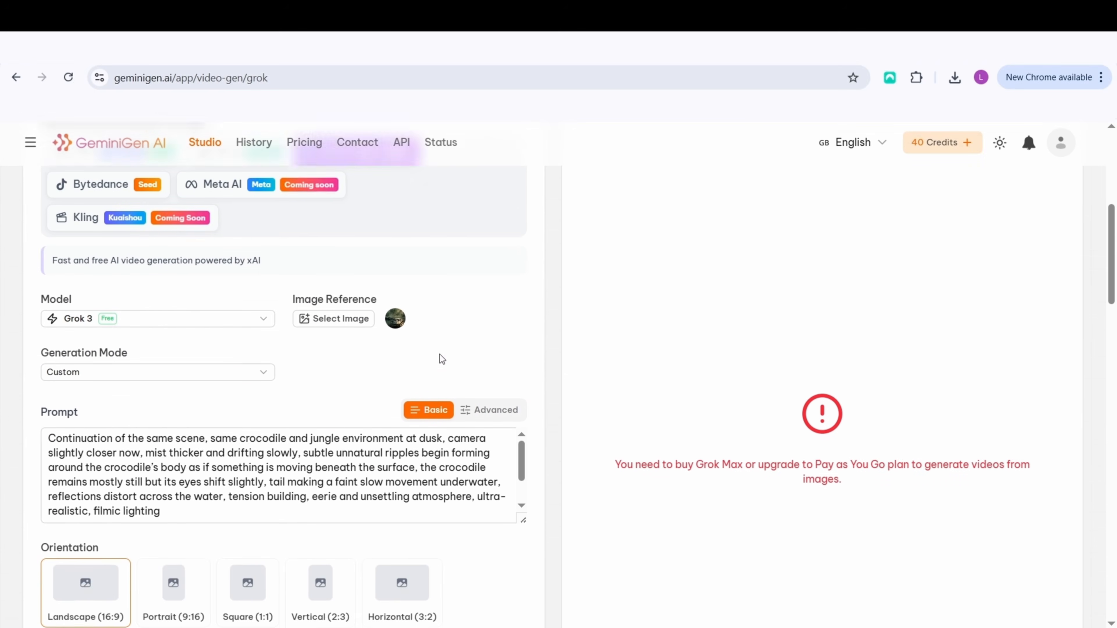
{"action": "scroll", "coordinate": [440, 356], "scroll_direction": "up", "scroll_amount": 1}
{"action": "scroll", "coordinate": [441, 360], "scroll_direction": "down", "scroll_amount": 1}
{"action": "scroll", "coordinate": [440, 355], "scroll_direction": "up", "scroll_amount": 2}
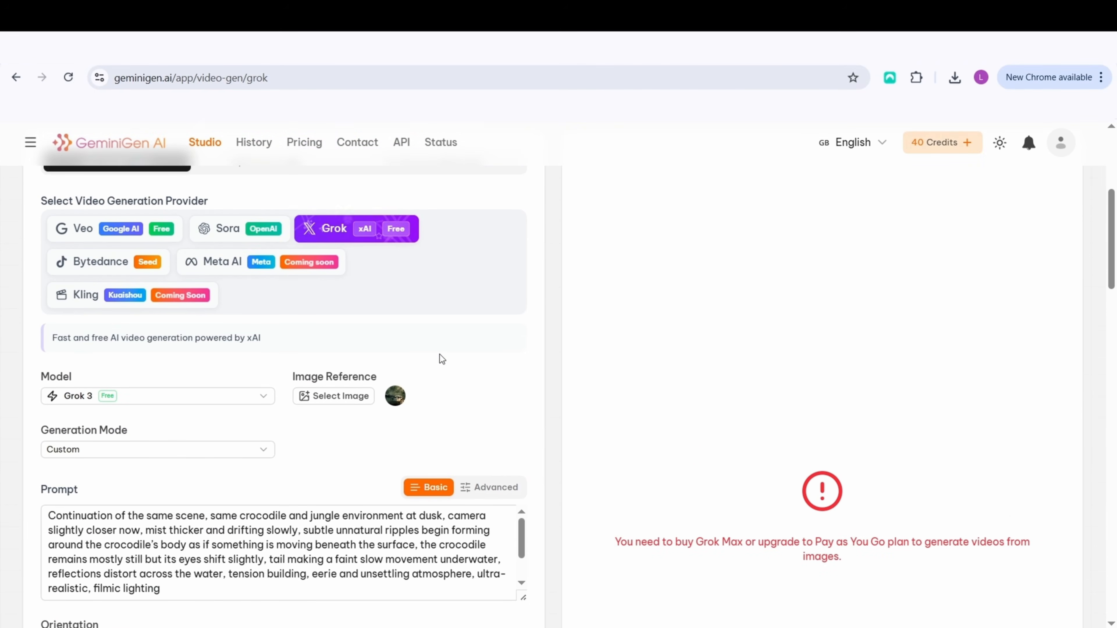
{"action": "scroll", "coordinate": [440, 355], "scroll_direction": "down", "scroll_amount": 2}
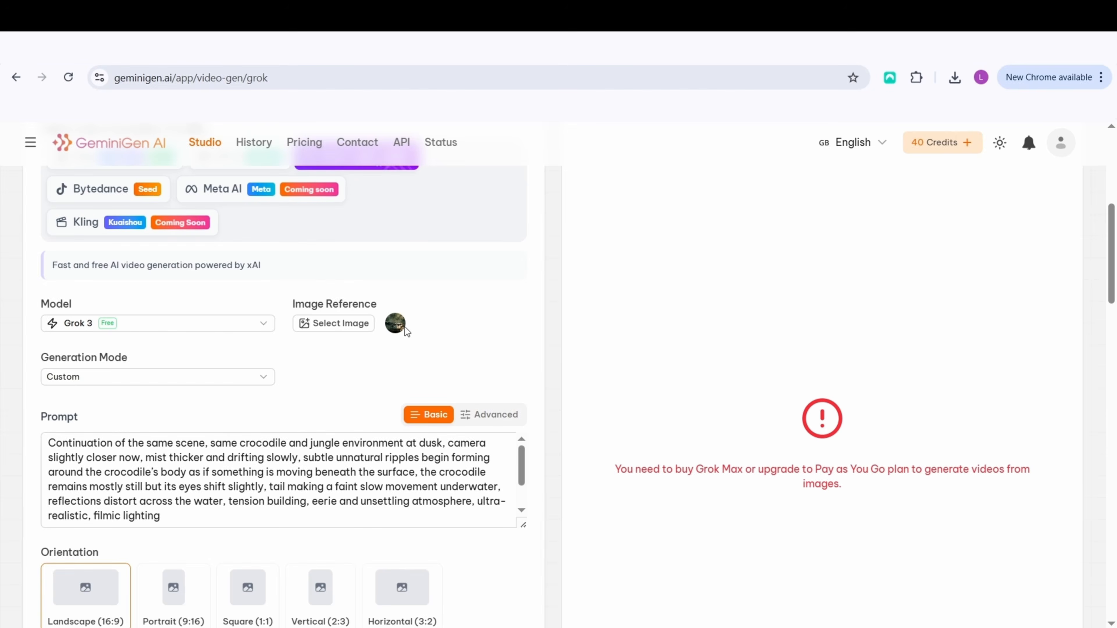
{"action": "mouse_move", "coordinate": [402, 328]}
{"action": "scroll", "coordinate": [498, 358], "scroll_direction": "down", "scroll_amount": 2}
{"action": "scroll", "coordinate": [497, 359], "scroll_direction": "down", "scroll_amount": 1}
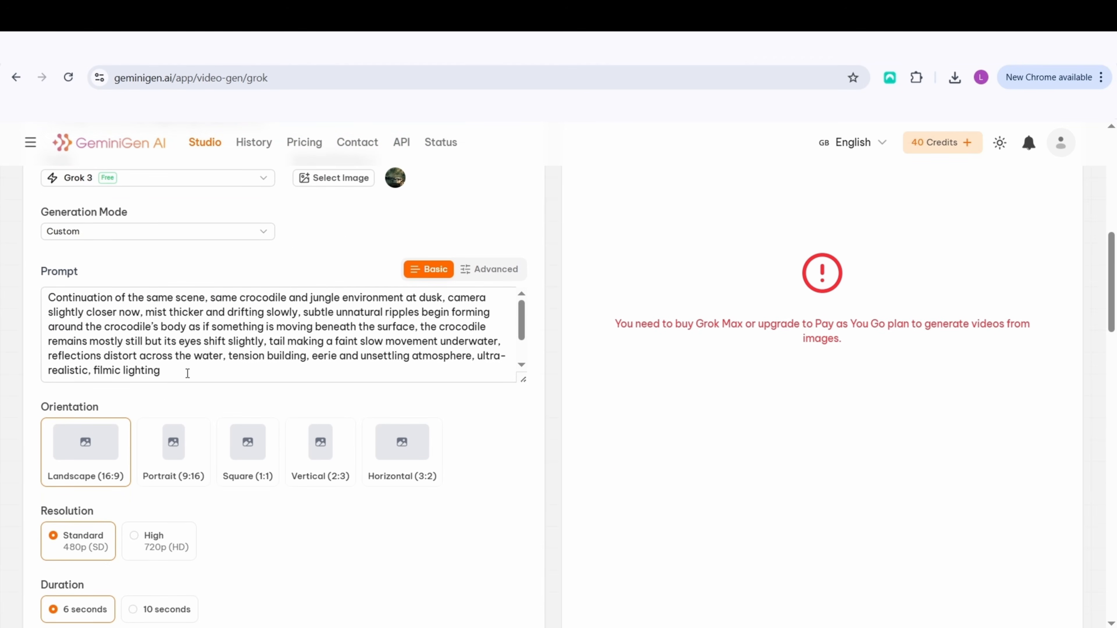
{"action": "scroll", "coordinate": [192, 362], "scroll_direction": "down", "scroll_amount": 3}
Switch to ChatGPT and copy the Step 2 continuation prompt meant for the last frame of the first video
{"action": "scroll", "coordinate": [194, 298], "scroll_direction": "up", "scroll_amount": 1}
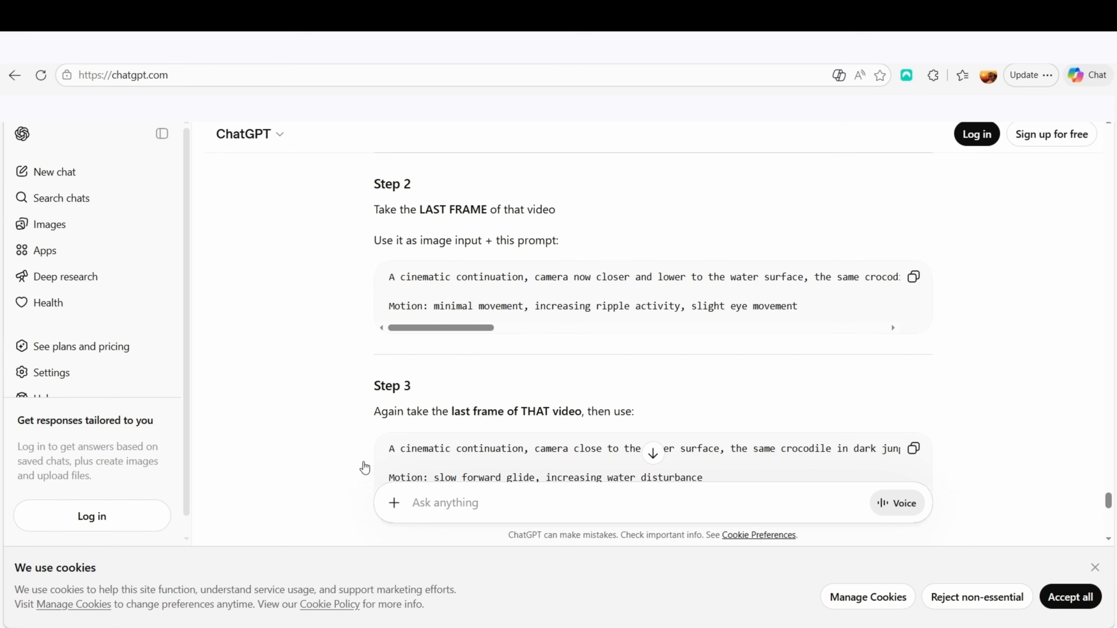
{"action": "scroll", "coordinate": [353, 384], "scroll_direction": "down", "scroll_amount": 5}
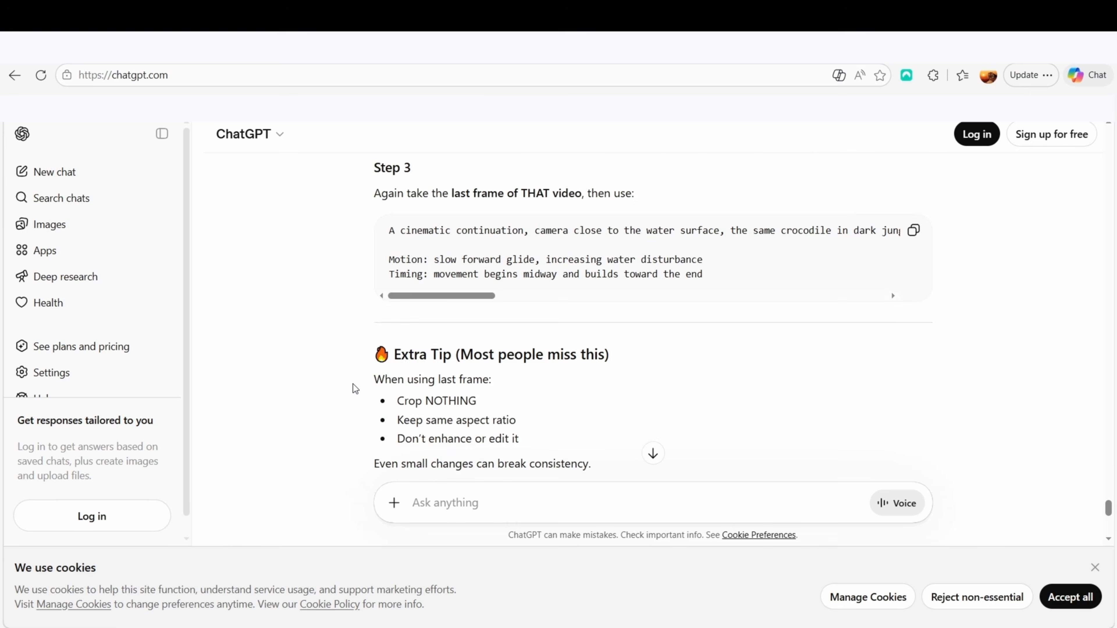
{"action": "scroll", "coordinate": [353, 384], "scroll_direction": "up", "scroll_amount": 7}
{"action": "scroll", "coordinate": [352, 384], "scroll_direction": "down", "scroll_amount": 10}
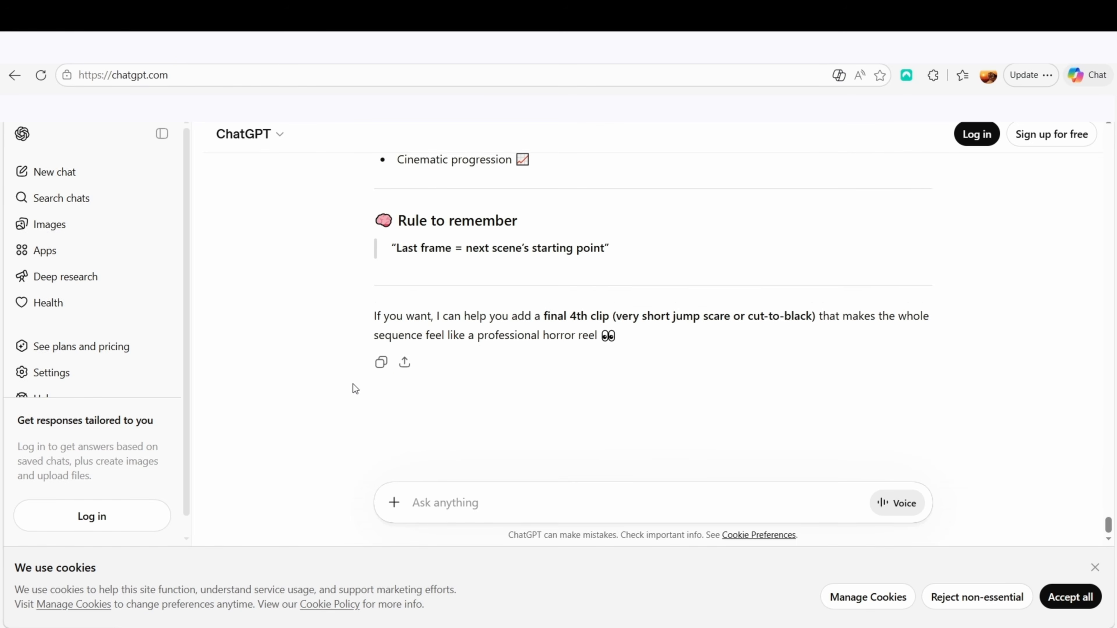
{"action": "scroll", "coordinate": [352, 384], "scroll_direction": "up", "scroll_amount": 5}
{"action": "scroll", "coordinate": [353, 384], "scroll_direction": "up", "scroll_amount": 8}
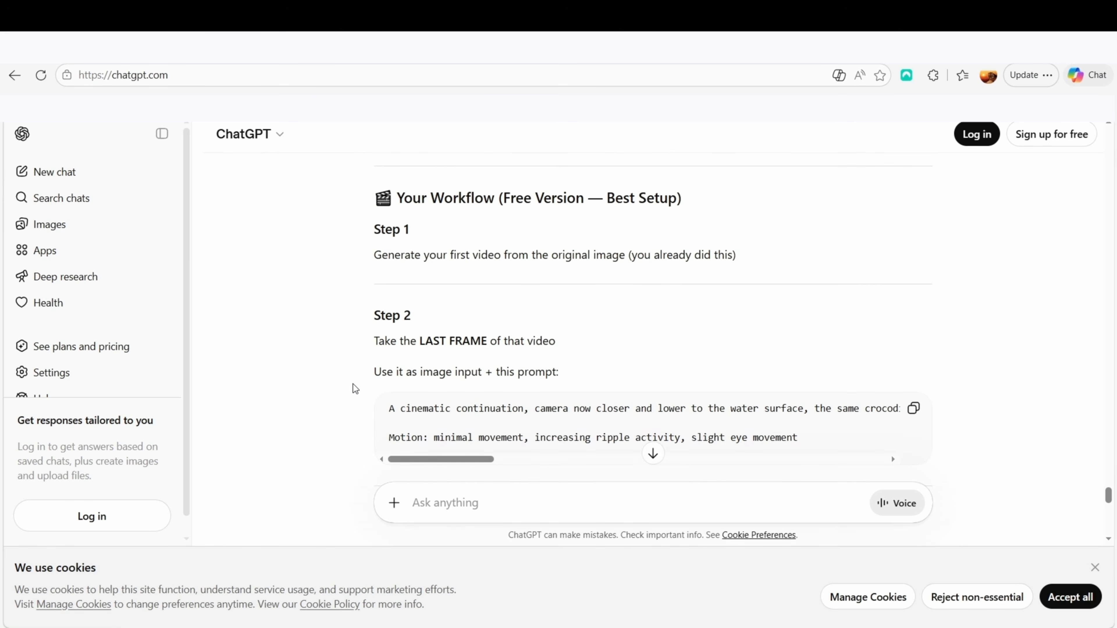
{"action": "scroll", "coordinate": [353, 388], "scroll_direction": "down", "scroll_amount": 2}
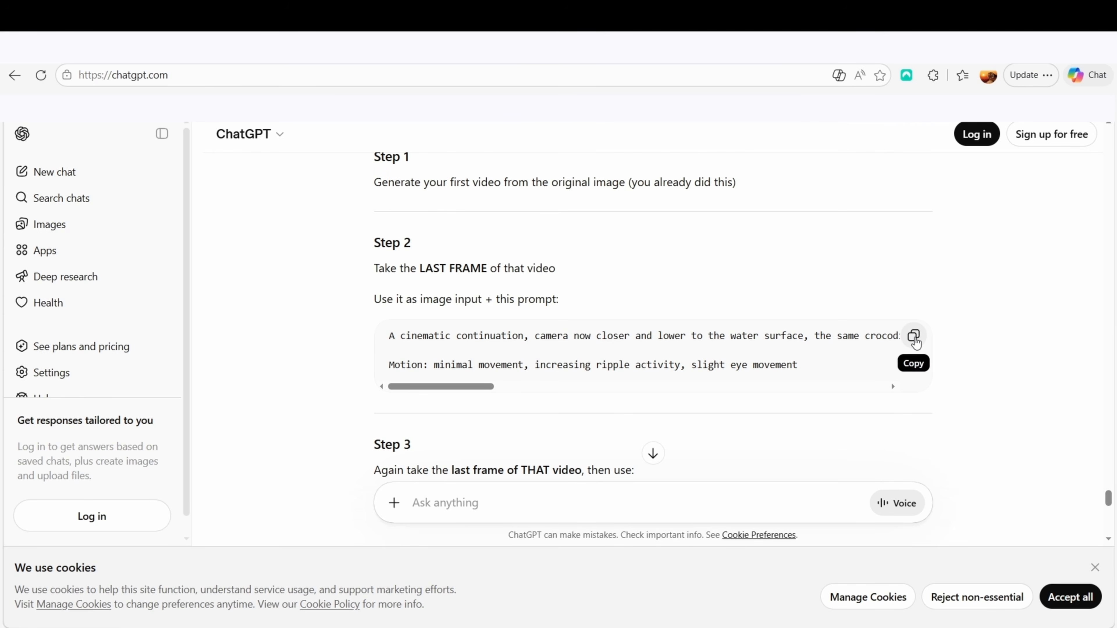
{"action": "left_click", "coordinate": [914, 337]}
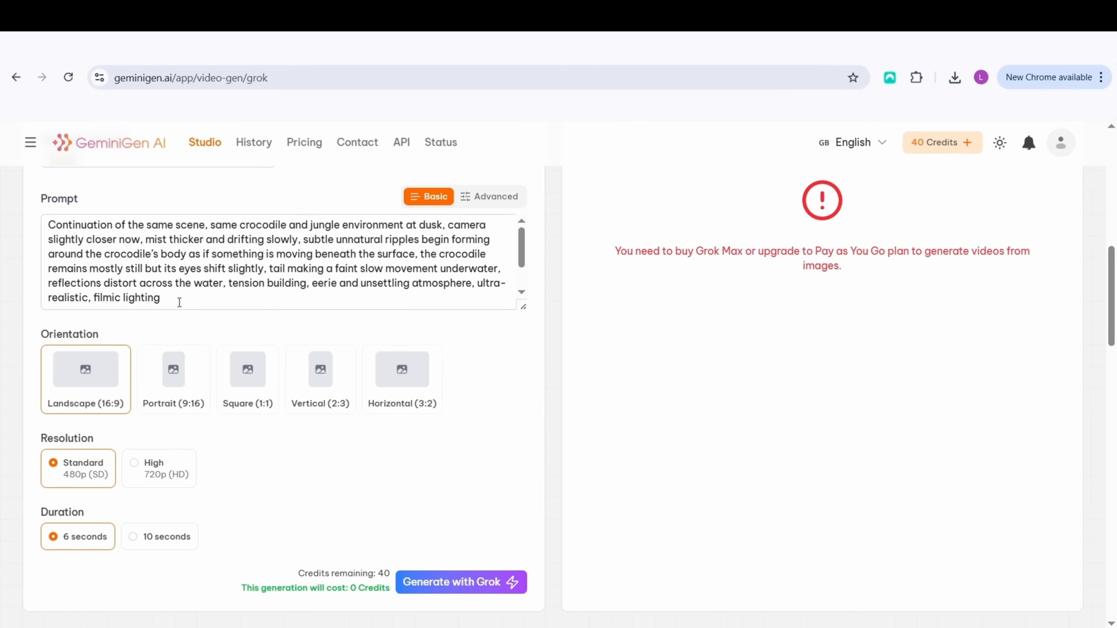
Replace the prompt's main paragraph with the copied Step 2 prompt and generate the Grok video in landscape 16:9, 480p, 6 seconds
{"action": "left_click_drag", "start_coordinate": [179, 302], "coordinate": [27, 260]}
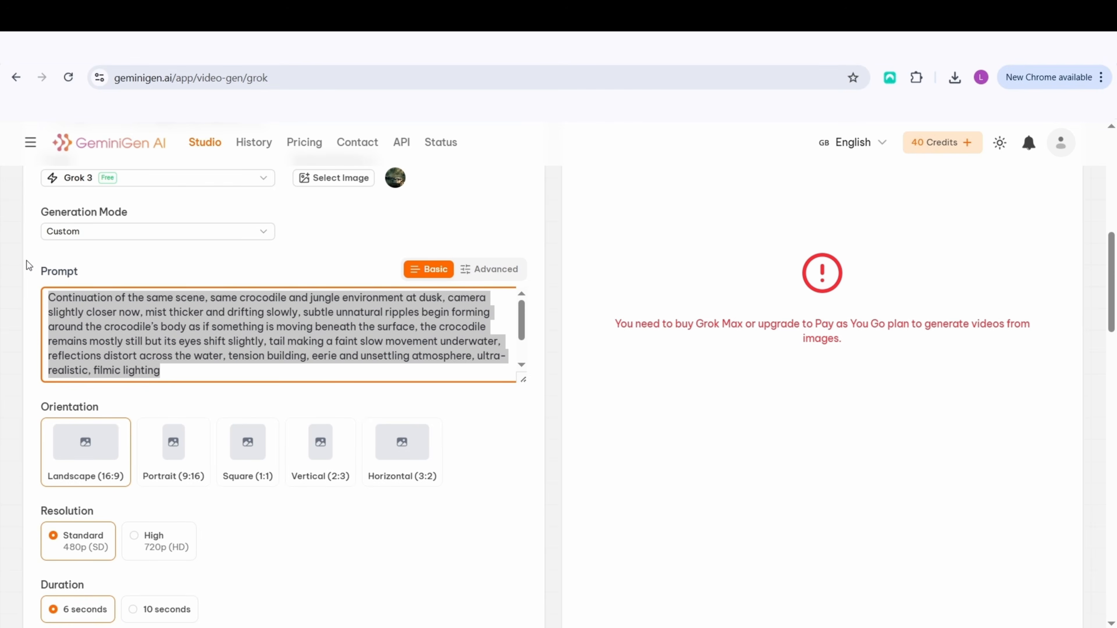
{"action": "key", "text": "ctrl+v"}
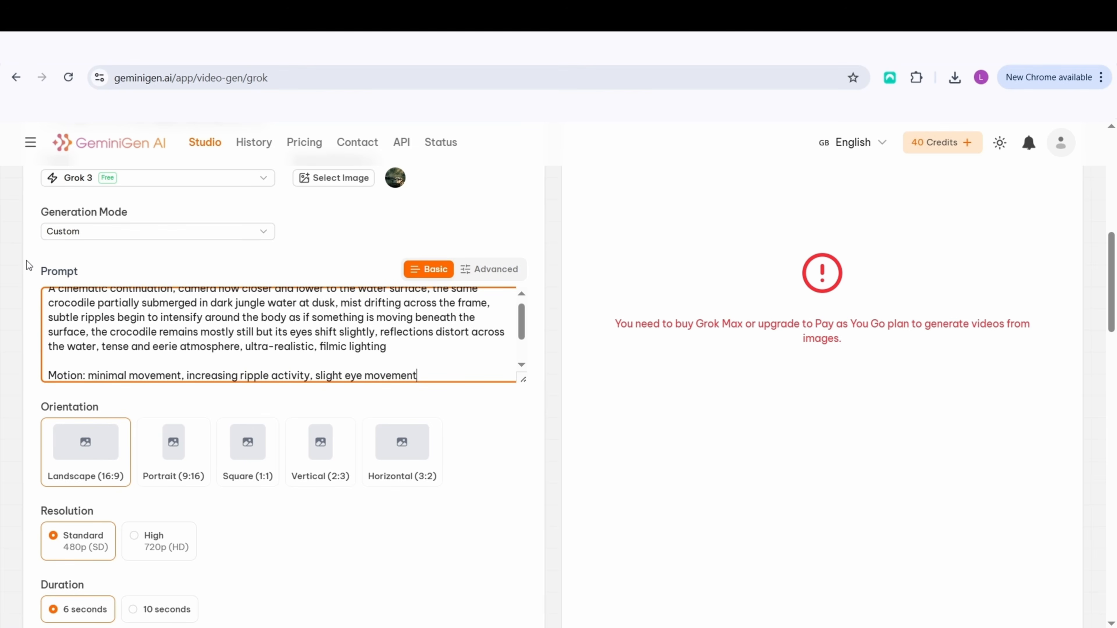
{"action": "scroll", "coordinate": [380, 344], "scroll_direction": "up", "scroll_amount": 4}
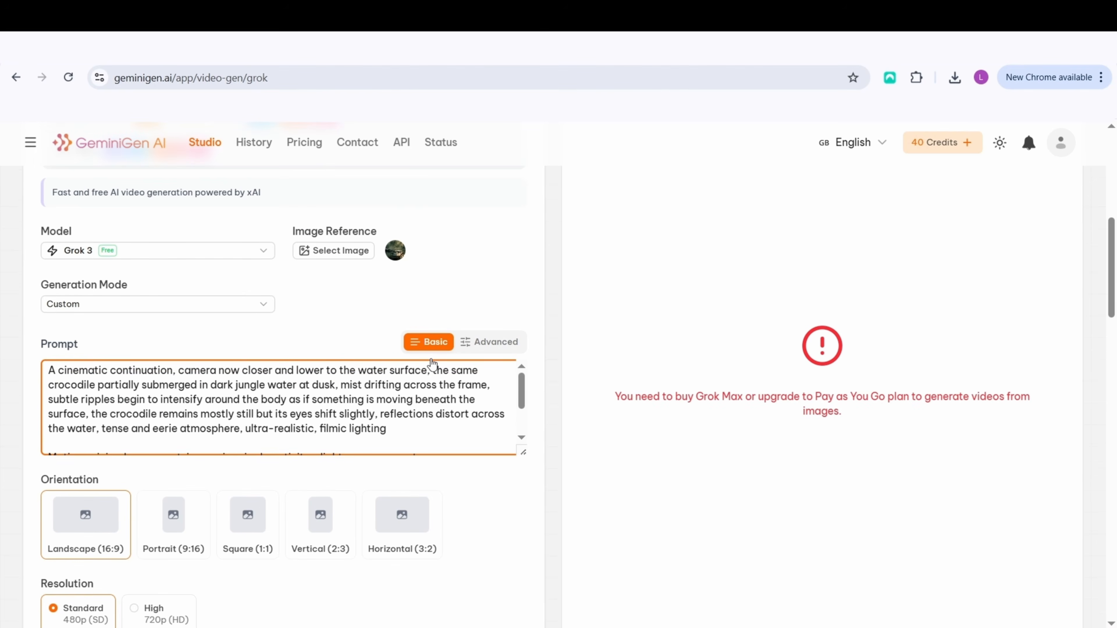
{"action": "scroll", "coordinate": [448, 379], "scroll_direction": "down", "scroll_amount": 3}
{"action": "scroll", "coordinate": [453, 387], "scroll_direction": "up", "scroll_amount": 2}
{"action": "left_click_drag", "start_coordinate": [524, 387], "coordinate": [524, 418]}
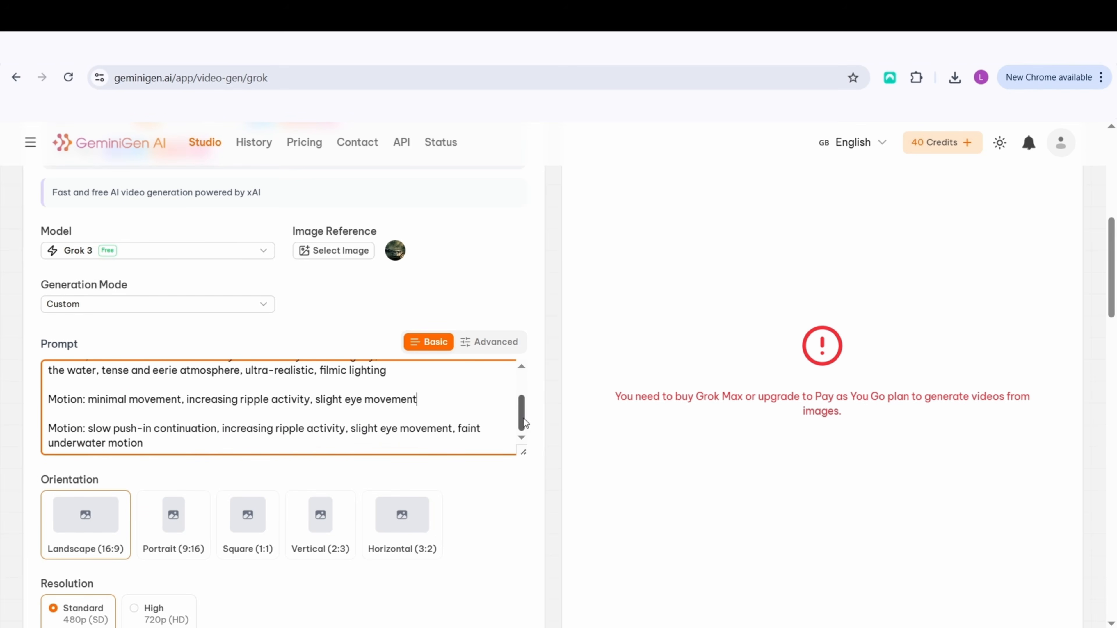
{"action": "scroll", "coordinate": [479, 421], "scroll_direction": "down", "scroll_amount": 6}
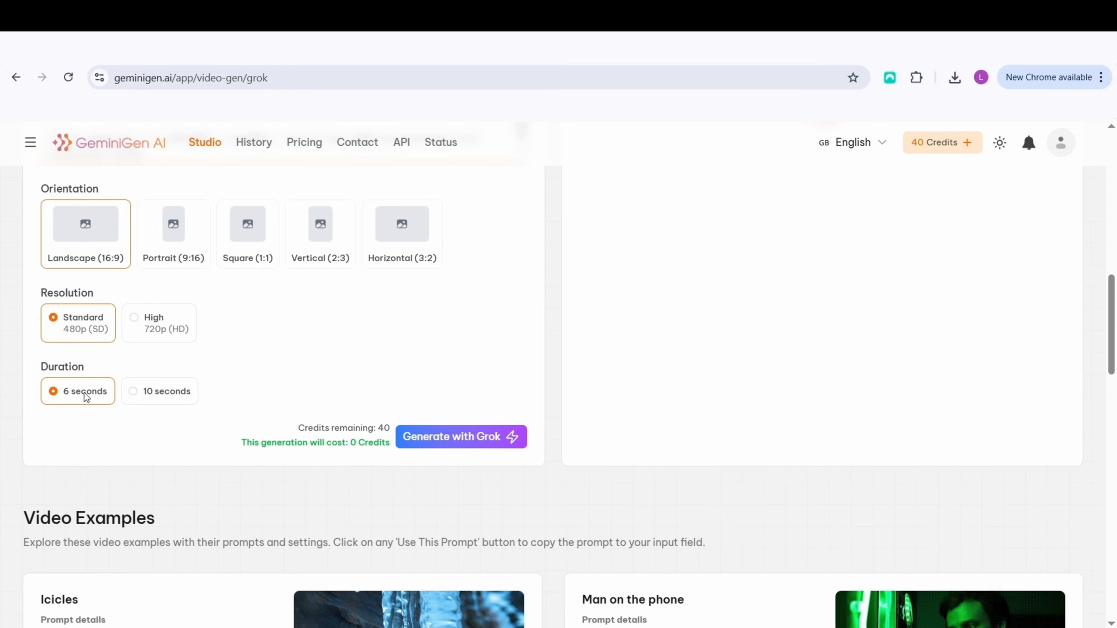
{"action": "left_click", "coordinate": [468, 438]}
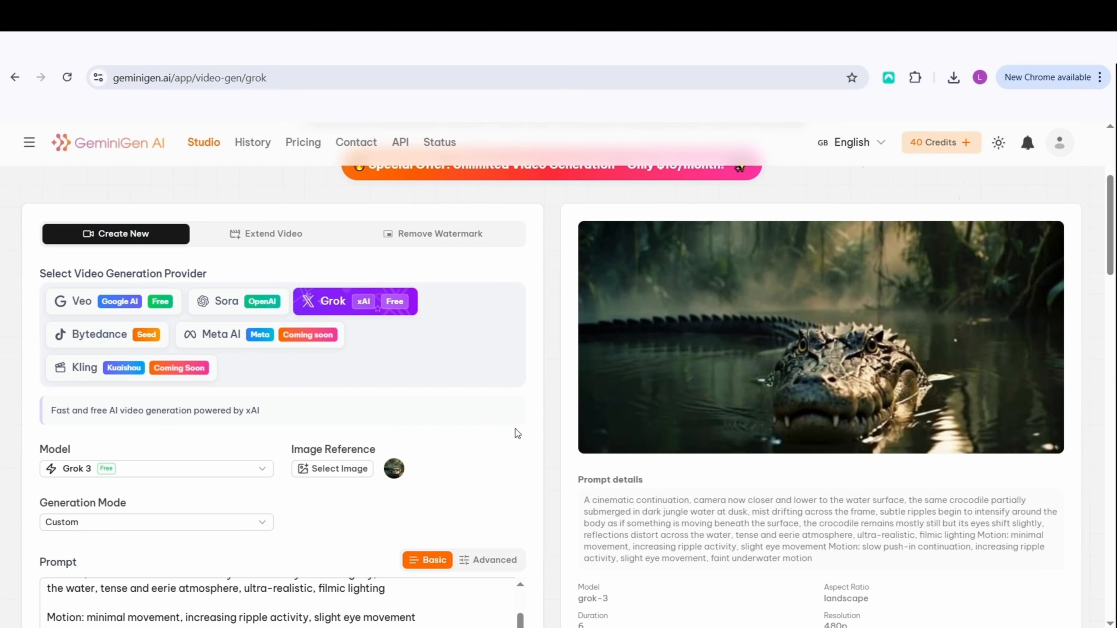
Play the newly generated Scene 2 video in full screen and close the player
{"action": "mouse_move", "coordinate": [909, 361]}
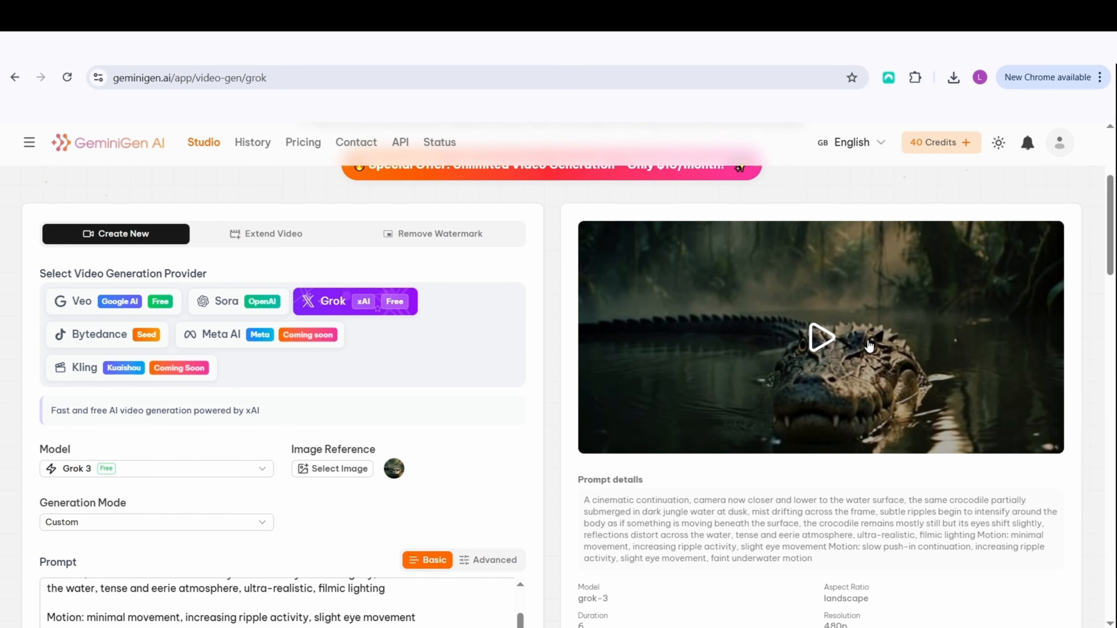
{"action": "left_click", "coordinate": [820, 339]}
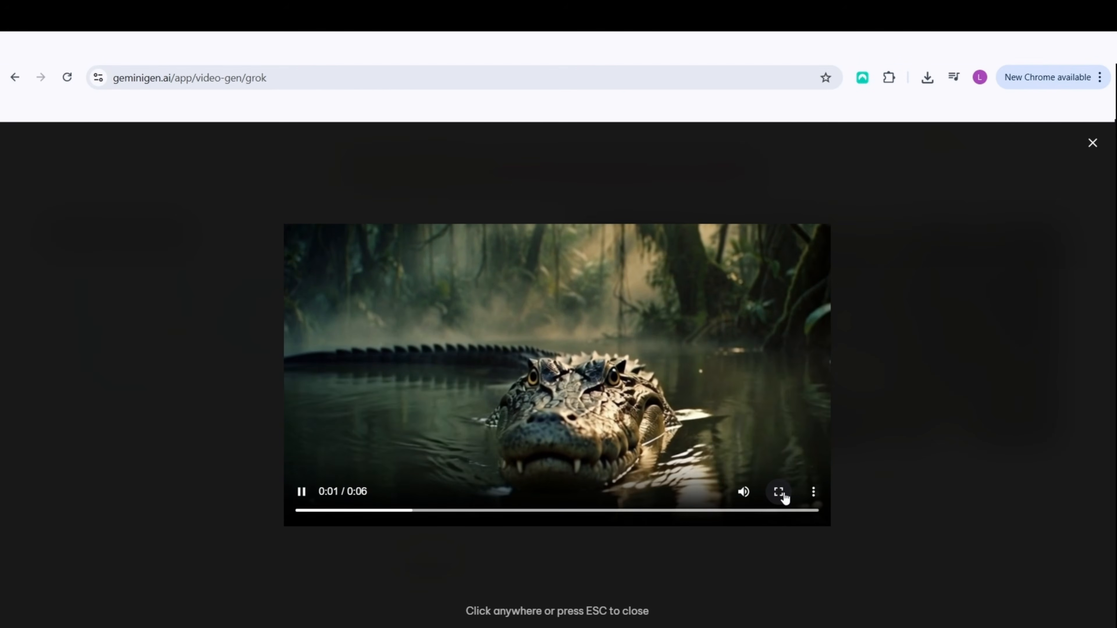
{"action": "left_click", "coordinate": [778, 492]}
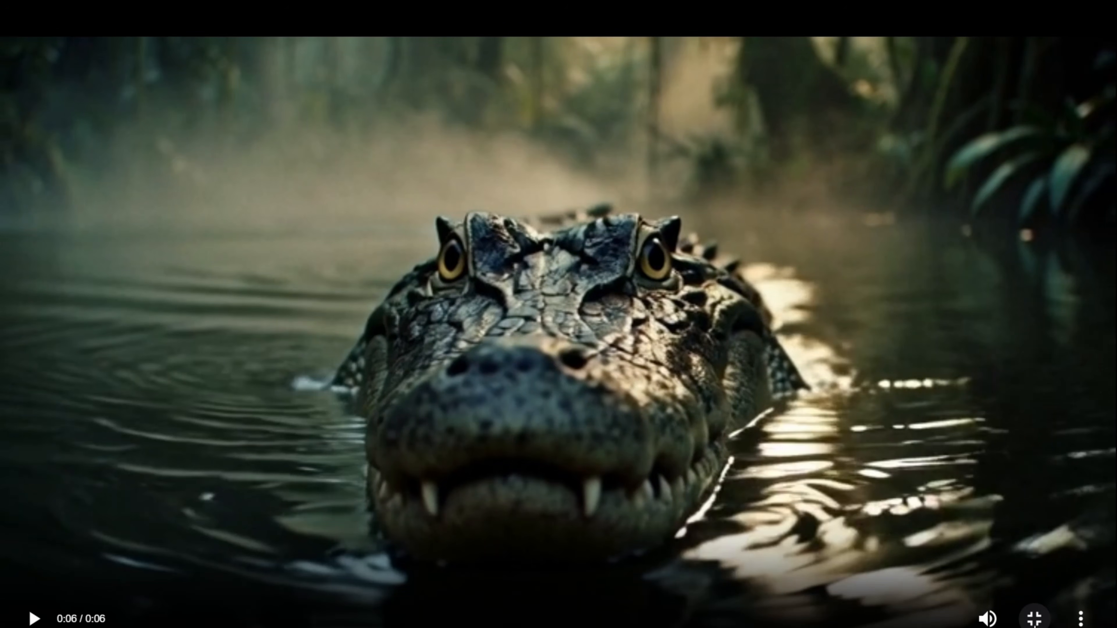
{"action": "left_click", "coordinate": [1035, 619]}
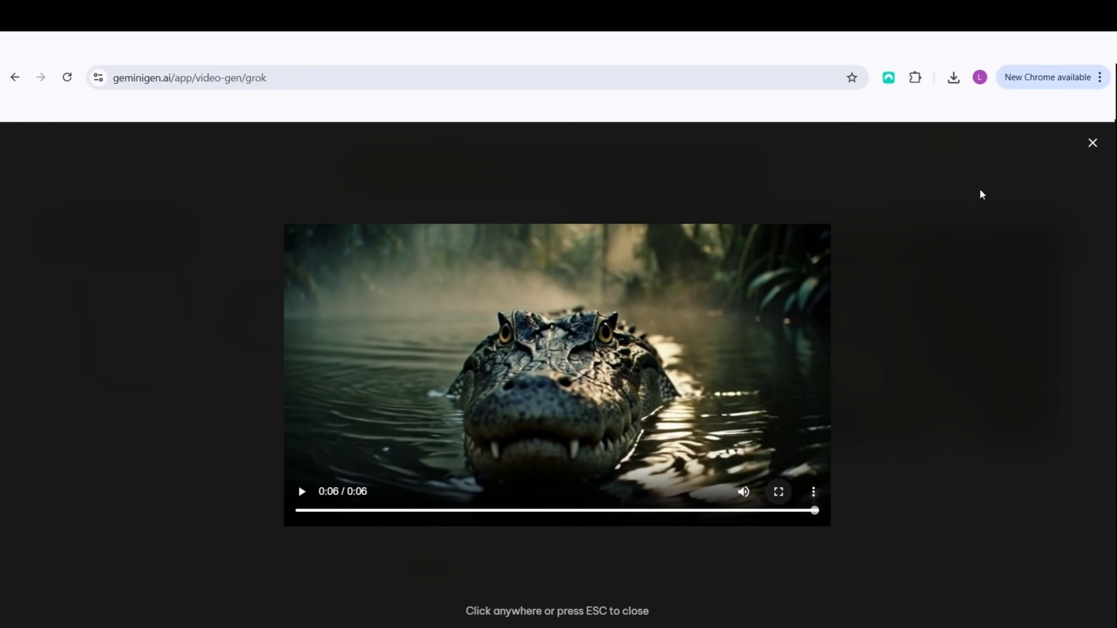
{"action": "left_click", "coordinate": [1093, 143]}
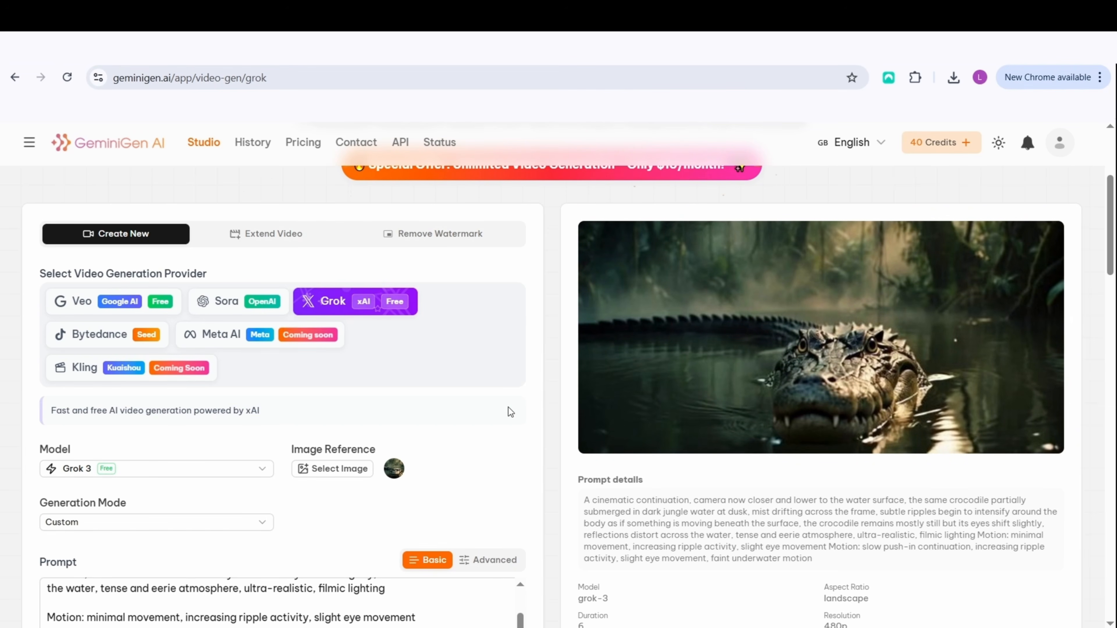
Reopen the Scene 2 video and replay it in full screen to its last frame
{"action": "mouse_move", "coordinate": [1000, 414]}
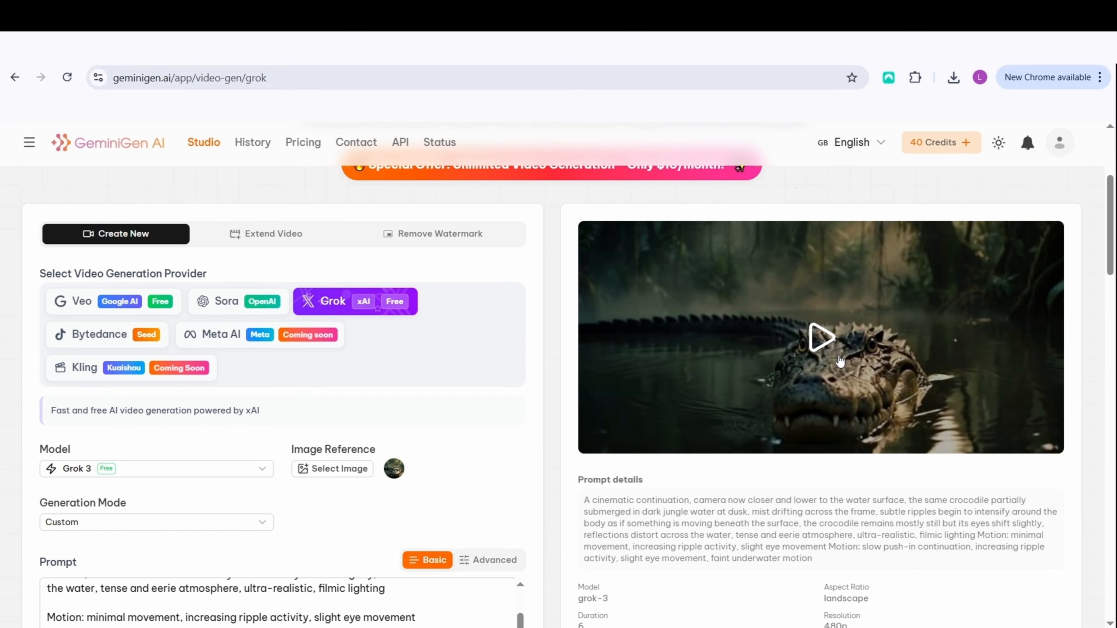
{"action": "left_click", "coordinate": [826, 348]}
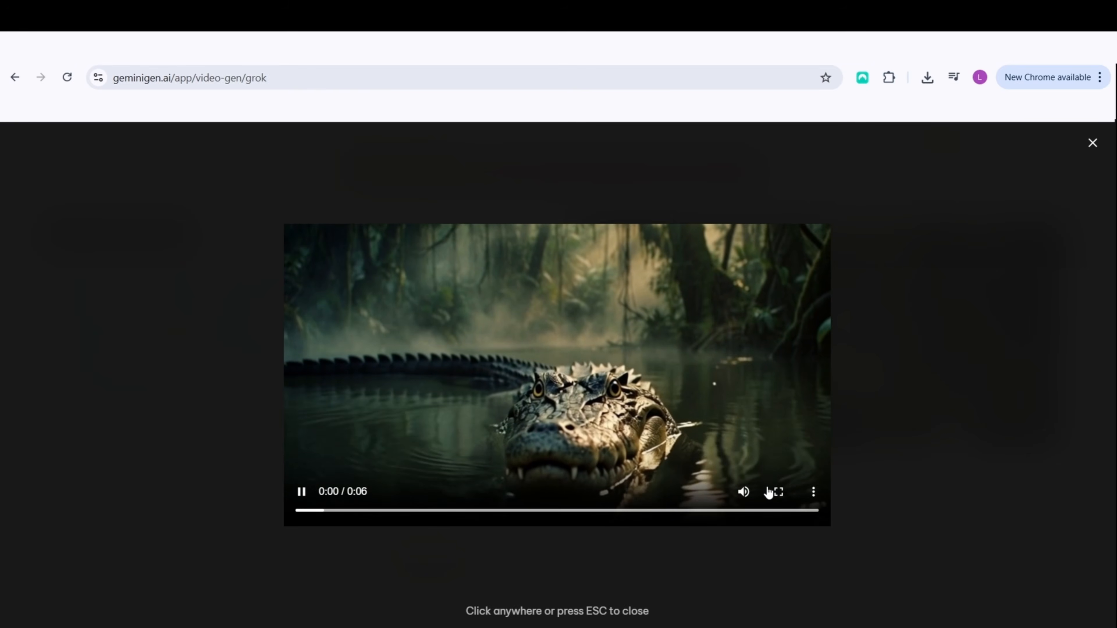
{"action": "left_click", "coordinate": [778, 492]}
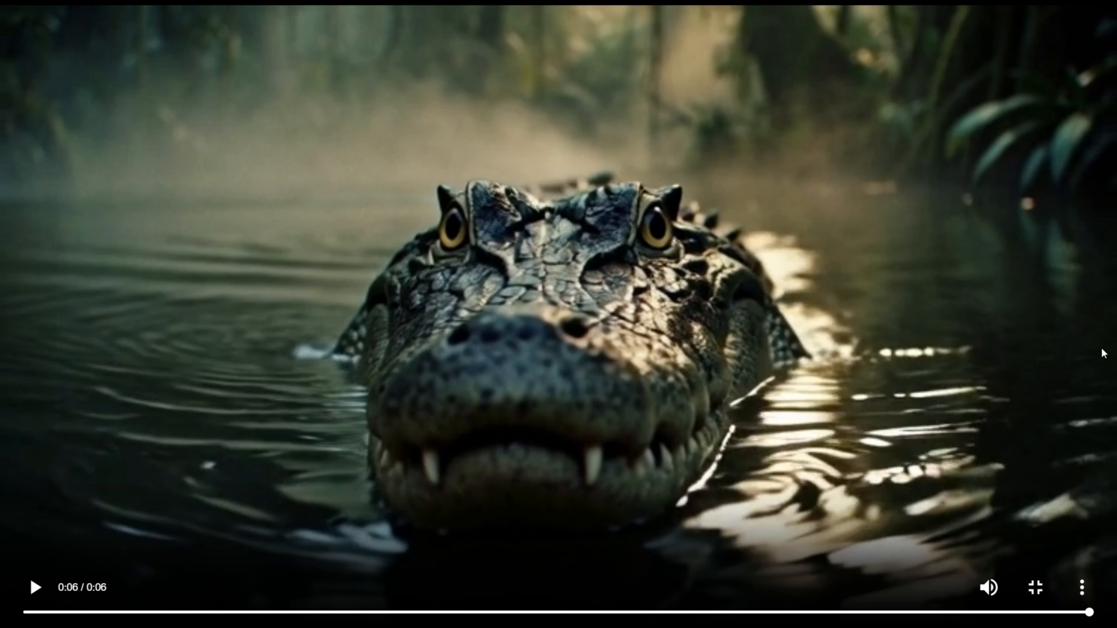
Capture a rectangular screenshot of the Scene 2 video's last frame, leaving out the playback controls, and exit full screen
{"action": "key", "text": "super+shift+s"}
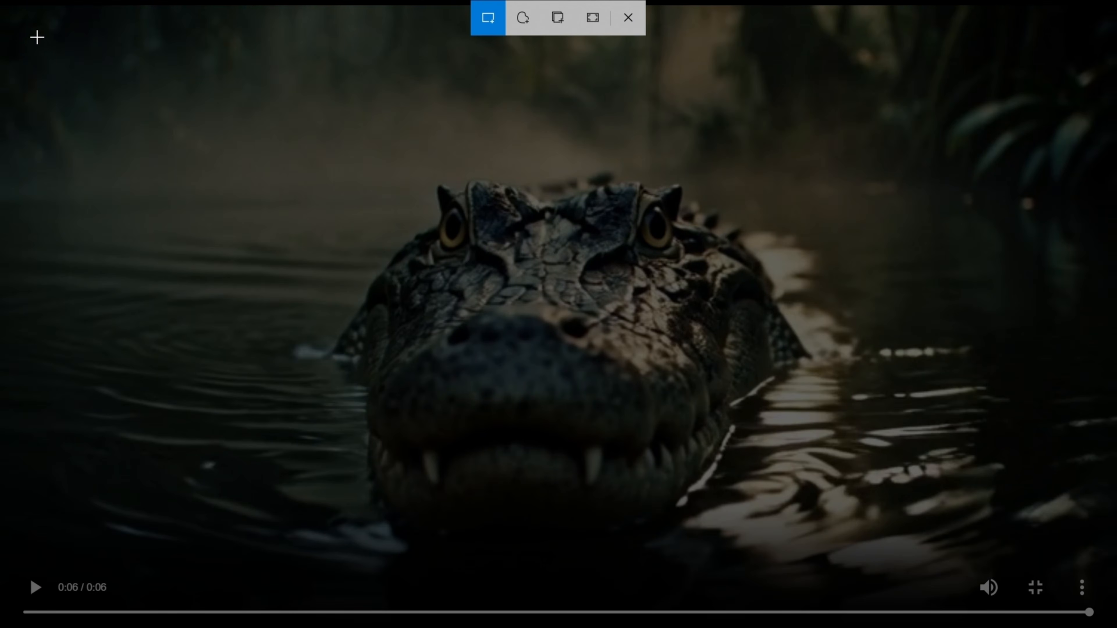
{"action": "mouse_move", "coordinate": [2, 3]}
{"action": "left_mouse_down"}
{"action": "mouse_move", "coordinate": [711, 150]}
{"action": "mouse_move", "coordinate": [1043, 252]}
{"action": "mouse_move", "coordinate": [1113, 498]}
{"action": "mouse_move", "coordinate": [1115, 580]}
{"action": "left_mouse_up"}
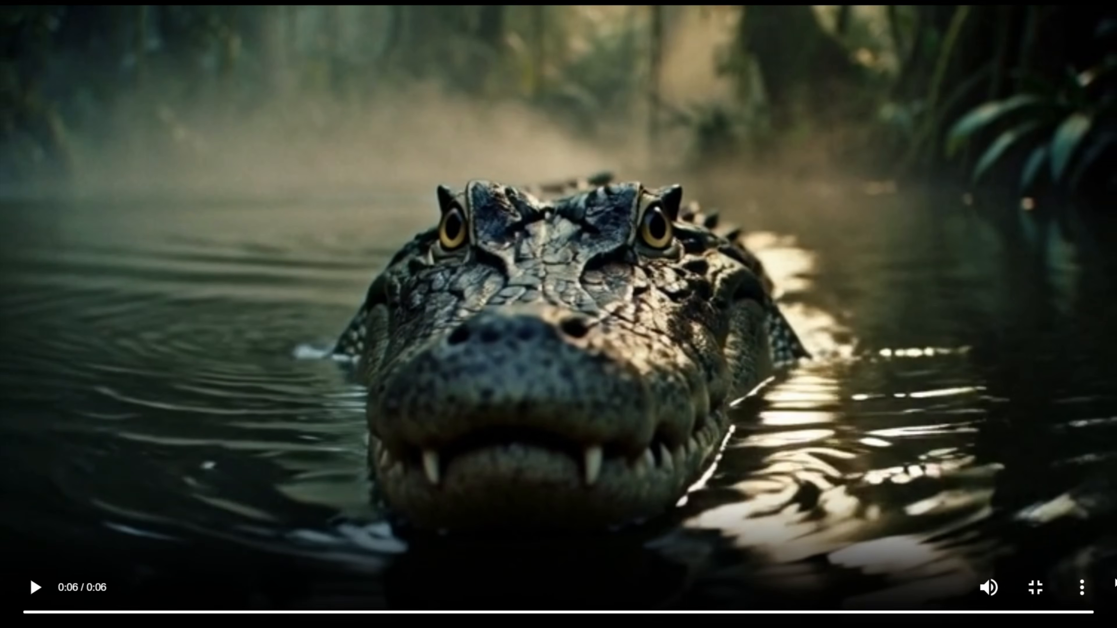
{"action": "key", "text": "Escape"}
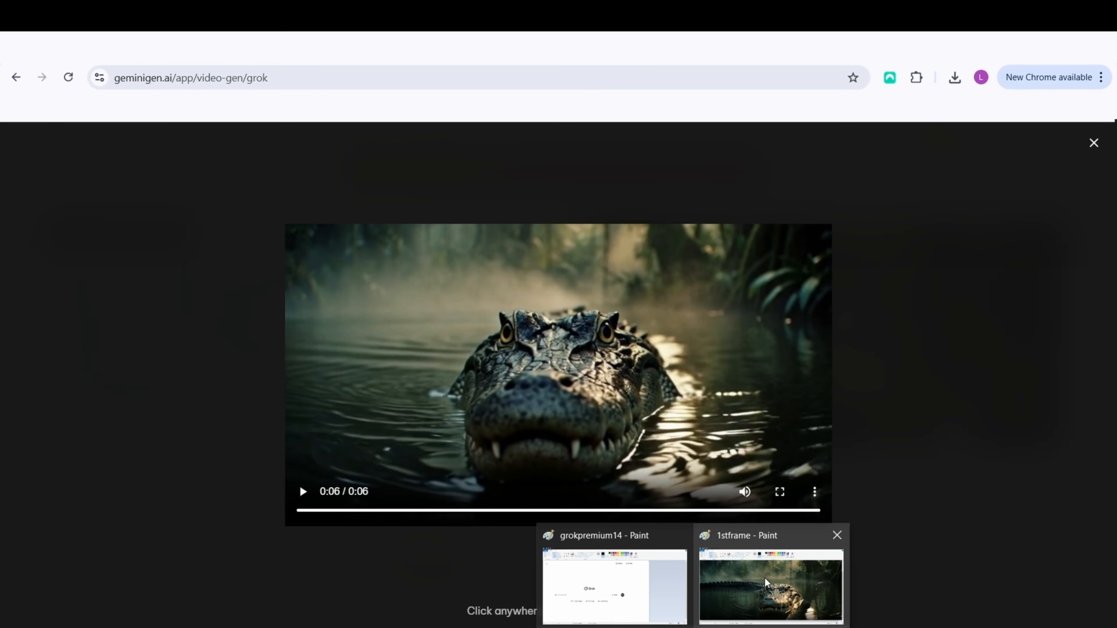
Switch to Paint, save the captured frame as a PNG named 2ndframe in Downloads, and close Paint
{"action": "left_click", "coordinate": [764, 578]}
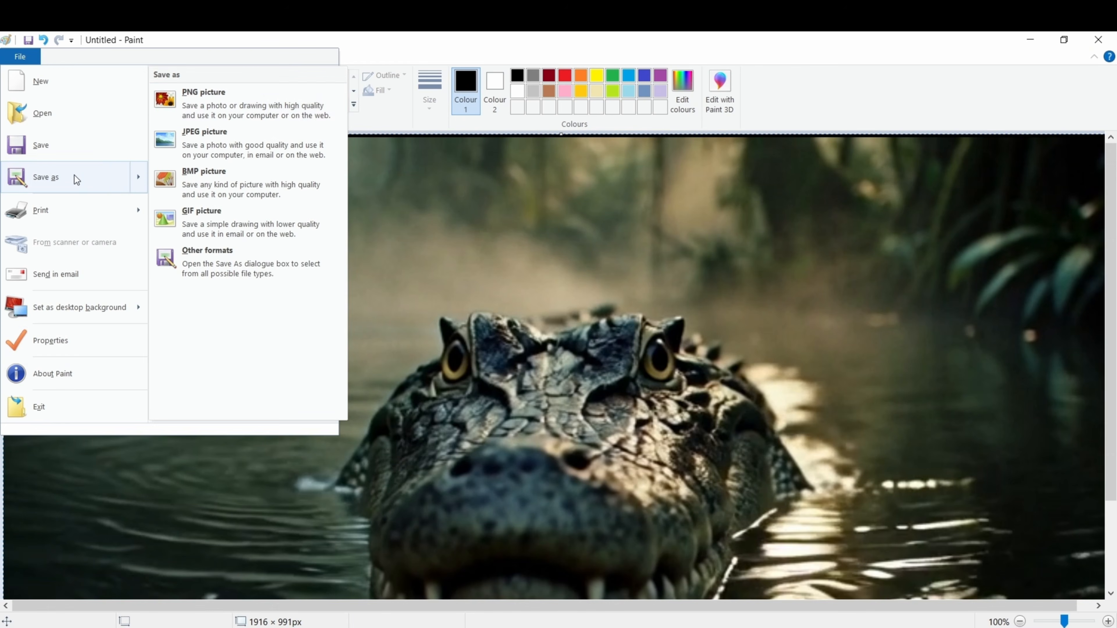
{"action": "left_click", "coordinate": [210, 108]}
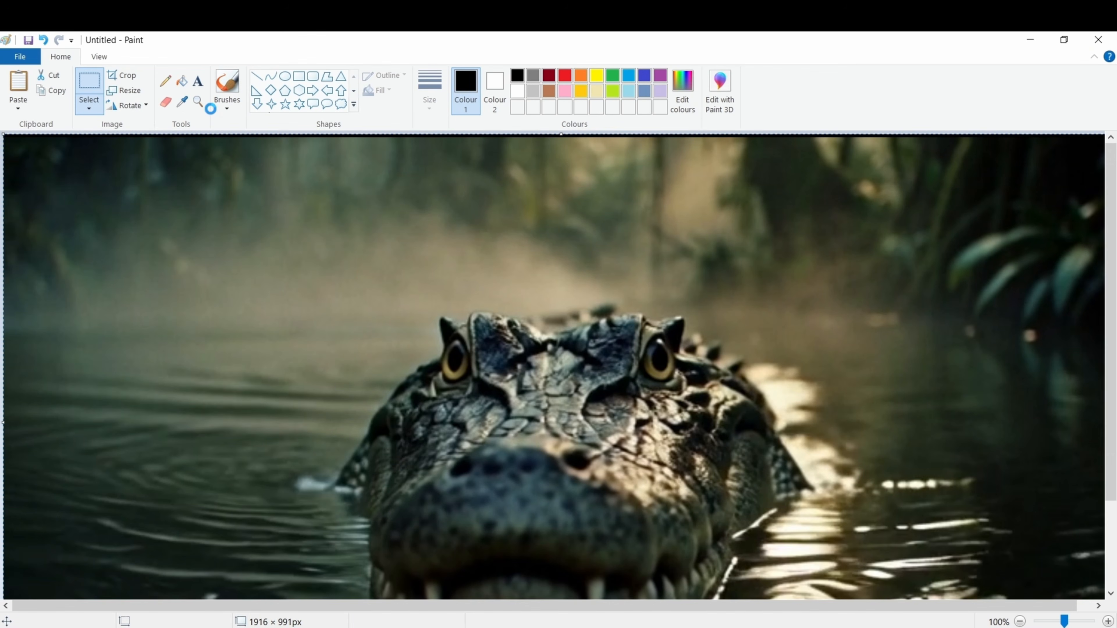
{"action": "left_click", "coordinate": [533, 257]}
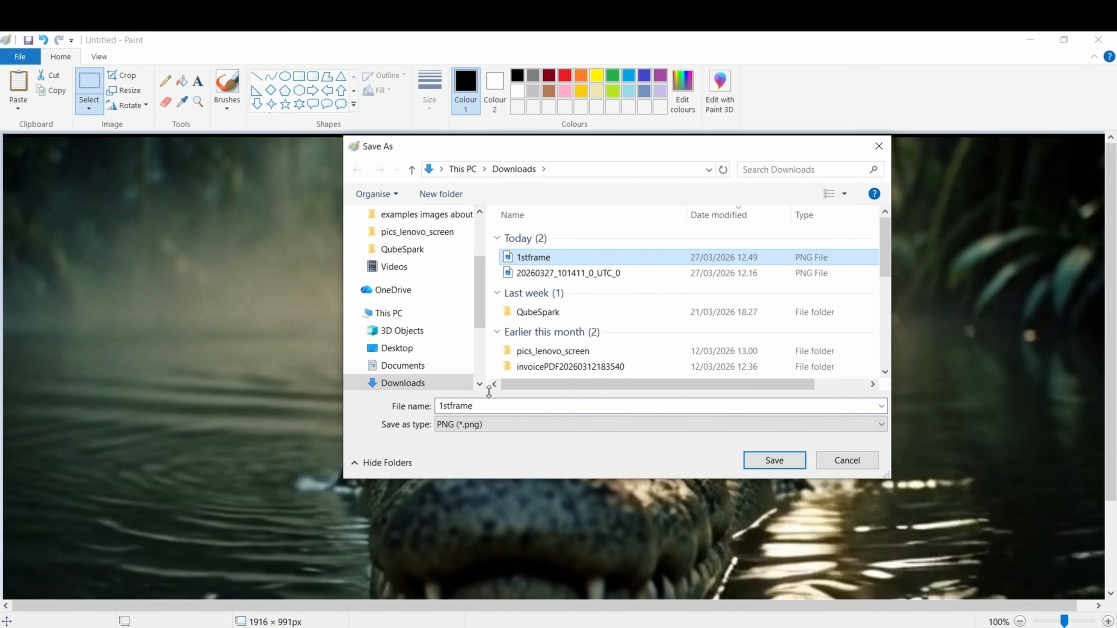
{"action": "double_click", "coordinate": [446, 405]}
{"action": "left_click", "coordinate": [447, 405]}
{"action": "key", "text": "BackSpace"}
{"action": "key", "text": "BackSpace"}
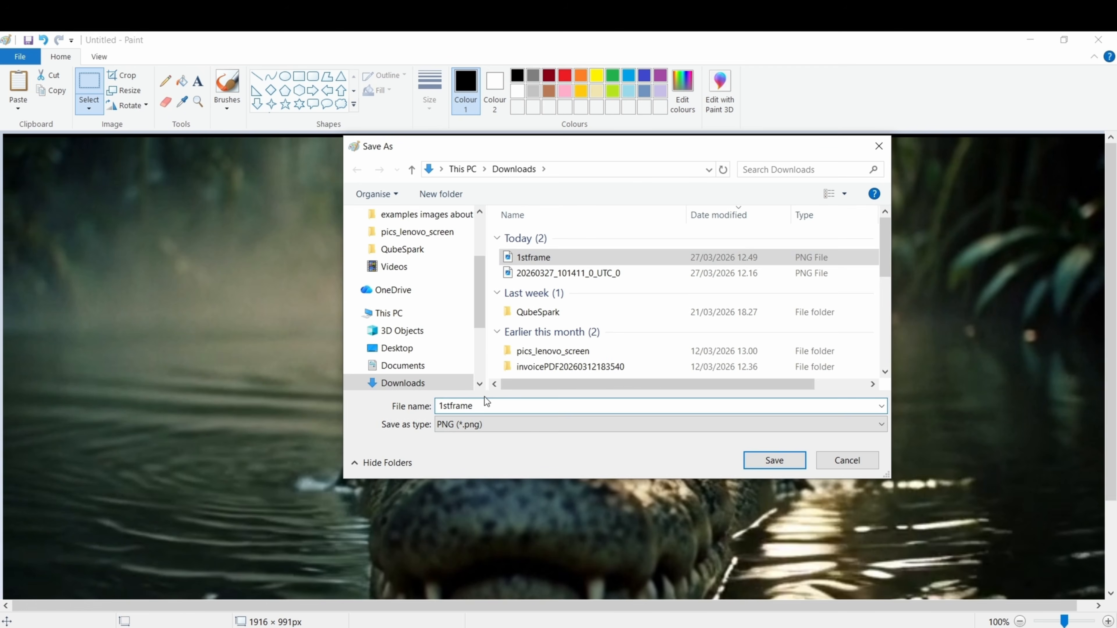
{"action": "type", "text": "2n"}
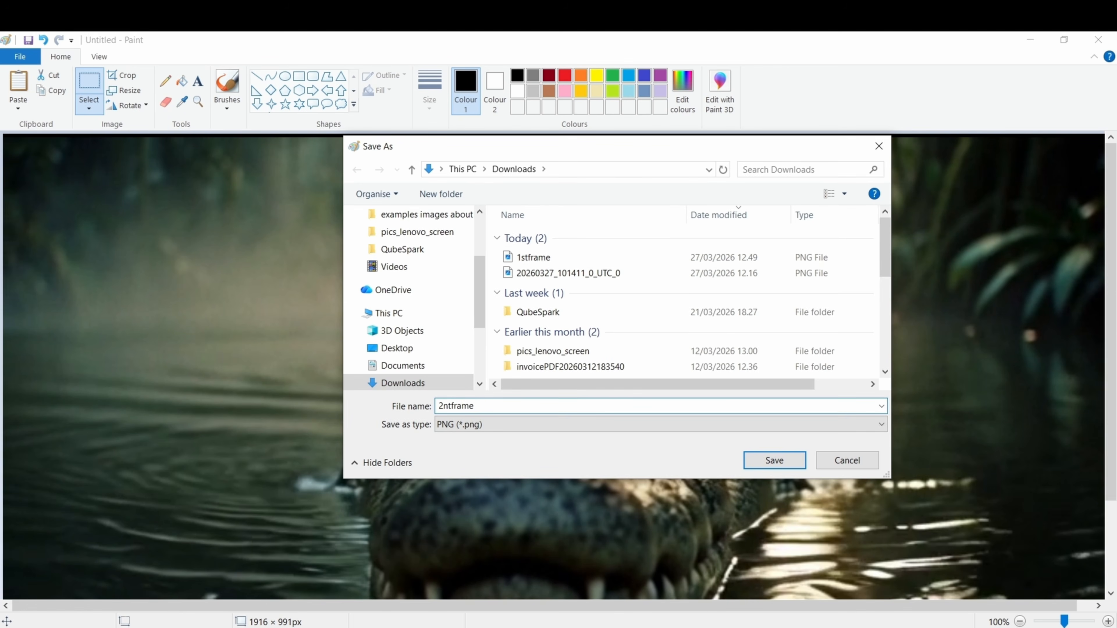
{"action": "key", "text": "Delete"}
{"action": "type", "text": "d"}
{"action": "left_click", "coordinate": [774, 460]}
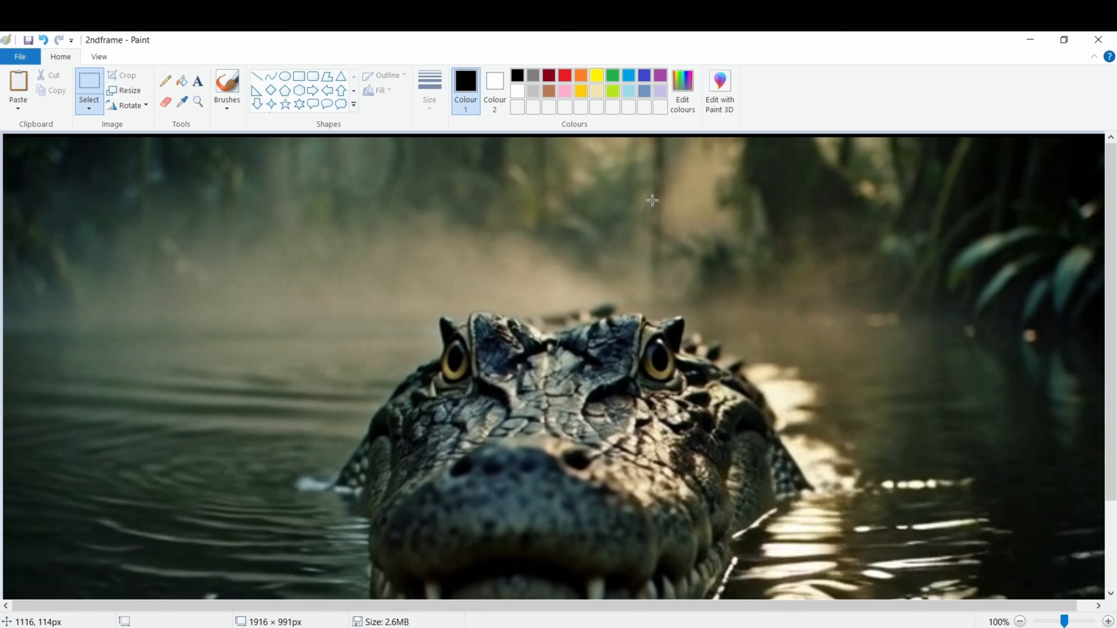
{"action": "left_click", "coordinate": [1098, 39]}
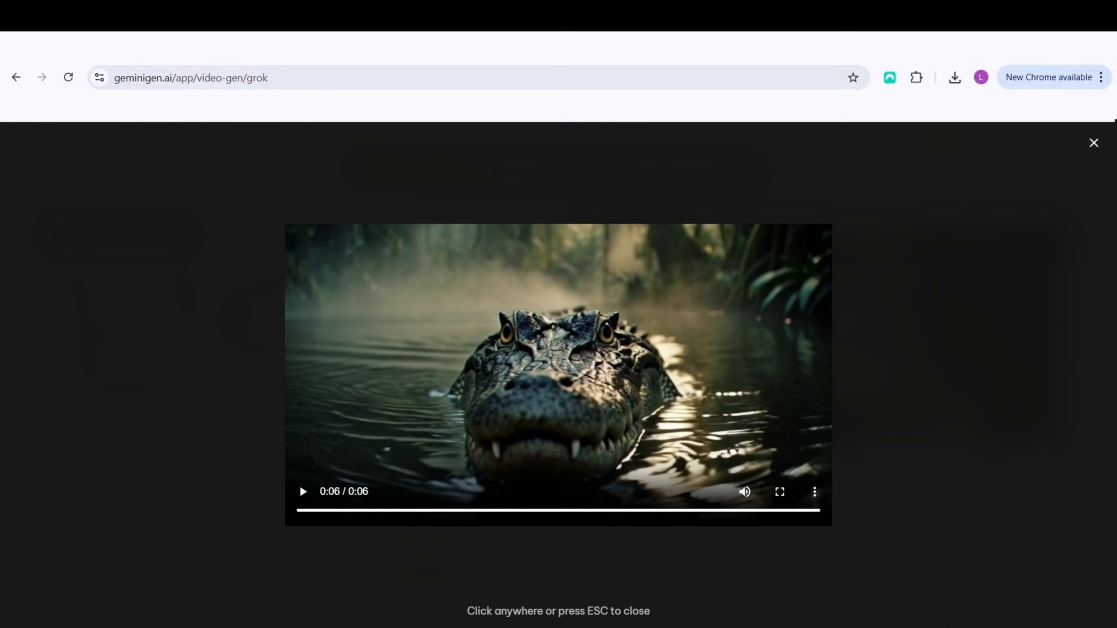
Close the video player in GeminiGen AI and clear the whole previous prompt from the Grok video form
{"action": "left_click", "coordinate": [15, 77]}
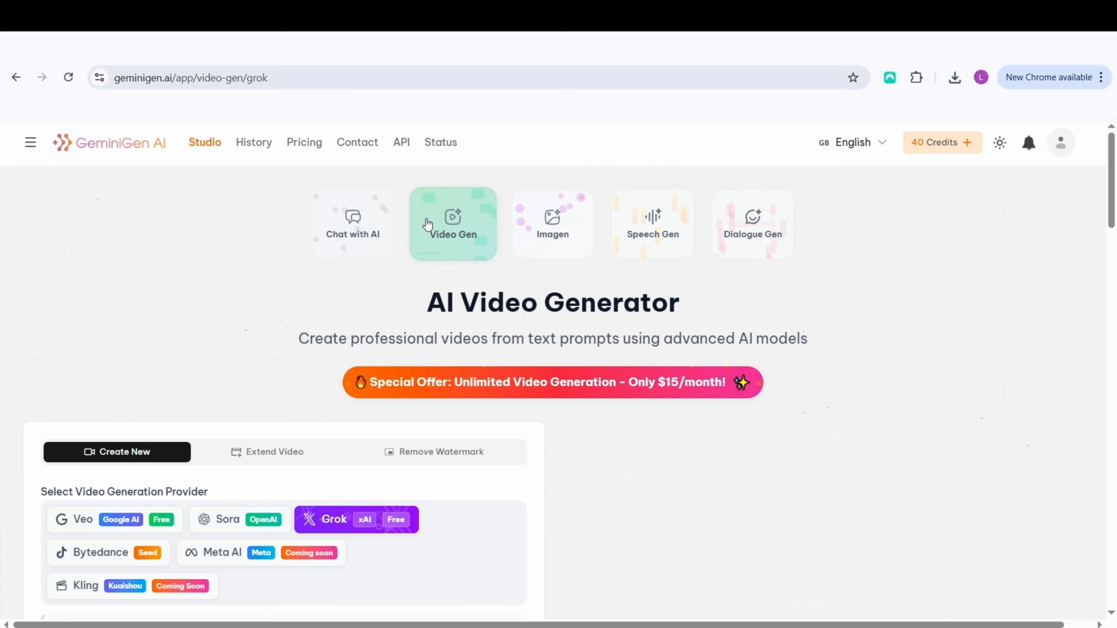
{"action": "scroll", "coordinate": [229, 282], "scroll_direction": "down", "scroll_amount": 6}
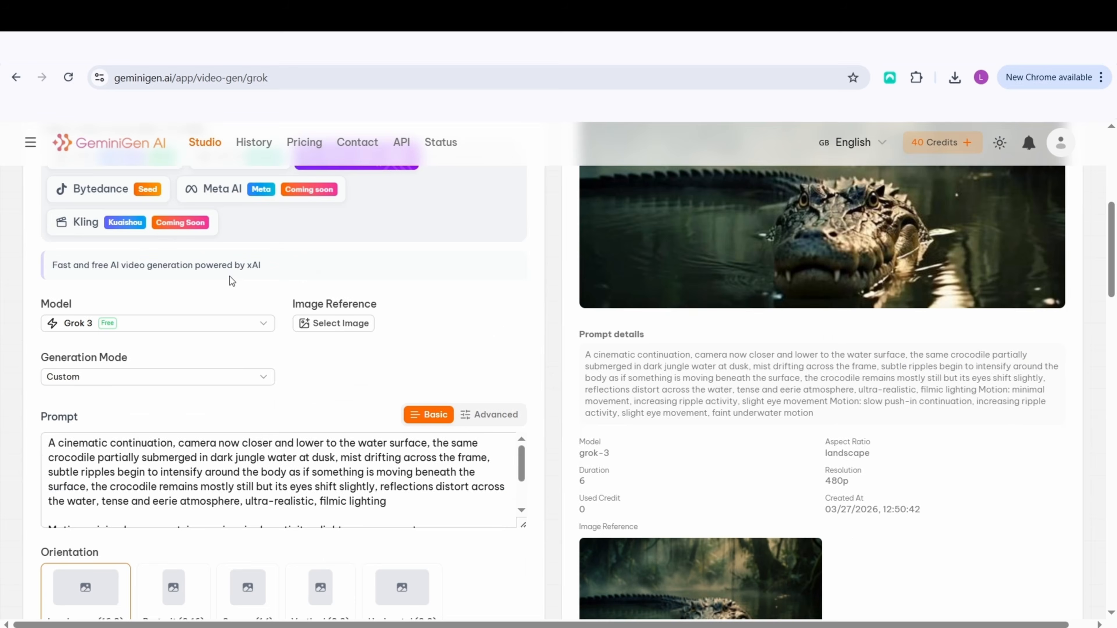
{"action": "scroll", "coordinate": [229, 276], "scroll_direction": "down", "scroll_amount": 2}
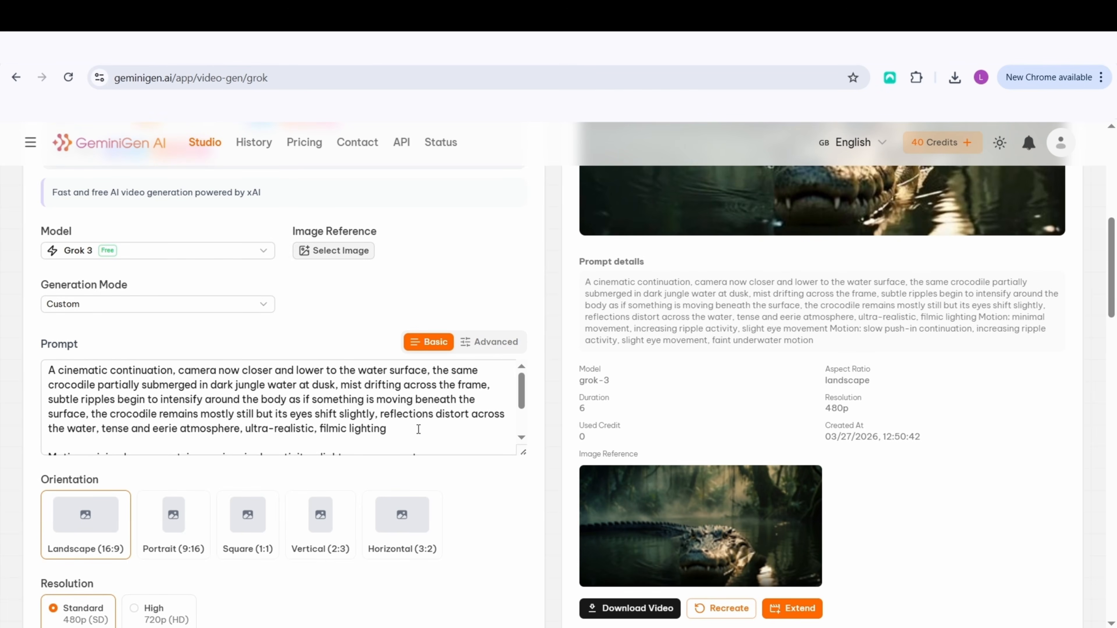
{"action": "left_click_drag", "start_coordinate": [50, 369], "coordinate": [463, 479]}
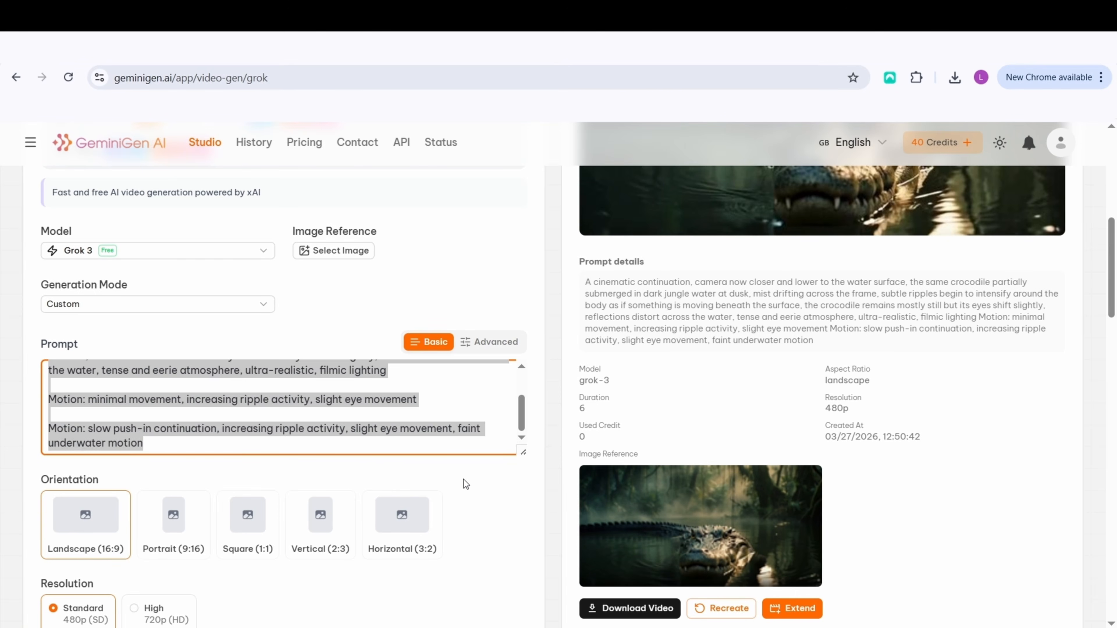
{"action": "key", "text": "BackSpace"}
Add the 2ndframe picture from the Downloads folder as the image reference for the Grok video
{"action": "scroll", "coordinate": [327, 376], "scroll_direction": "up", "scroll_amount": 2}
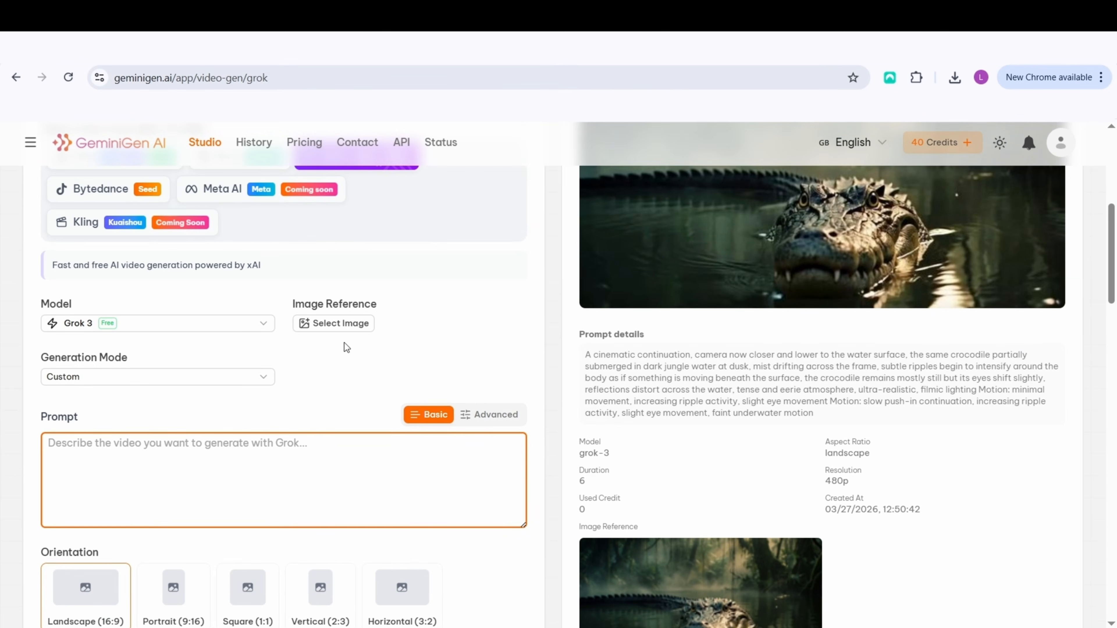
{"action": "left_click", "coordinate": [342, 324]}
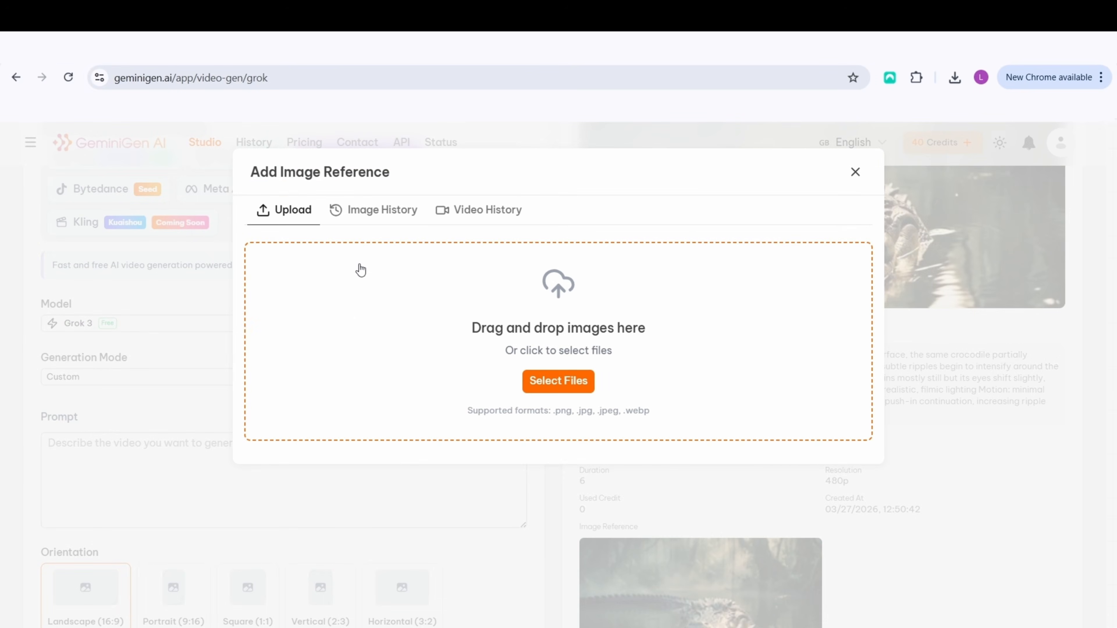
{"action": "mouse_move", "coordinate": [358, 625]}
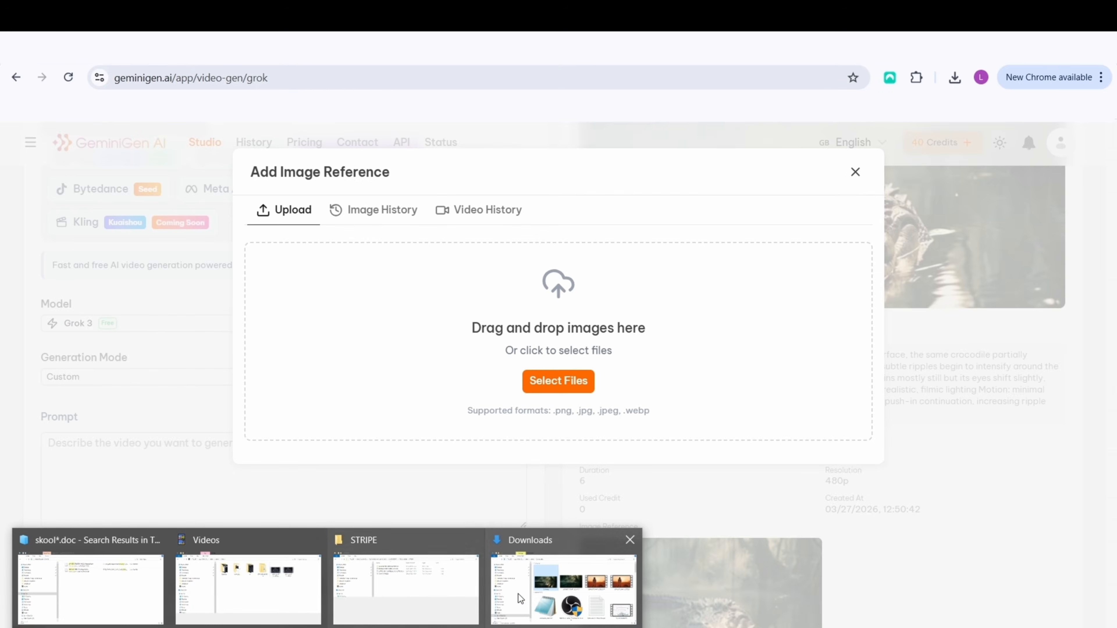
{"action": "left_click", "coordinate": [557, 590]}
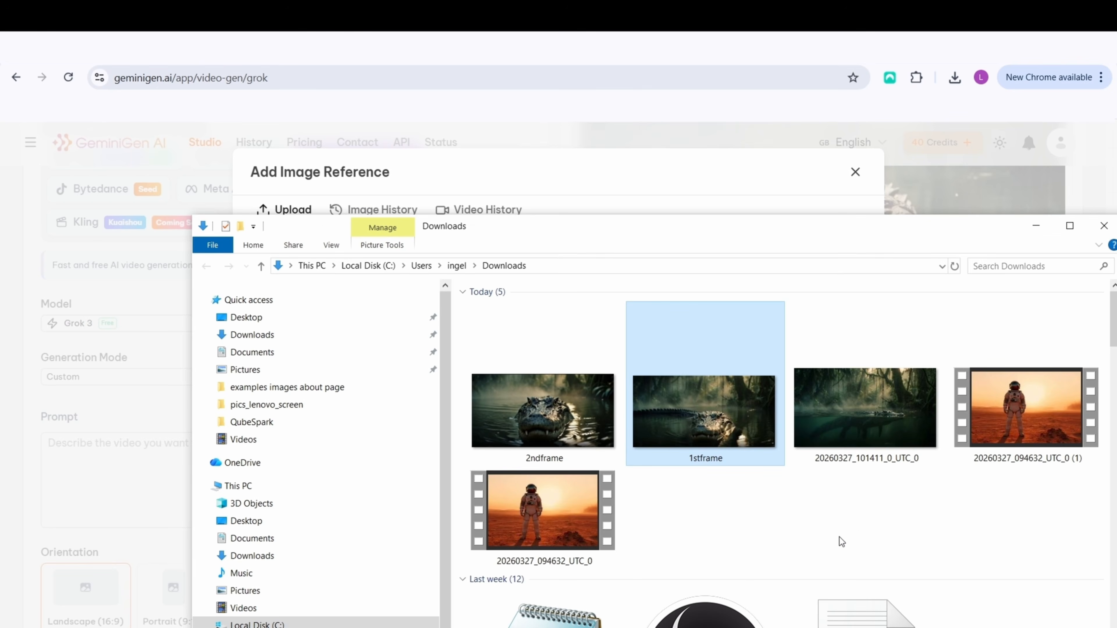
{"action": "left_click", "coordinate": [585, 421]}
{"action": "left_click_drag", "start_coordinate": [544, 233], "coordinate": [946, 372]}
{"action": "left_click_drag", "start_coordinate": [470, 354], "coordinate": [395, 338]}
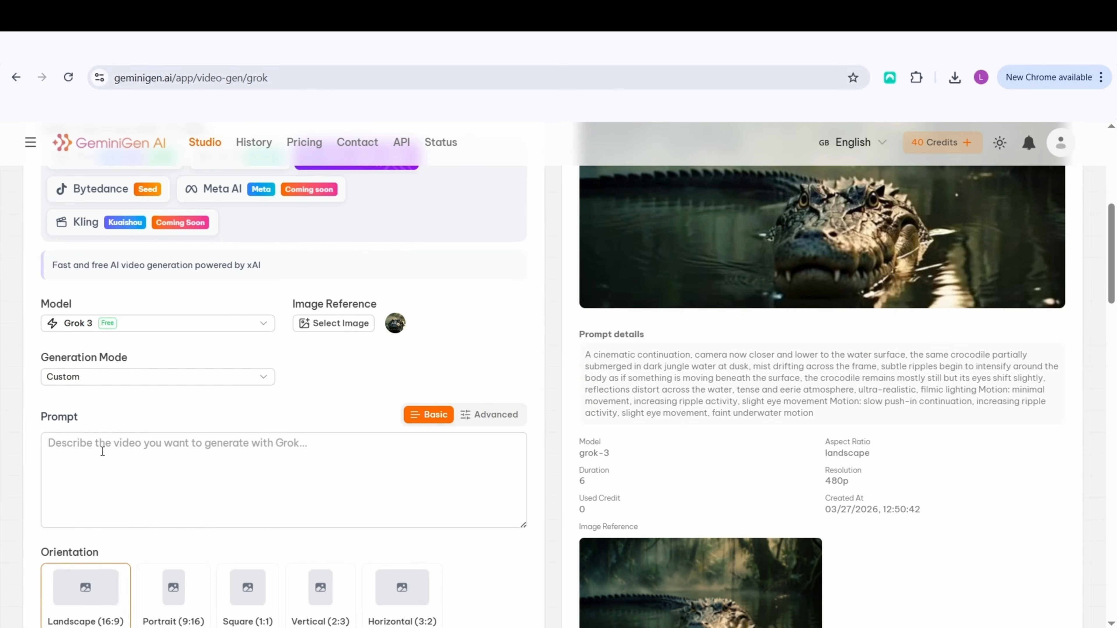
Switch to ChatGPT and copy the Step 3 prompt meant for the last frame of the second video
{"action": "left_click", "coordinate": [92, 446]}
{"action": "key", "text": "alt+Tab"}
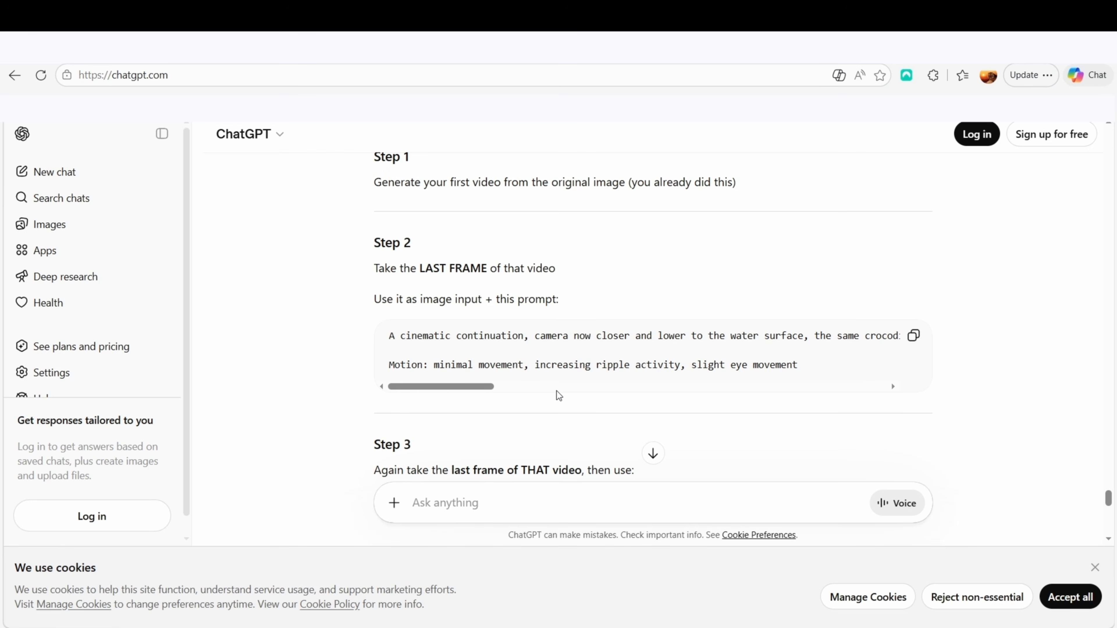
{"action": "scroll", "coordinate": [552, 391], "scroll_direction": "down", "scroll_amount": 5}
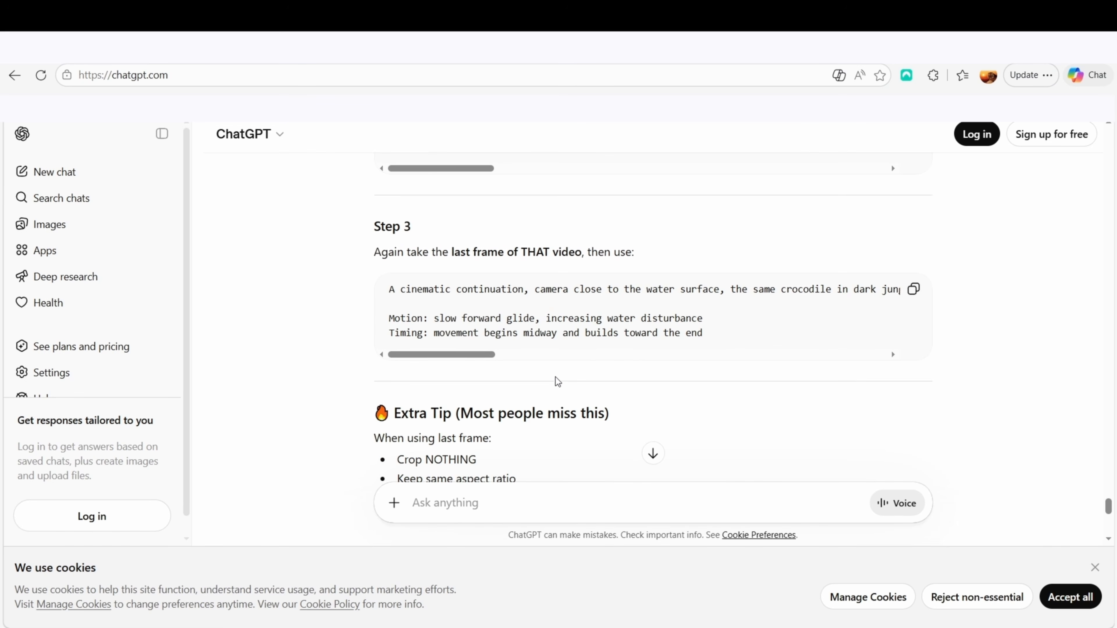
{"action": "scroll", "coordinate": [612, 340], "scroll_direction": "up", "scroll_amount": 2}
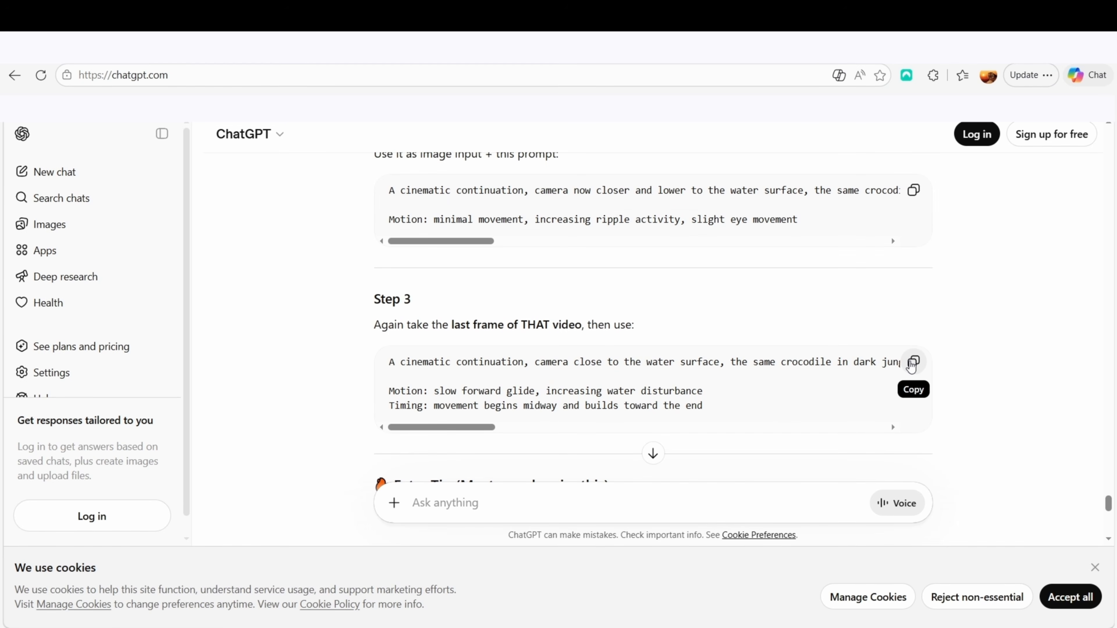
{"action": "left_click", "coordinate": [912, 364]}
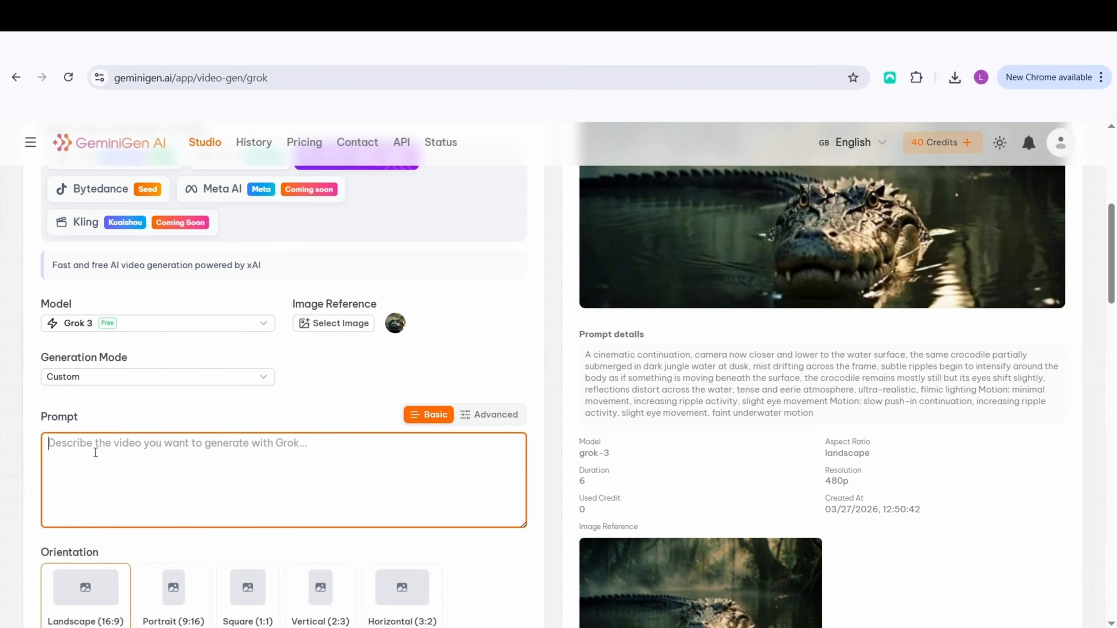
Paste the Step 3 prompt into the Grok form, check the reference image, and generate the video in landscape 16:9, 480p, 6 seconds
{"action": "key", "text": "ctrl+v"}
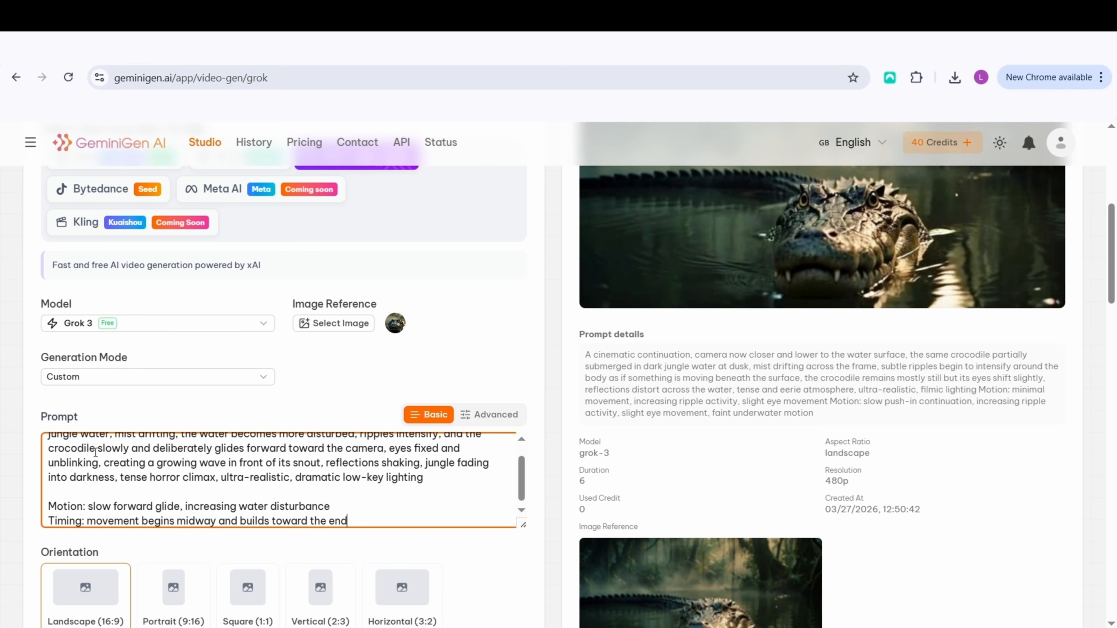
{"action": "scroll", "coordinate": [156, 459], "scroll_direction": "up", "scroll_amount": 2}
{"action": "scroll", "coordinate": [174, 470], "scroll_direction": "up", "scroll_amount": 1}
{"action": "scroll", "coordinate": [178, 458], "scroll_direction": "down", "scroll_amount": 5}
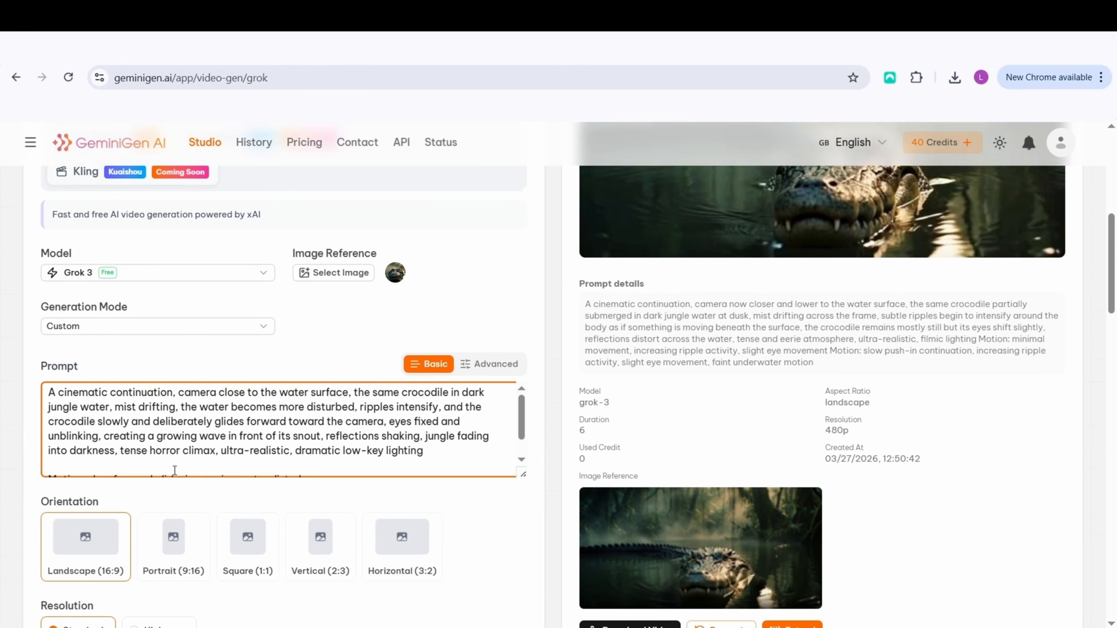
{"action": "scroll", "coordinate": [170, 435], "scroll_direction": "down", "scroll_amount": 3}
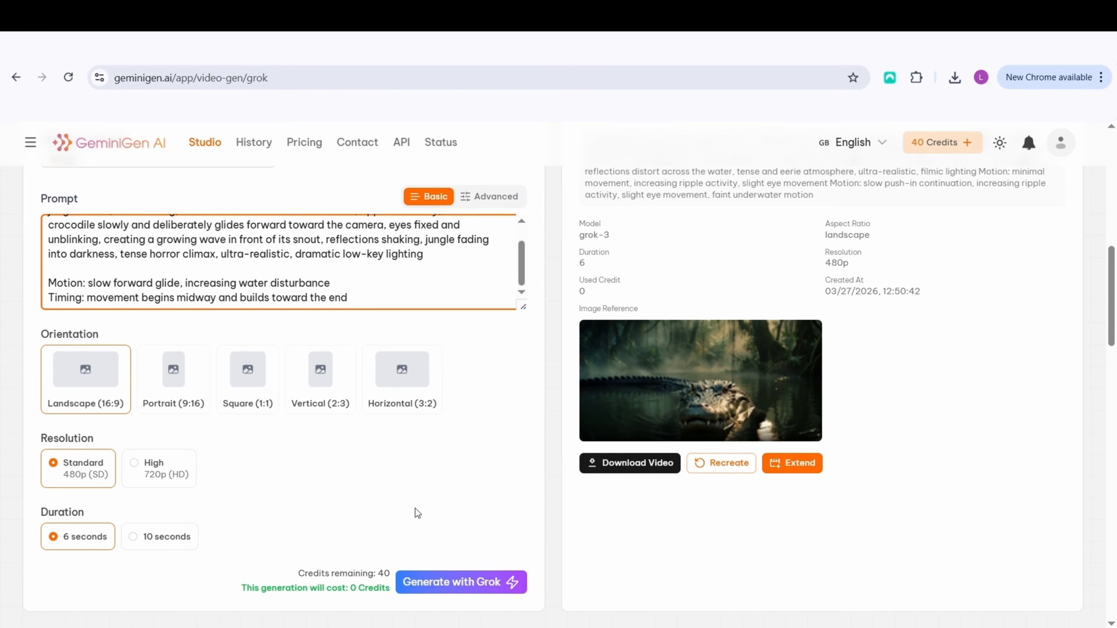
{"action": "scroll", "coordinate": [416, 509], "scroll_direction": "up", "scroll_amount": 6}
{"action": "mouse_move", "coordinate": [397, 398]}
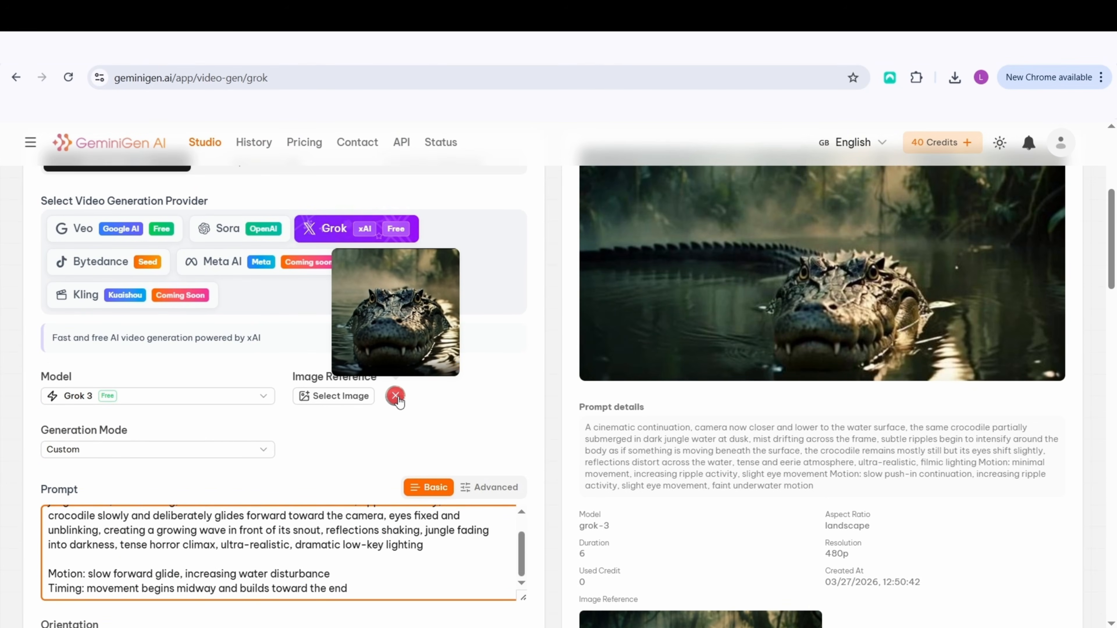
{"action": "scroll", "coordinate": [278, 488], "scroll_direction": "down", "scroll_amount": 5}
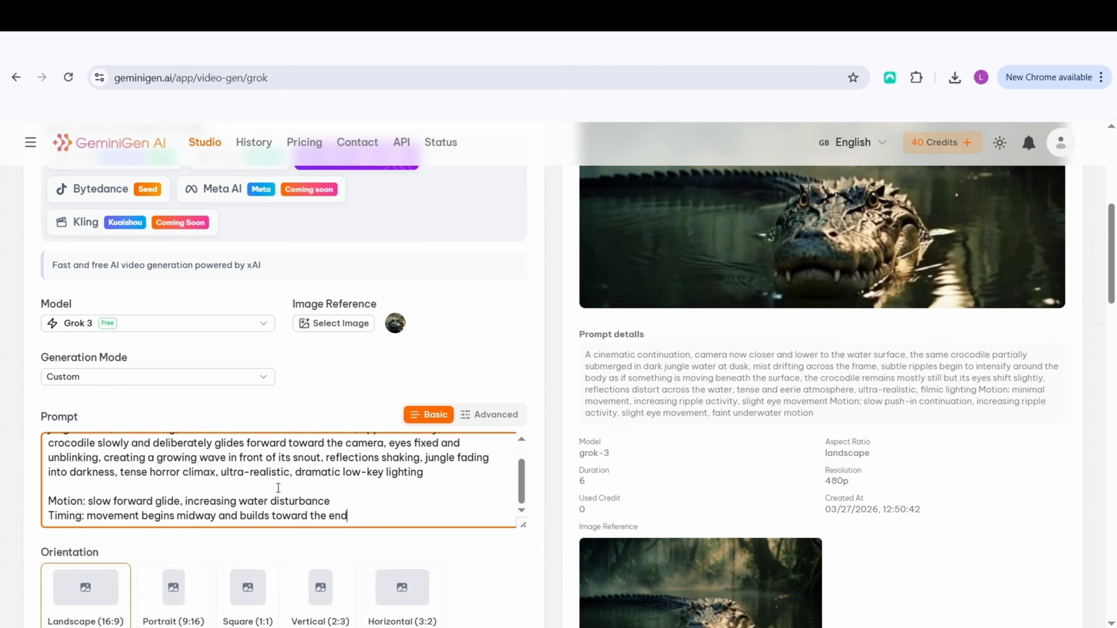
{"action": "scroll", "coordinate": [277, 487], "scroll_direction": "down", "scroll_amount": 2}
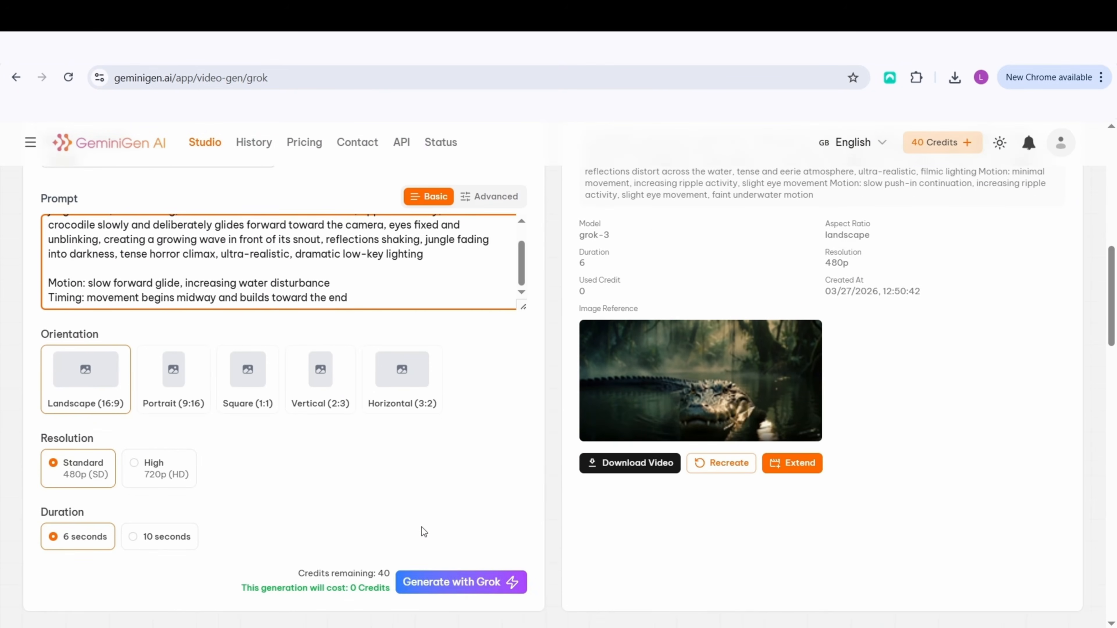
{"action": "left_click", "coordinate": [472, 588]}
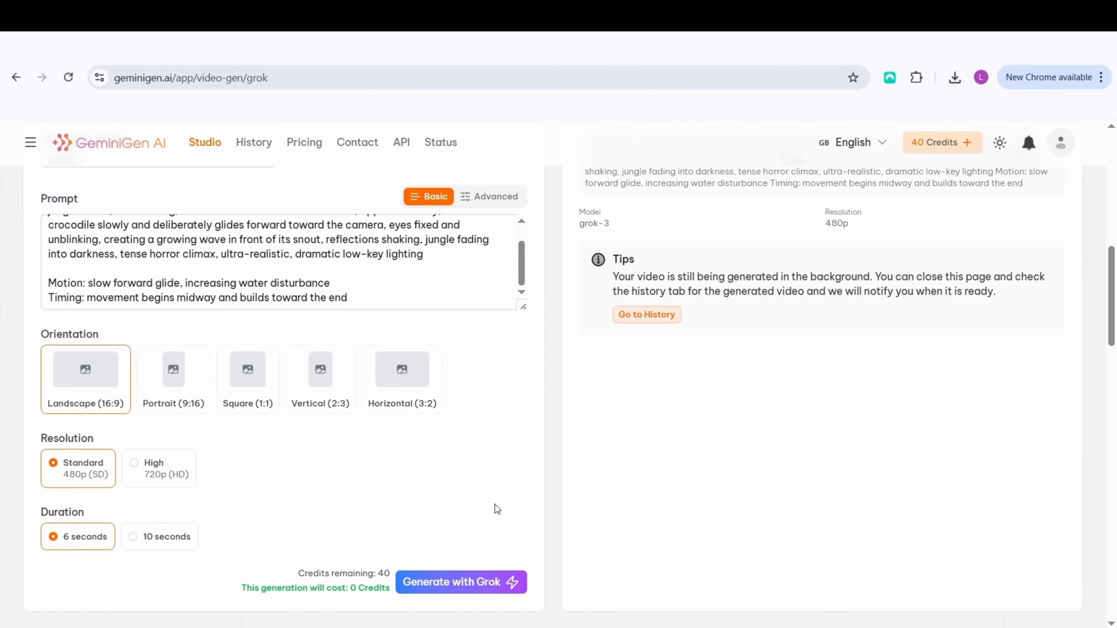
Check the generation progress and play the finished Scene 3 video in full screen to its end
{"action": "scroll", "coordinate": [865, 534], "scroll_direction": "up", "scroll_amount": 3}
{"action": "scroll", "coordinate": [866, 534], "scroll_direction": "up", "scroll_amount": 8}
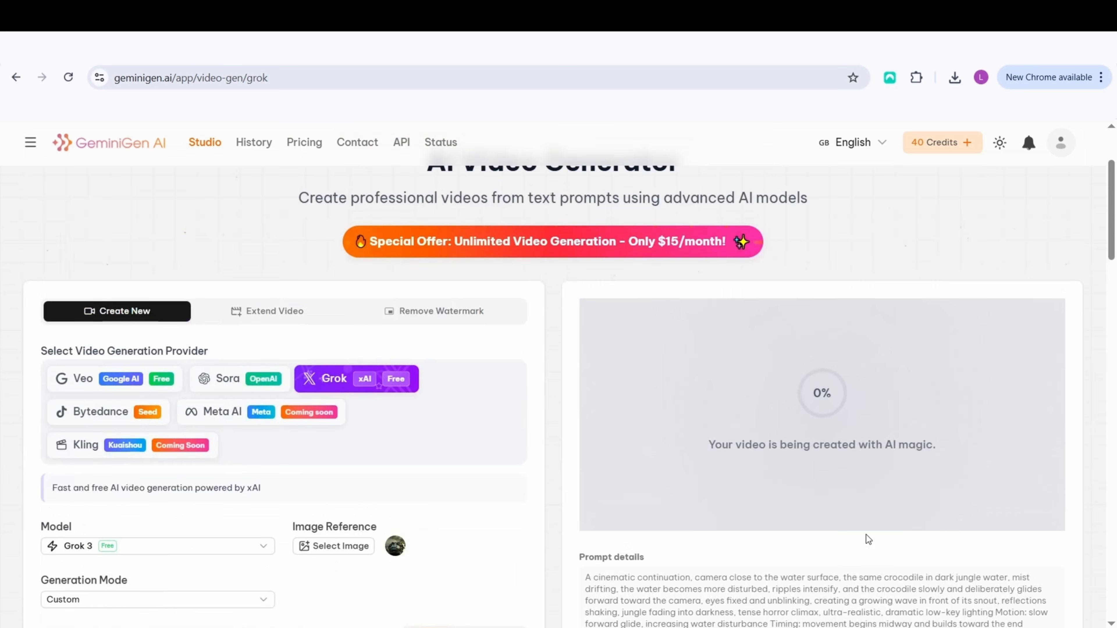
{"action": "scroll", "coordinate": [865, 535], "scroll_direction": "down", "scroll_amount": 2}
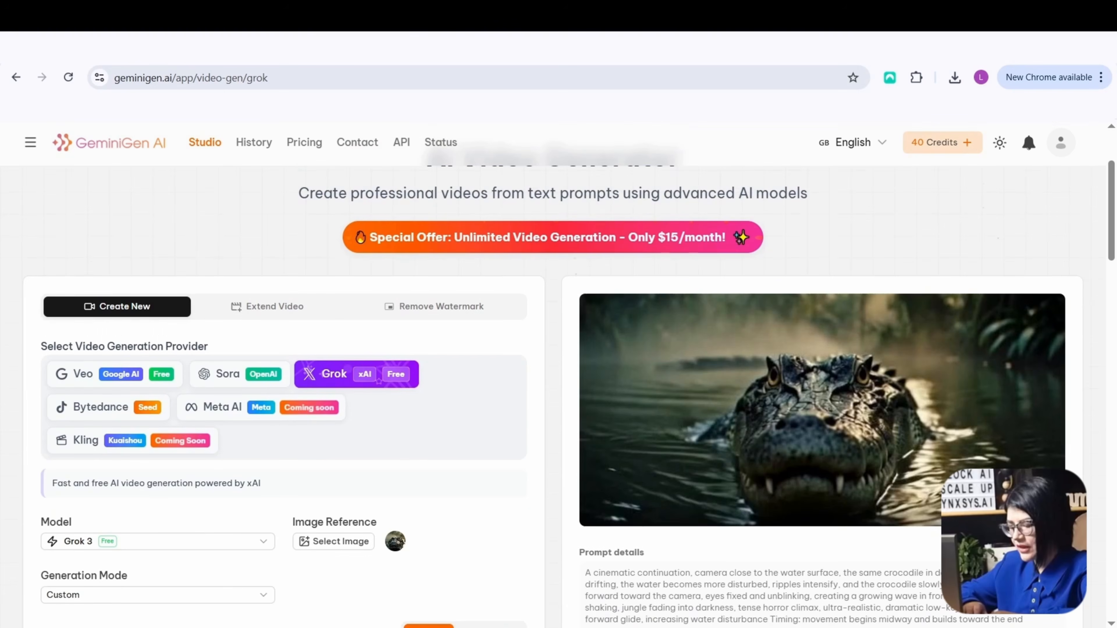
{"action": "mouse_move", "coordinate": [959, 463]}
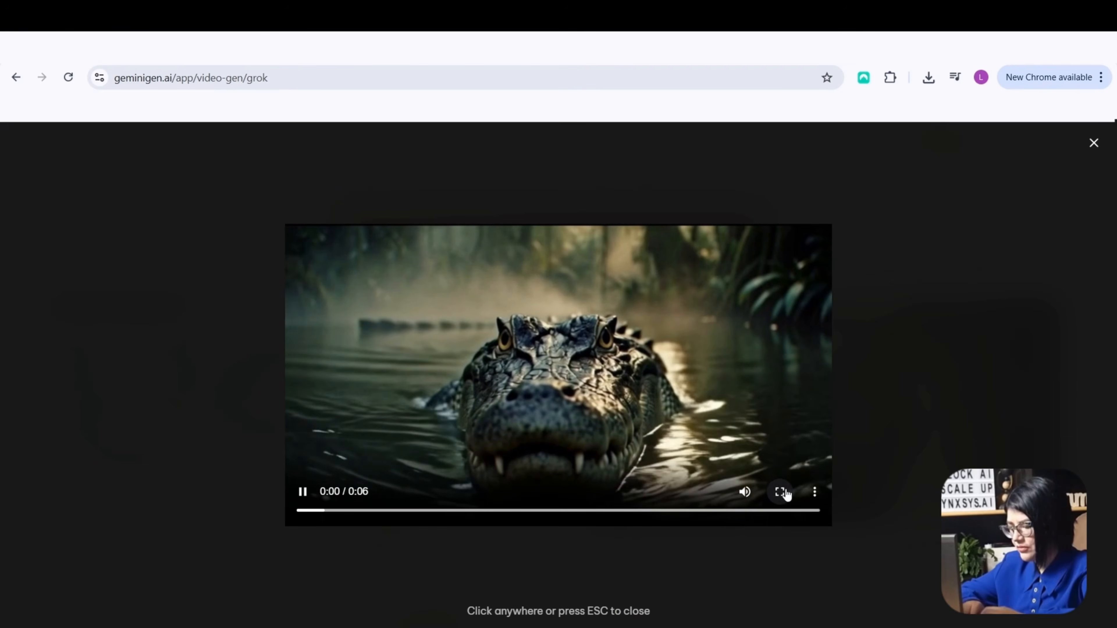
{"action": "left_click", "coordinate": [781, 492]}
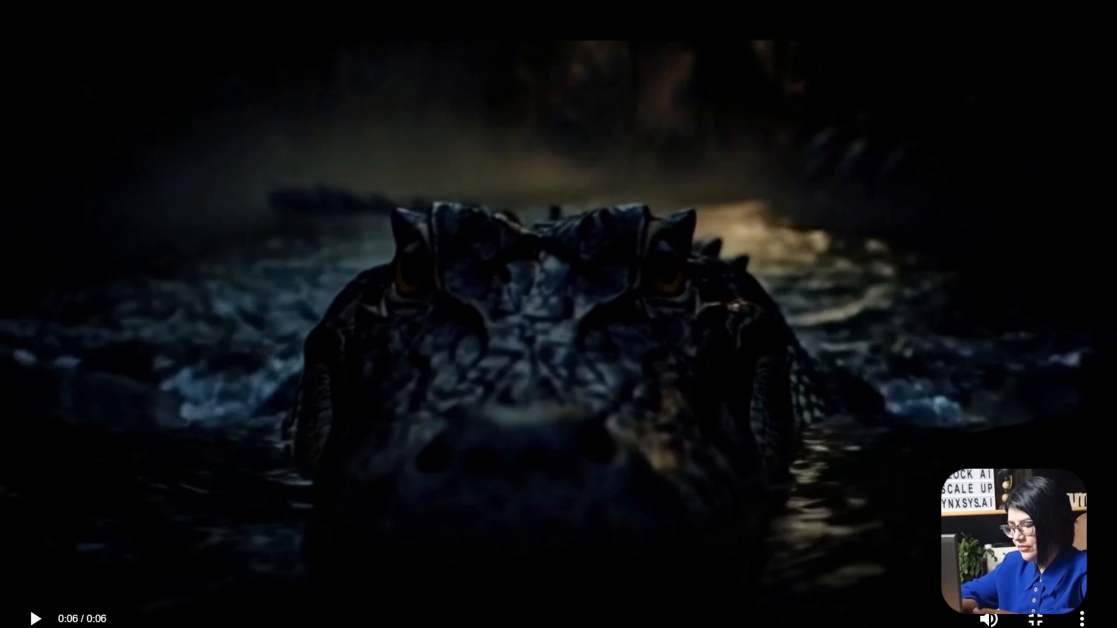
{"action": "key", "text": "Escape"}
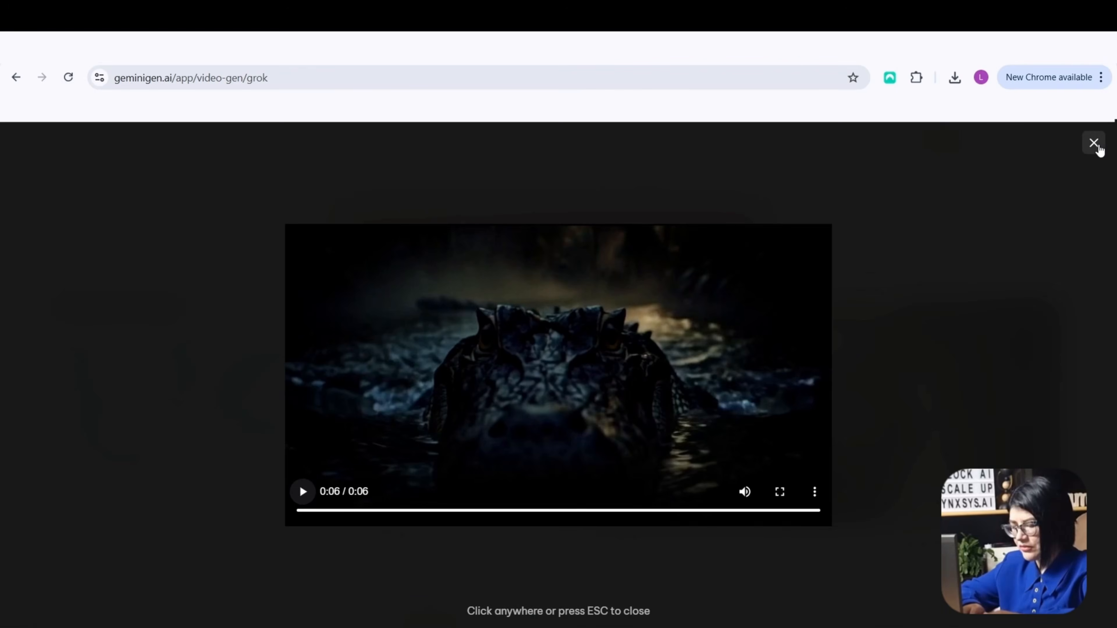
Close the full-screen Scene 3 video and examine its prompt details, reference image and download options on the Grok page
{"action": "left_click", "coordinate": [1095, 144]}
{"action": "scroll", "coordinate": [329, 466], "scroll_direction": "down", "scroll_amount": 5}
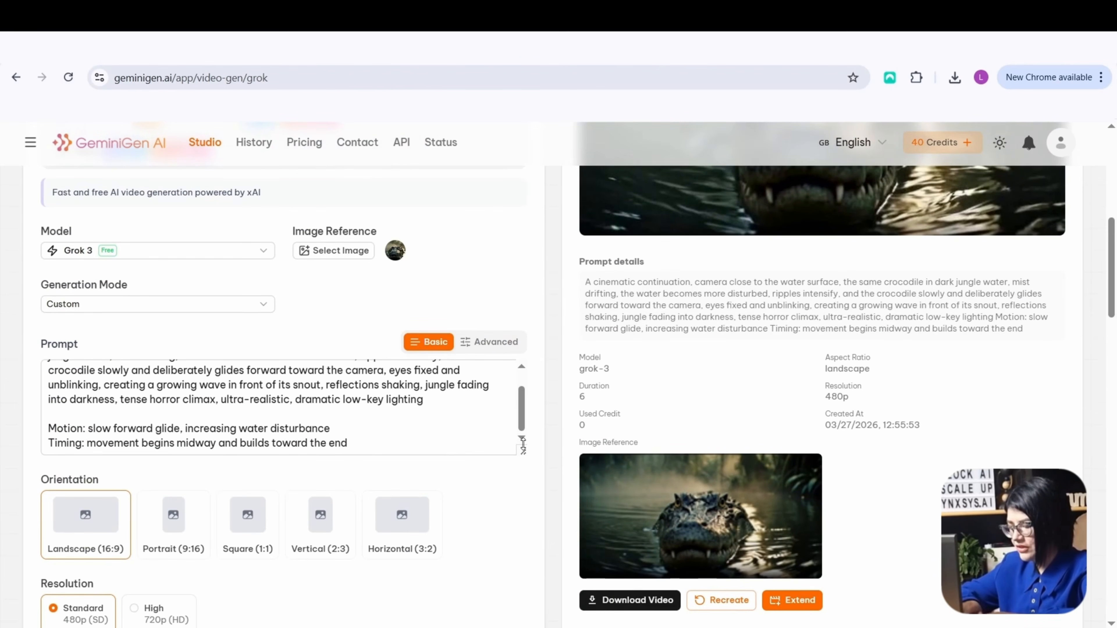
{"action": "scroll", "coordinate": [522, 430], "scroll_direction": "up", "scroll_amount": 1}
{"action": "scroll", "coordinate": [505, 429], "scroll_direction": "down", "scroll_amount": 6}
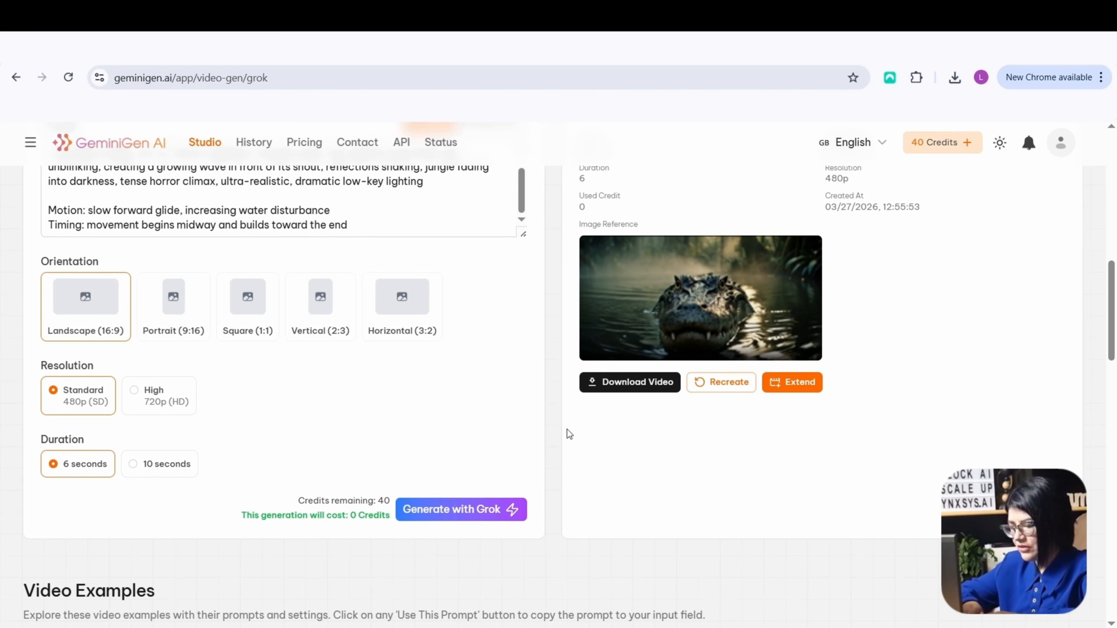
{"action": "scroll", "coordinate": [567, 430], "scroll_direction": "down", "scroll_amount": 2}
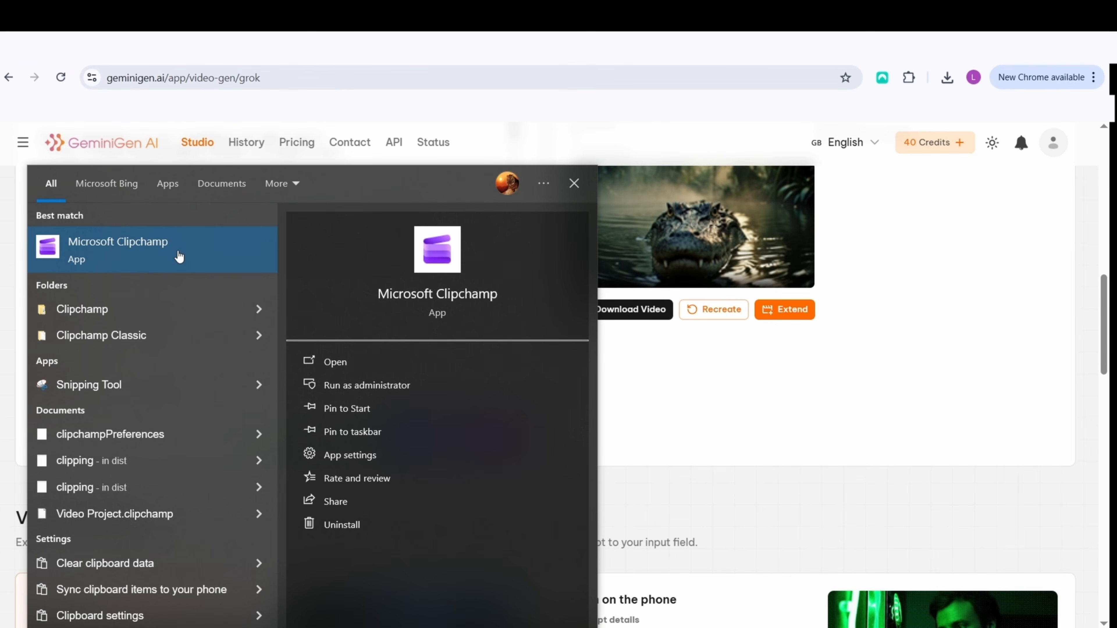
Switch to Microsoft Clipchamp, create a new blank video project and show its media library
{"action": "left_click", "coordinate": [178, 255]}
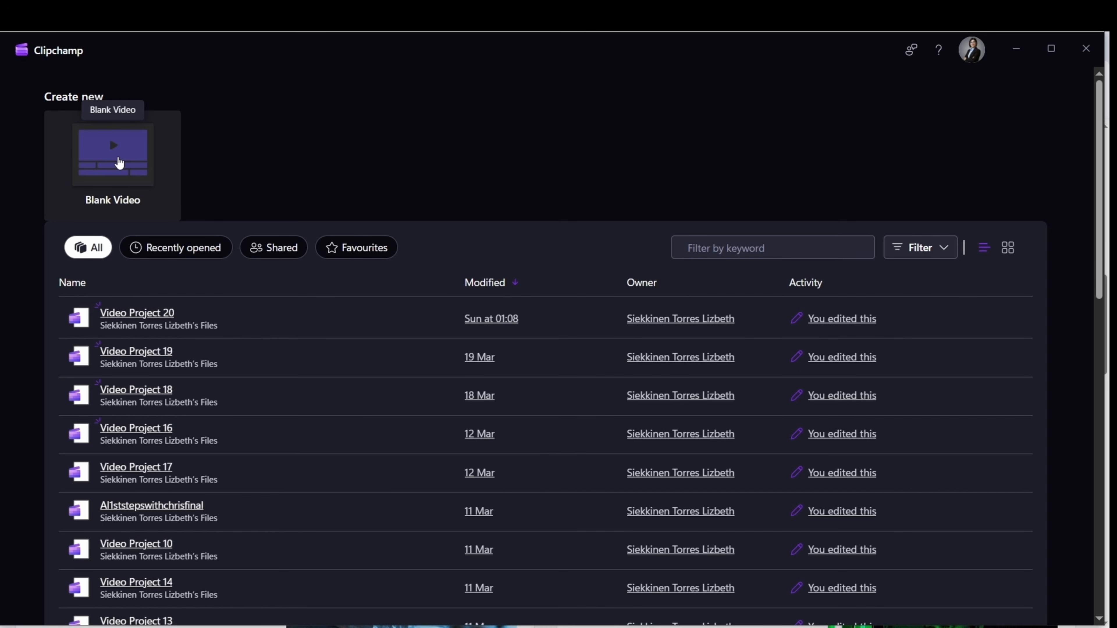
{"action": "left_click", "coordinate": [119, 162]}
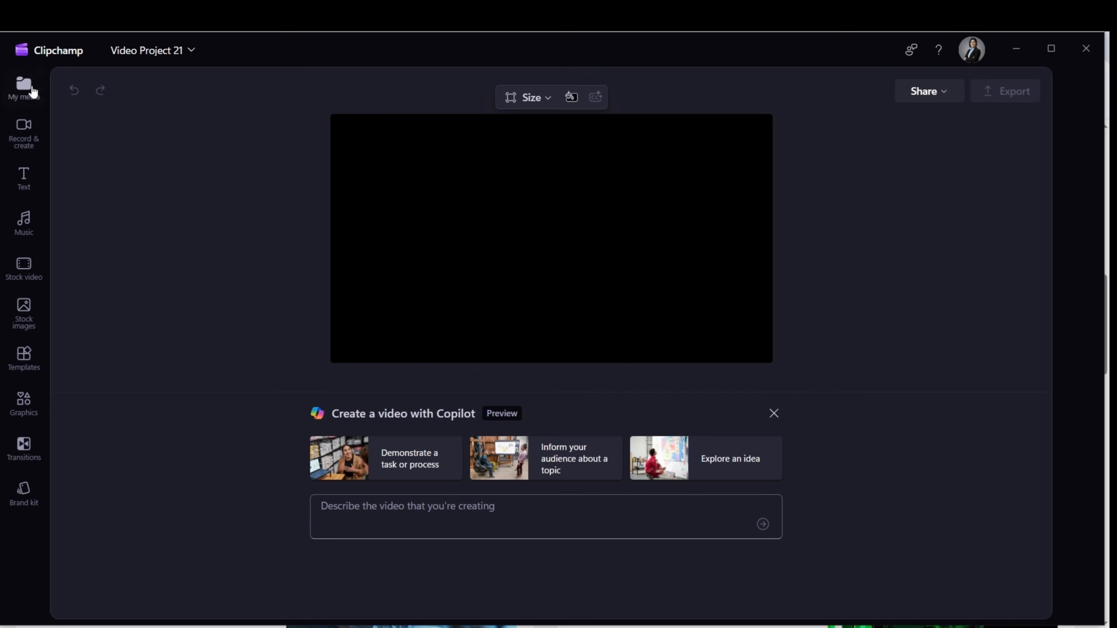
{"action": "left_click", "coordinate": [24, 88]}
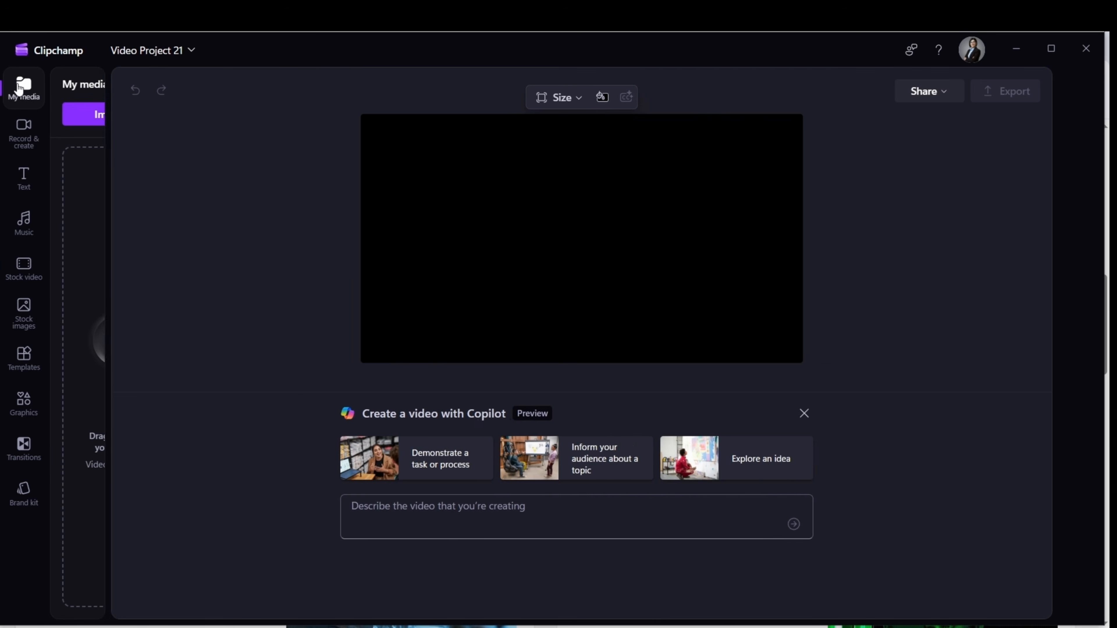
Import the videos 1, 2 and 3 from the Downloads folder into the project's media library
{"action": "mouse_move", "coordinate": [778, 627]}
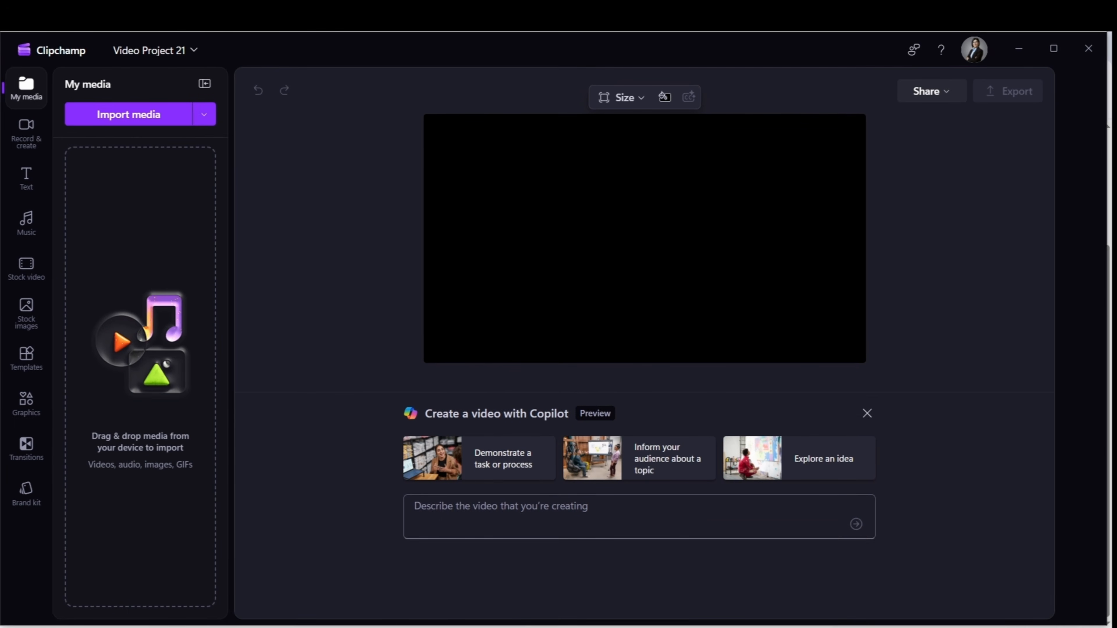
{"action": "mouse_move", "coordinate": [315, 627]}
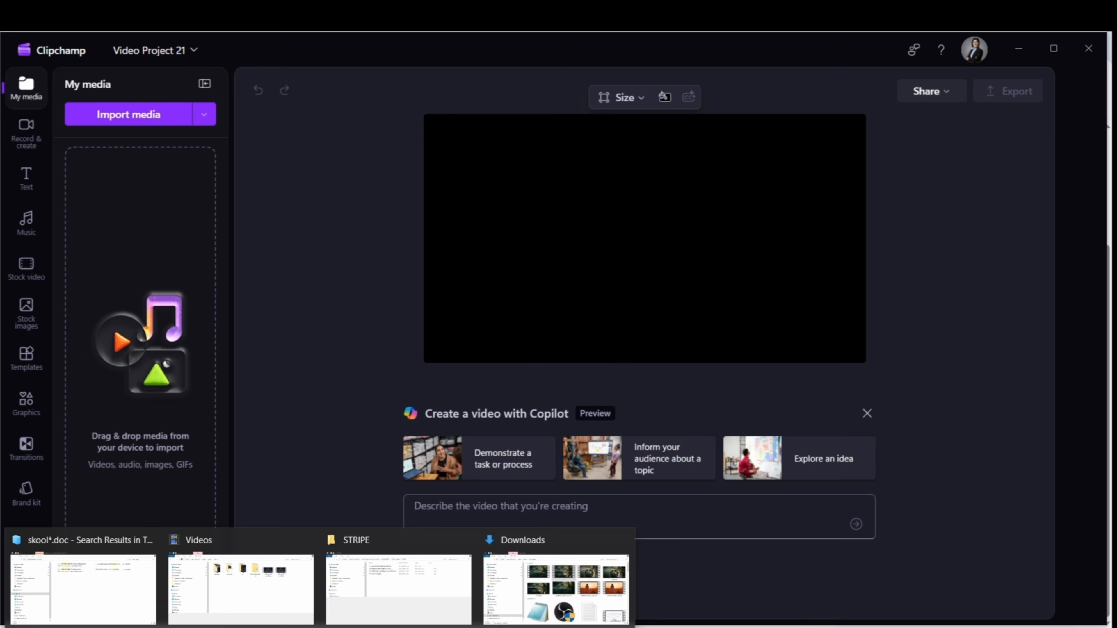
{"action": "left_click", "coordinate": [556, 590]}
{"action": "left_click_drag", "start_coordinate": [549, 179], "coordinate": [639, 354]}
{"action": "left_click", "coordinate": [564, 468]}
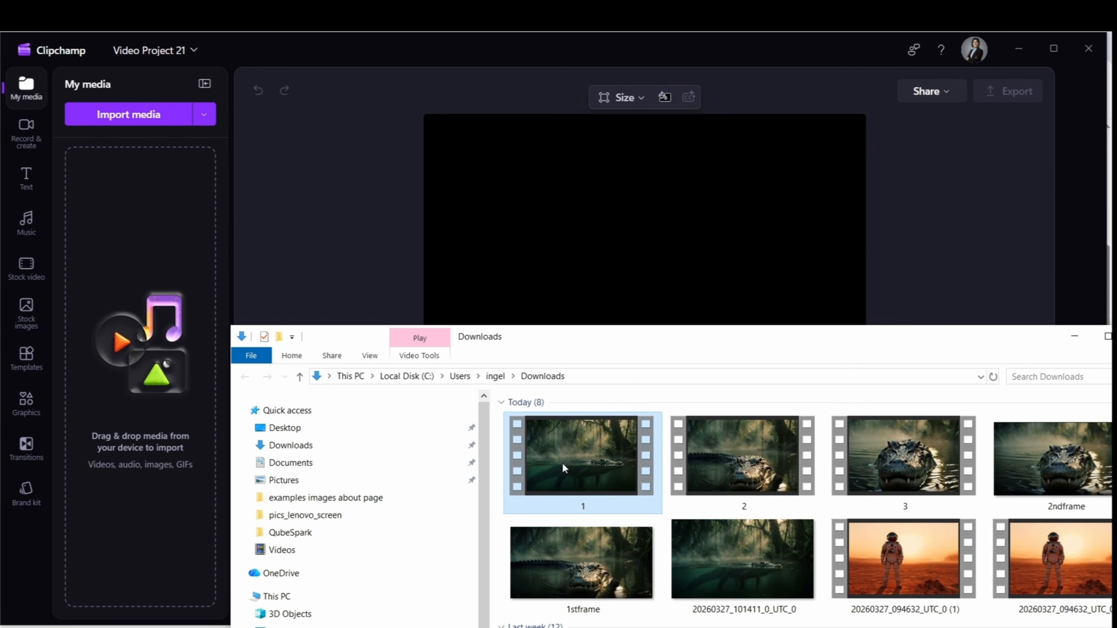
{"action": "left_click", "coordinate": [902, 466], "text": "shift"}
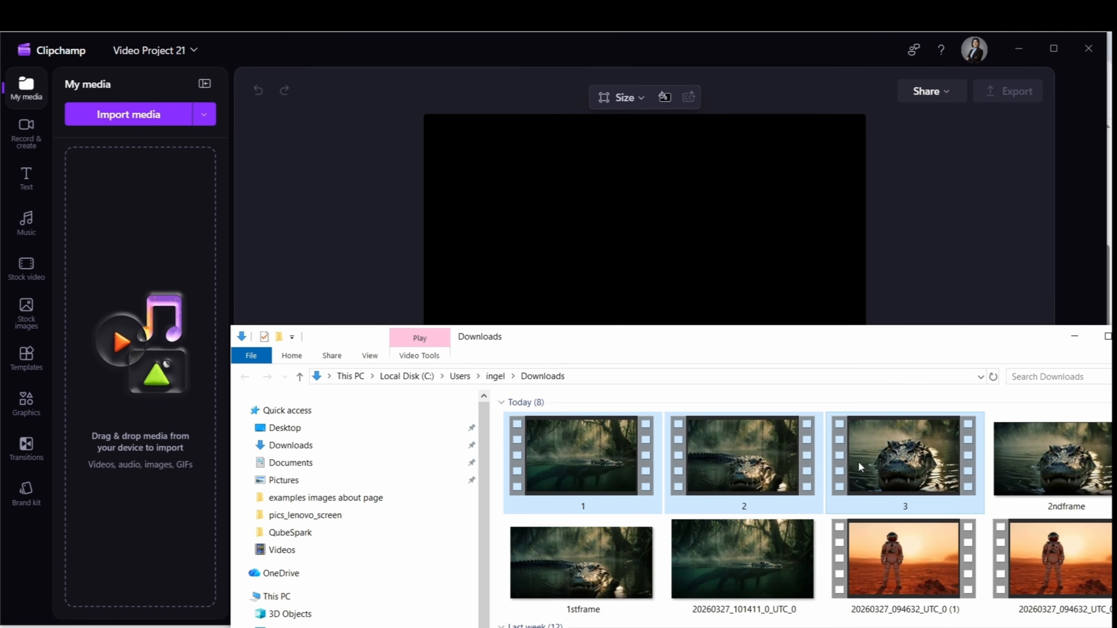
{"action": "left_click_drag", "start_coordinate": [860, 468], "coordinate": [161, 218]}
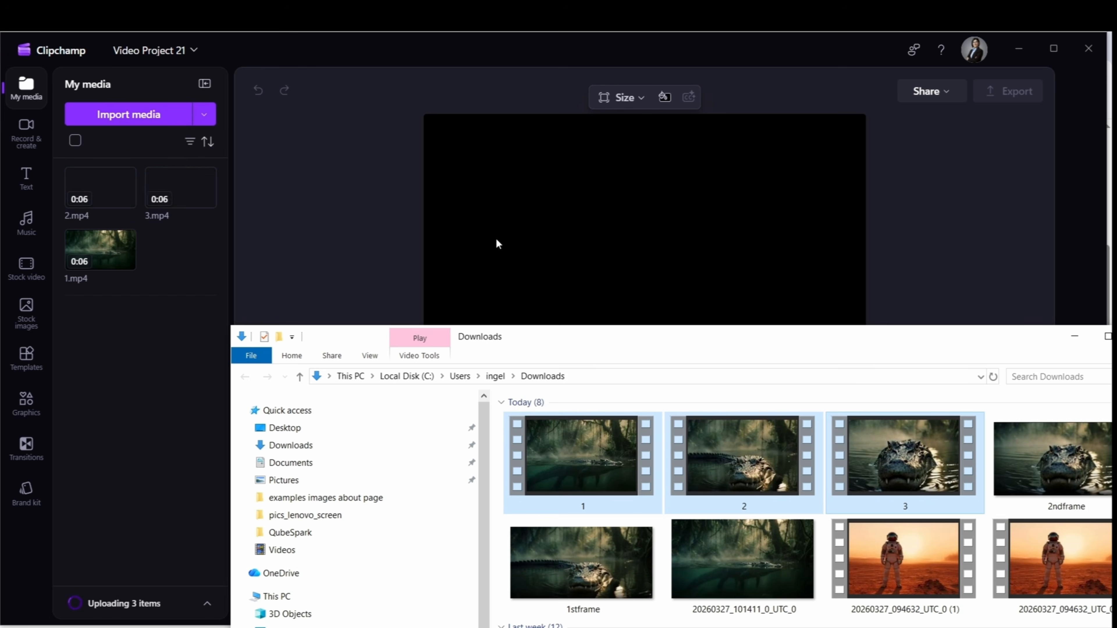
{"action": "left_click", "coordinate": [1077, 341]}
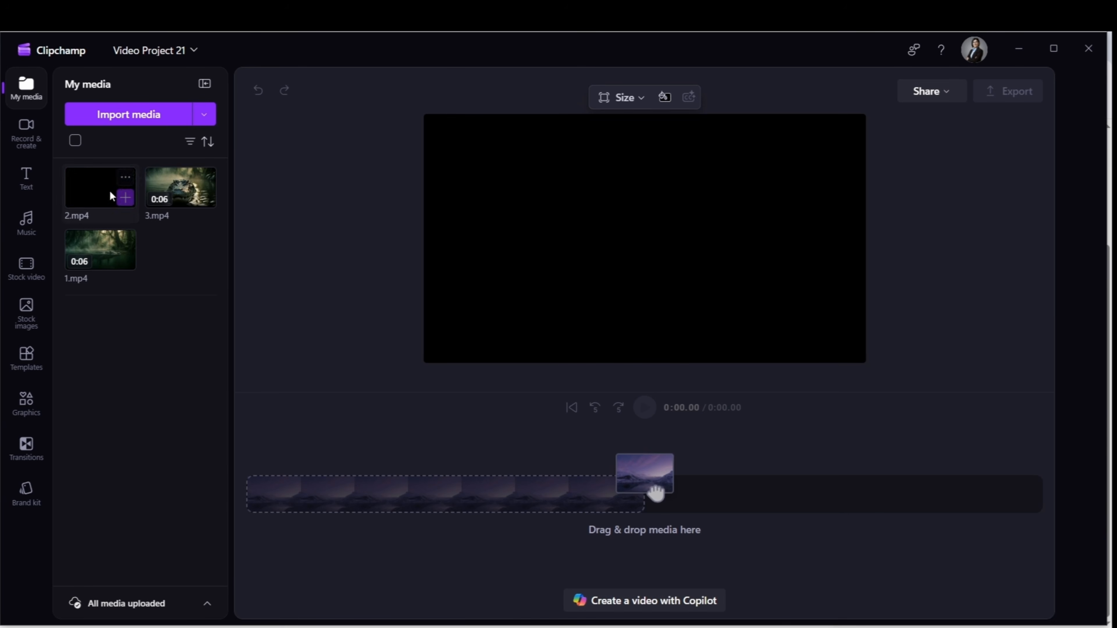
Place 1.mp4 at the start of the video track and 2.mp4 directly after it
{"action": "left_click_drag", "start_coordinate": [76, 251], "coordinate": [279, 536]}
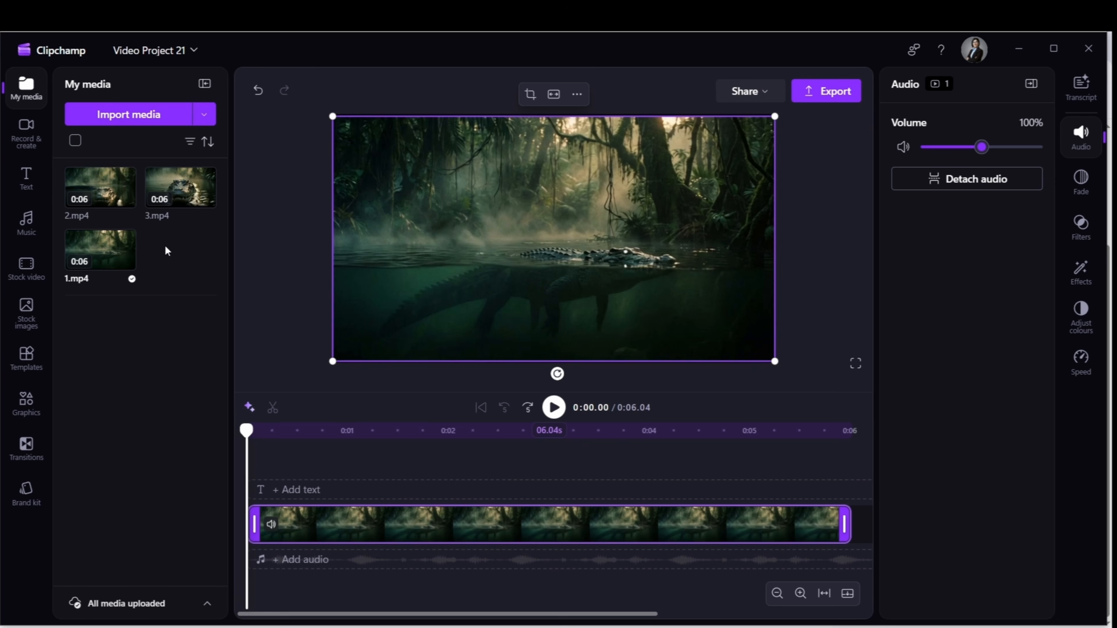
{"action": "mouse_move", "coordinate": [97, 182]}
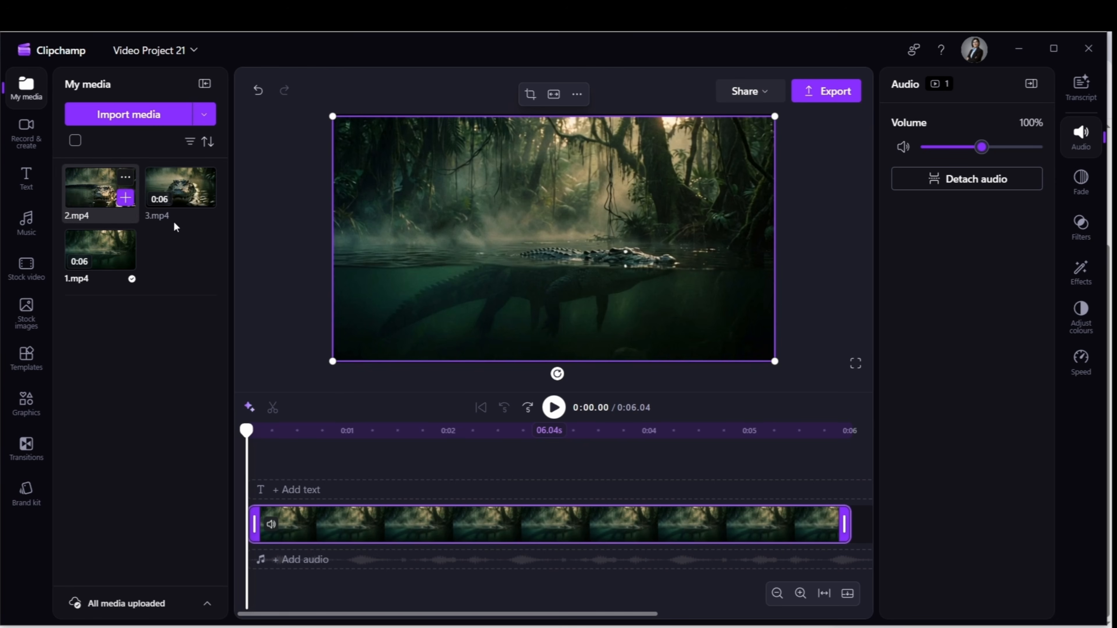
{"action": "left_click_drag", "start_coordinate": [90, 184], "coordinate": [768, 528]}
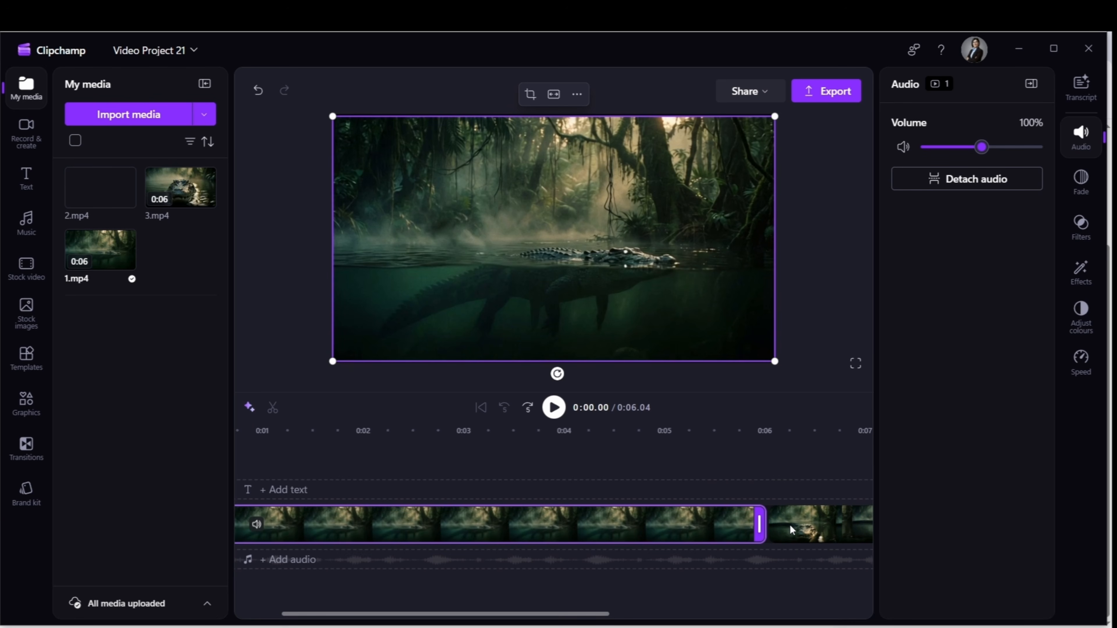
{"action": "left_click", "coordinate": [790, 525]}
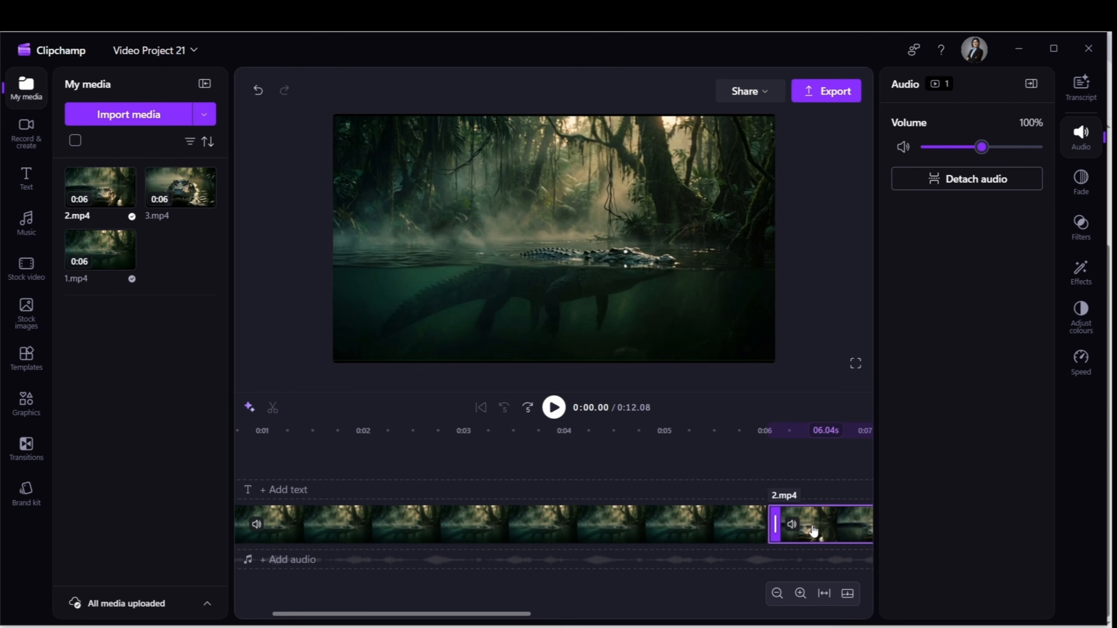
Add 3.mp4 to the video track directly after the end of 2.mp4
{"action": "left_click_drag", "start_coordinate": [499, 614], "coordinate": [691, 615]}
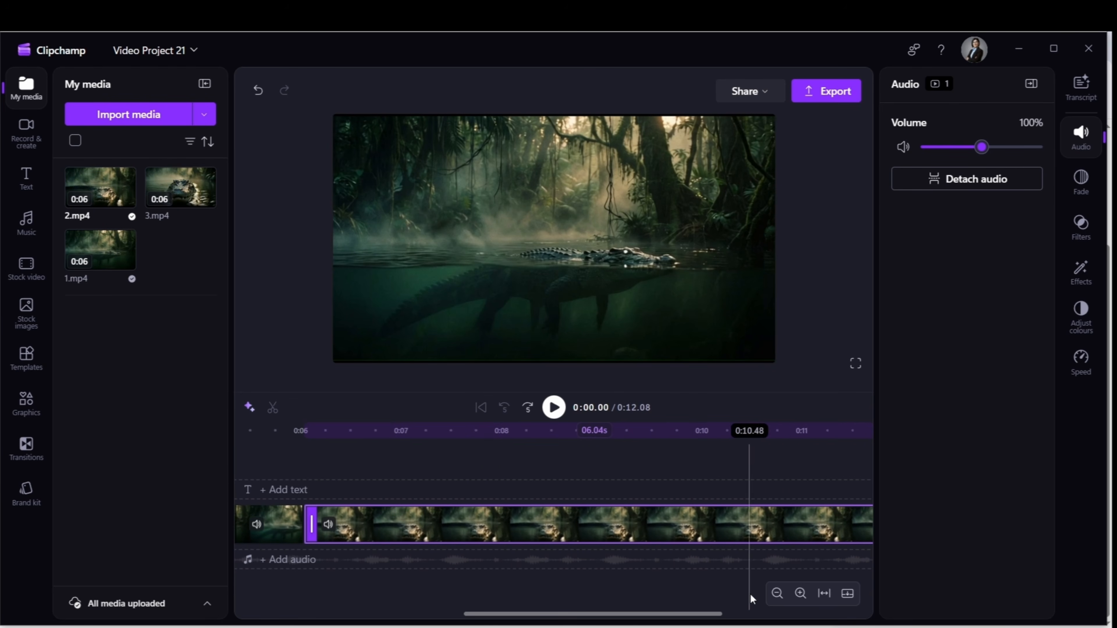
{"action": "left_click", "coordinate": [777, 594]}
{"action": "left_click", "coordinate": [778, 594]}
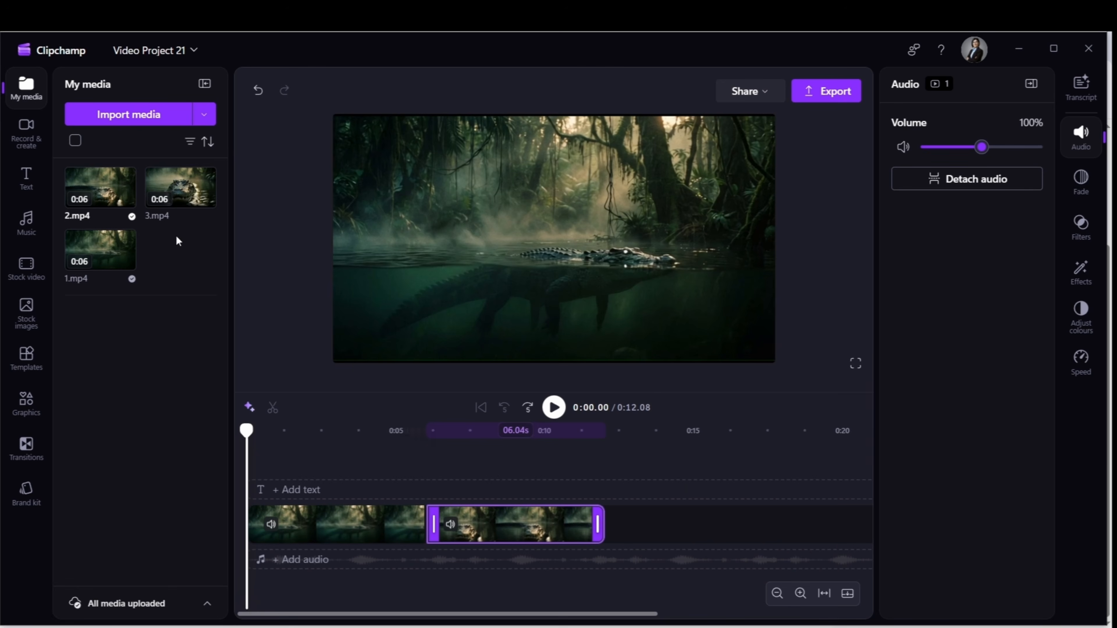
{"action": "left_click_drag", "start_coordinate": [187, 190], "coordinate": [630, 524]}
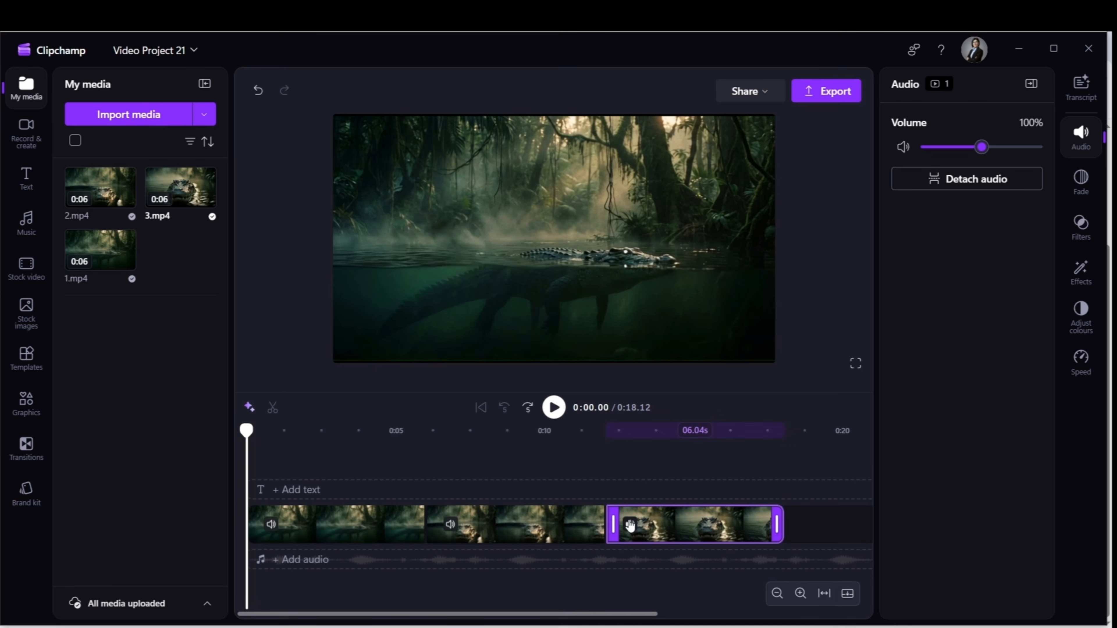
Play the combined three-clip video in full-screen preview to its end, and return to the editor
{"action": "left_click", "coordinate": [801, 594]}
{"action": "left_click", "coordinate": [800, 593]}
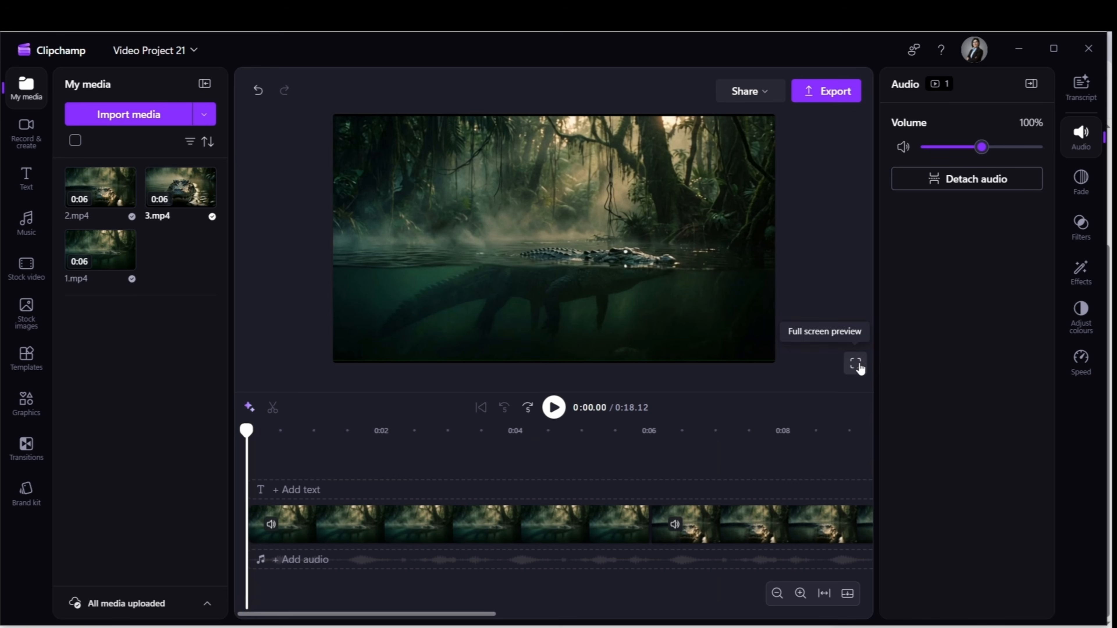
{"action": "left_click", "coordinate": [554, 409]}
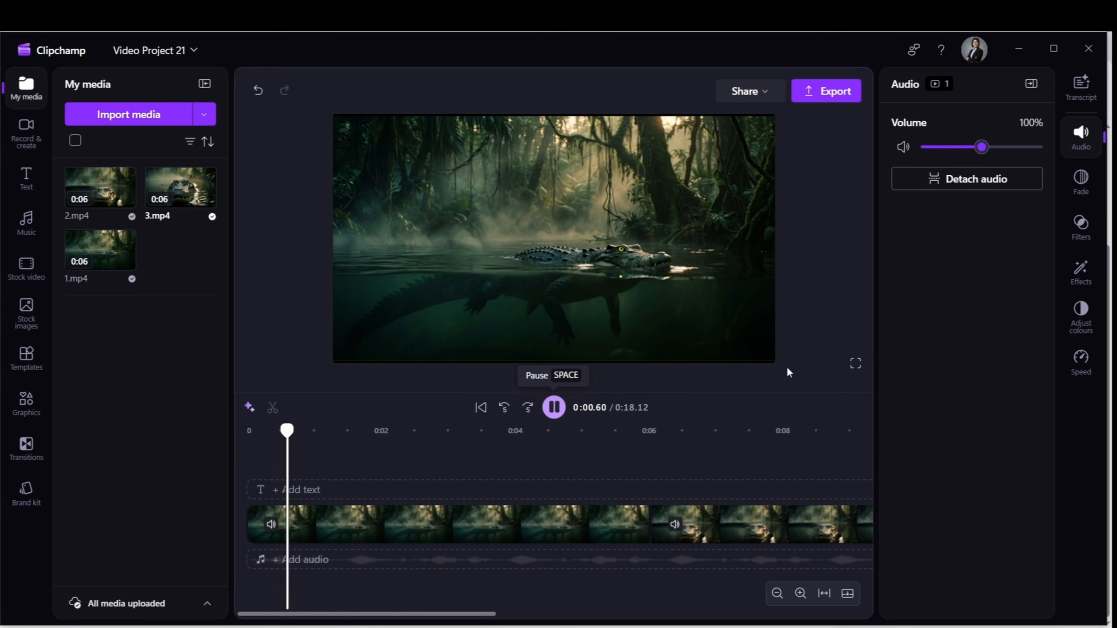
{"action": "left_click", "coordinate": [856, 365]}
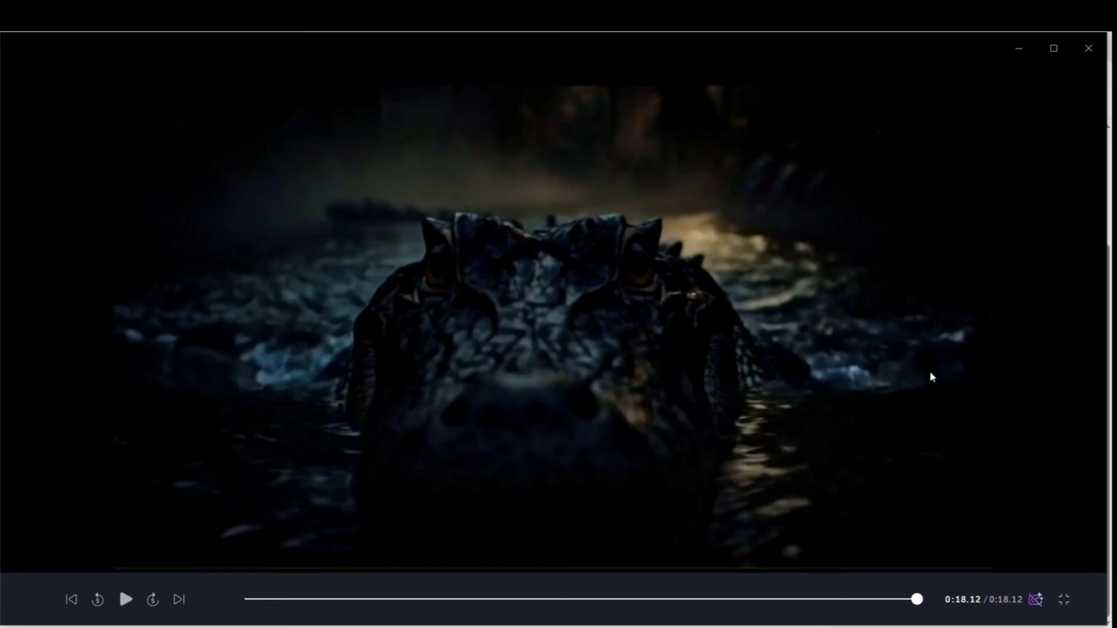
{"action": "key", "text": "Escape"}
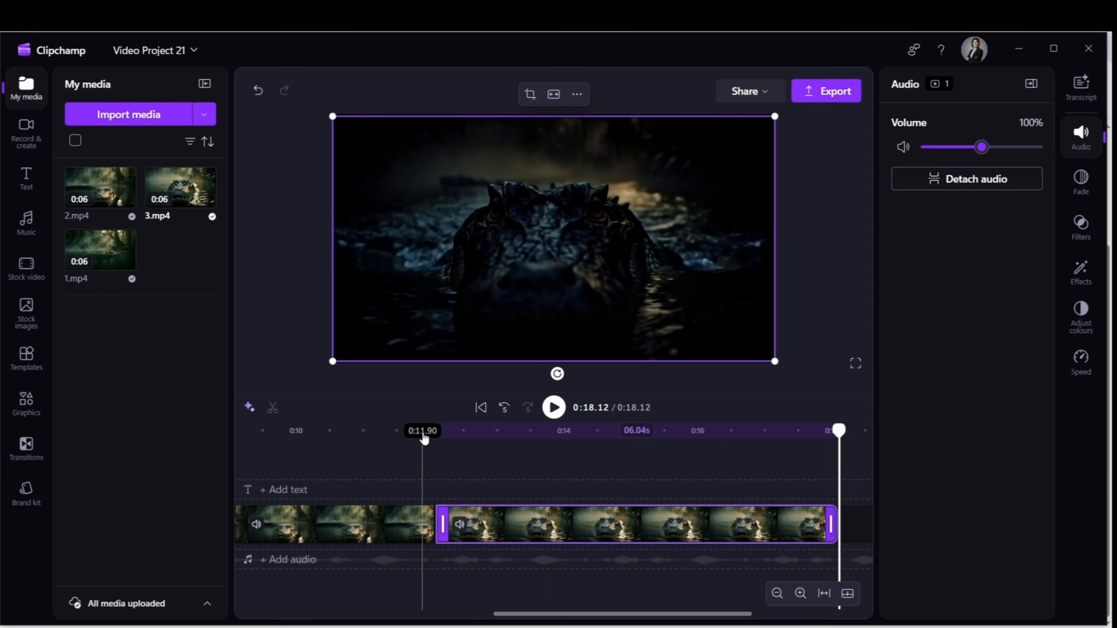
Check the three clips and their order on the timeline, and return the playhead to 0:00.00
{"action": "left_click", "coordinate": [370, 432]}
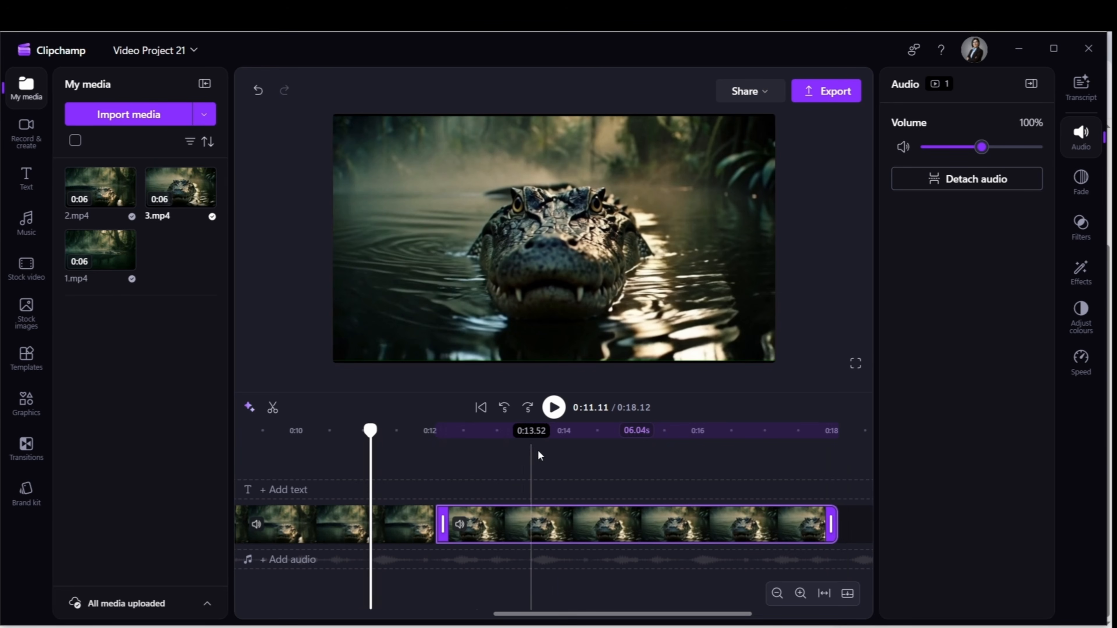
{"action": "left_click", "coordinate": [777, 594]}
{"action": "left_click", "coordinate": [777, 594]}
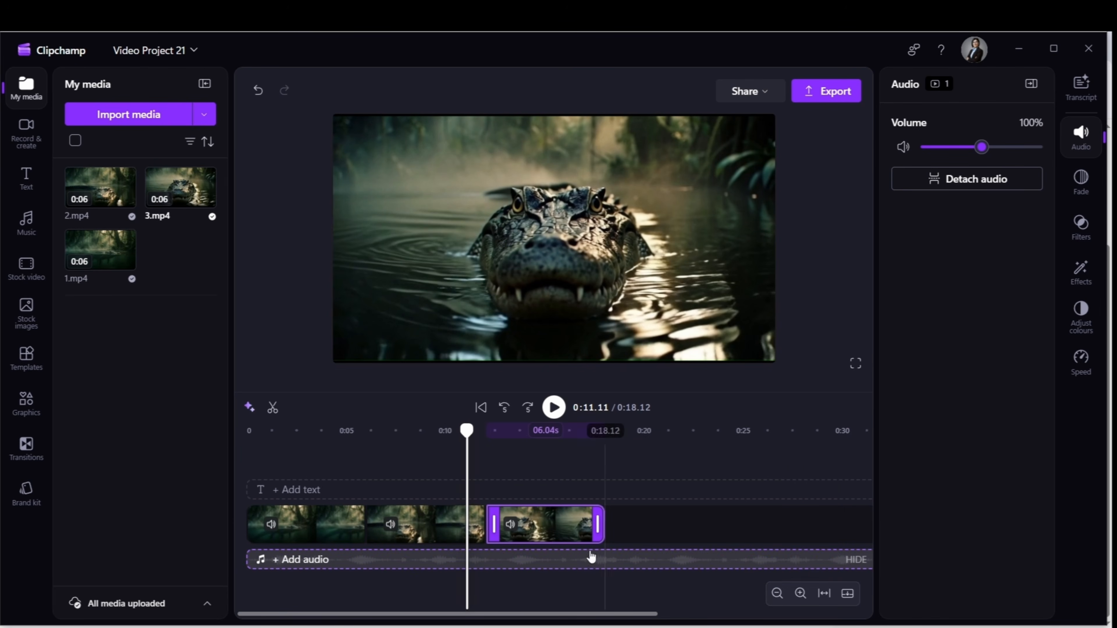
{"action": "left_click", "coordinate": [302, 527]}
{"action": "left_click", "coordinate": [440, 528]}
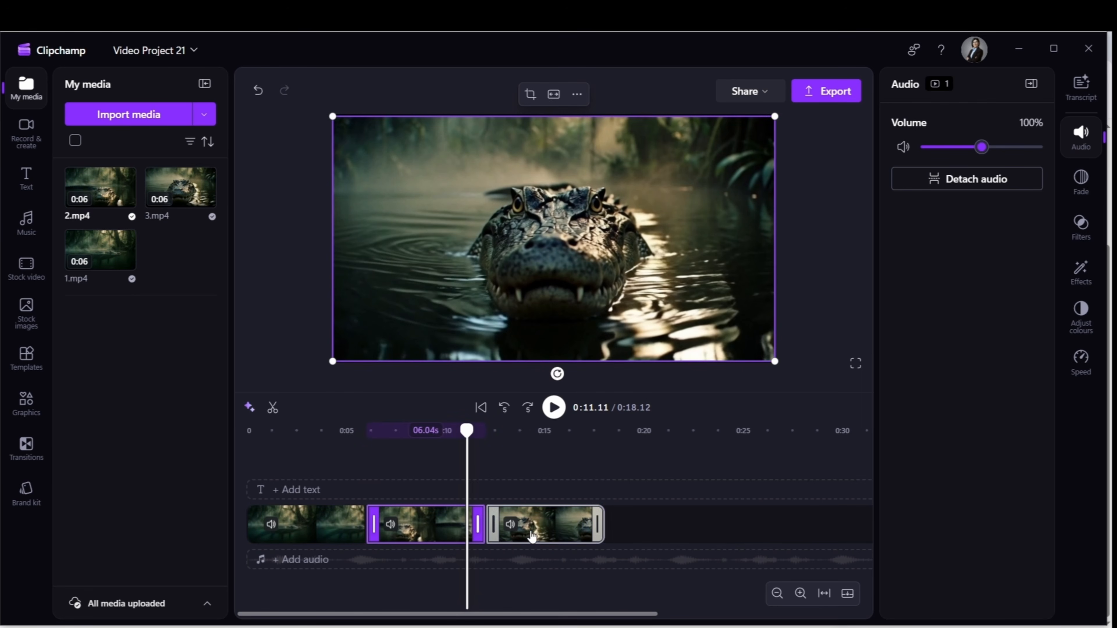
{"action": "left_click", "coordinate": [542, 527]}
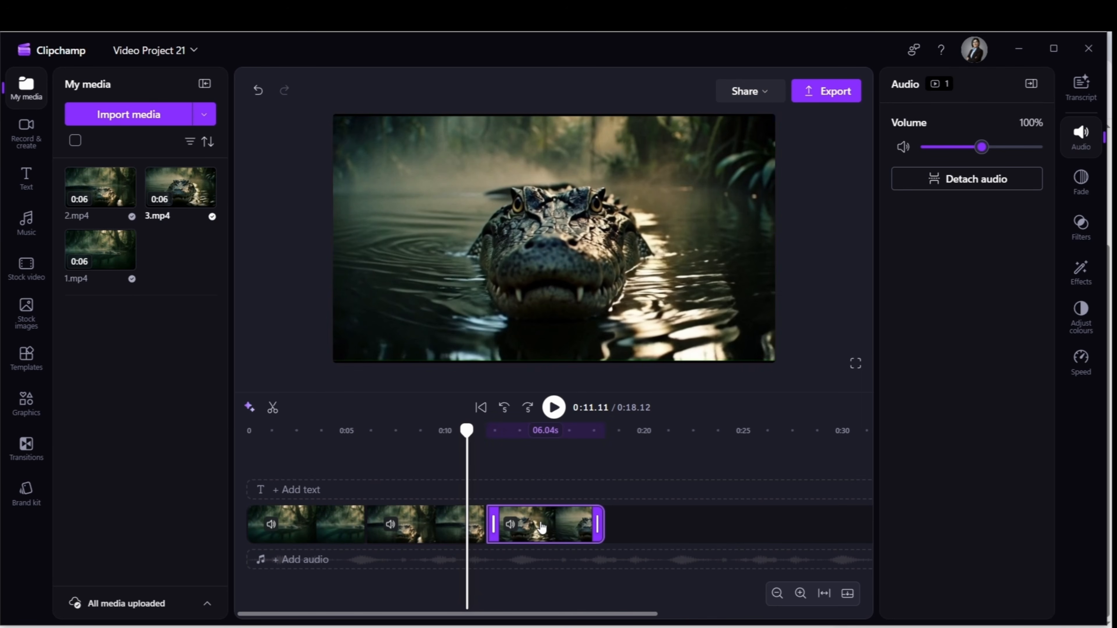
{"action": "left_click", "coordinate": [254, 434]}
{"action": "left_click_drag", "start_coordinate": [254, 433], "coordinate": [245, 433]}
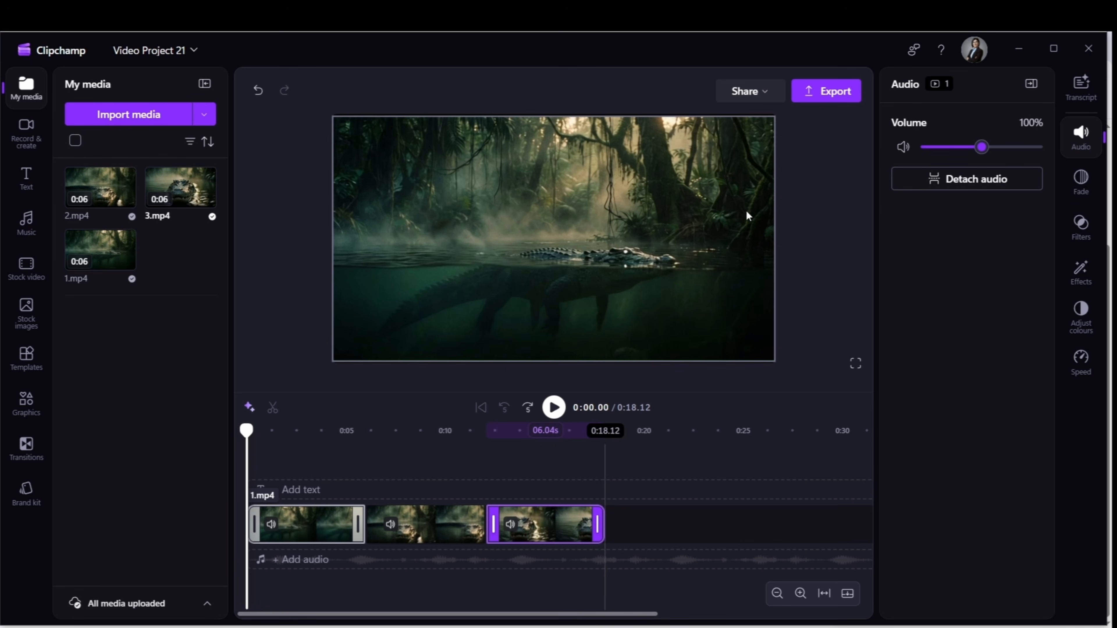
Export the combined video under the file name shortcinema in 4K quality, without storing it in the cloud
{"action": "left_click", "coordinate": [821, 99]}
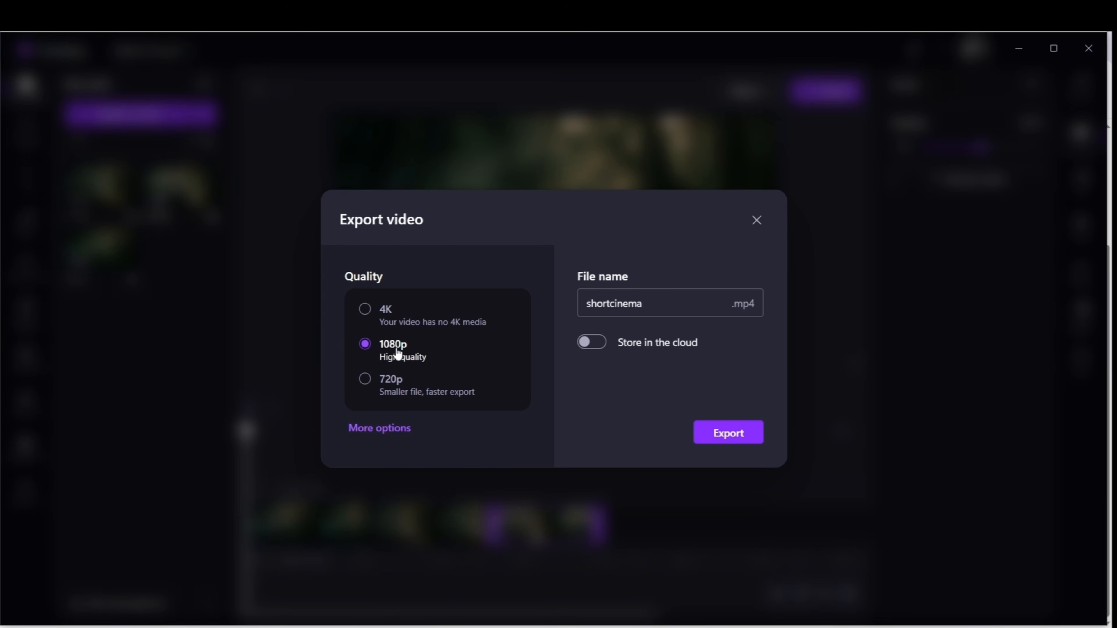
{"action": "left_click", "coordinate": [366, 310]}
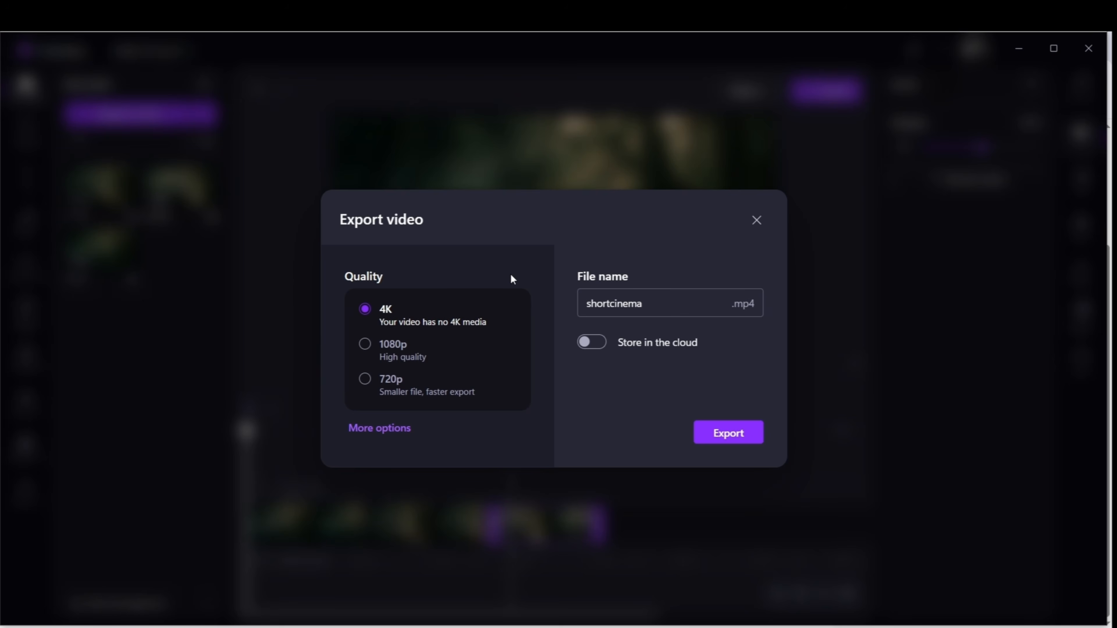
{"action": "left_click", "coordinate": [745, 432]}
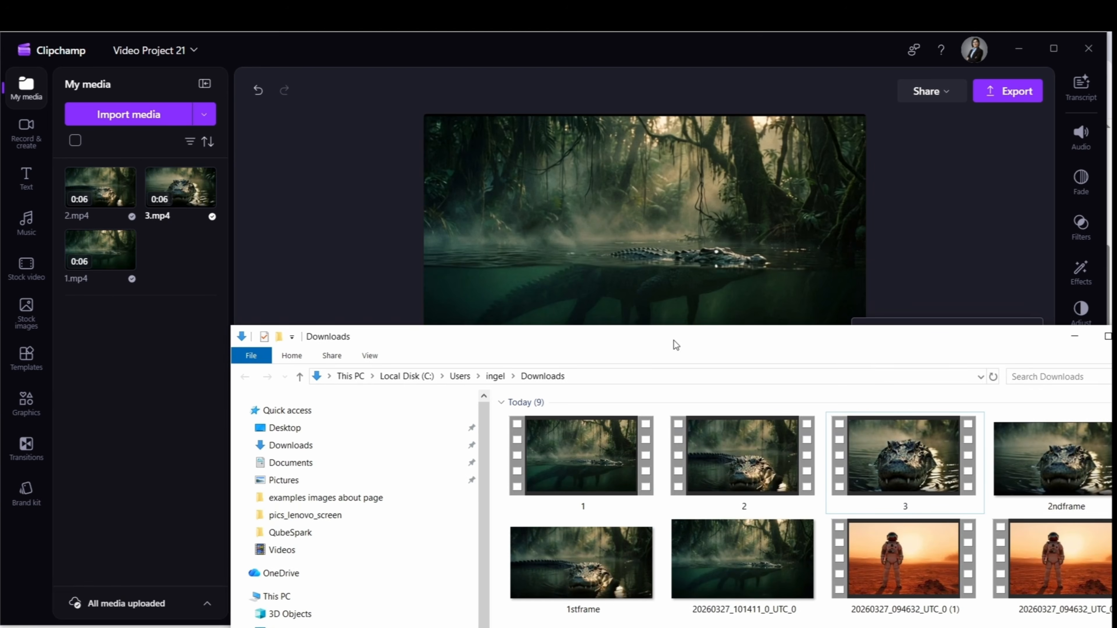
Open the exported shortcinema video from the Downloads folder and play it in a maximized player window
{"action": "left_click_drag", "start_coordinate": [674, 341], "coordinate": [487, 223]}
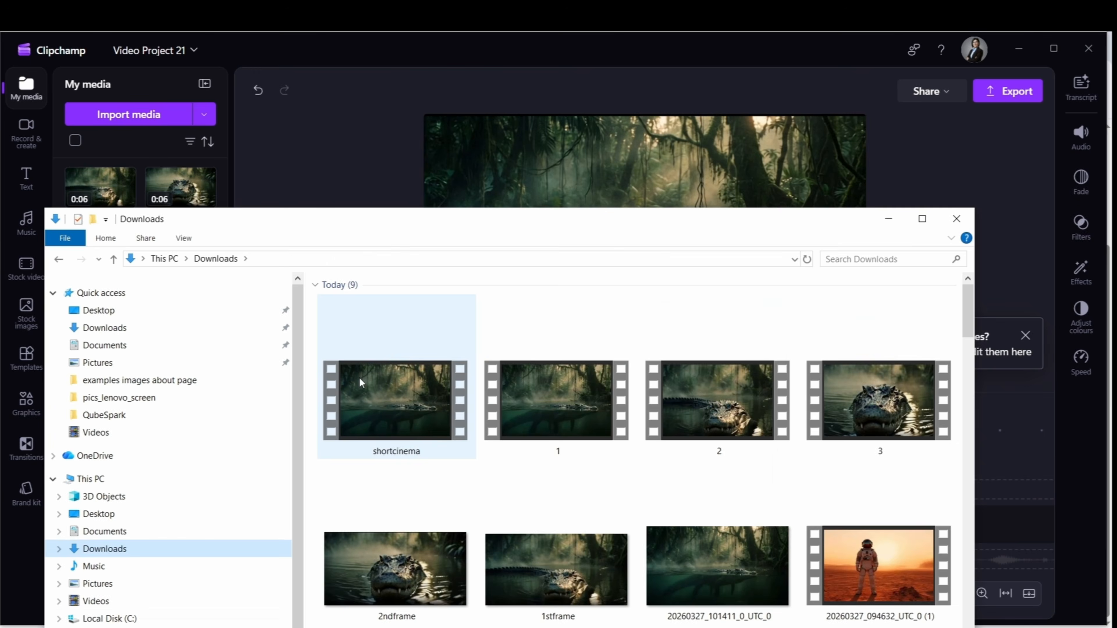
{"action": "left_click", "coordinate": [370, 396]}
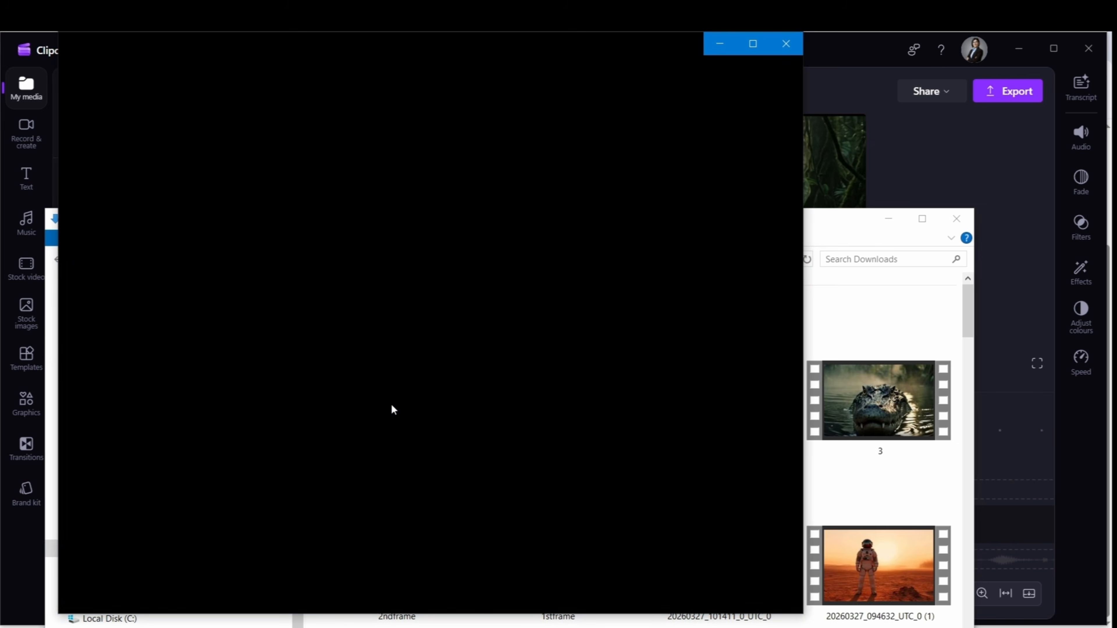
{"action": "left_click", "coordinate": [751, 41]}
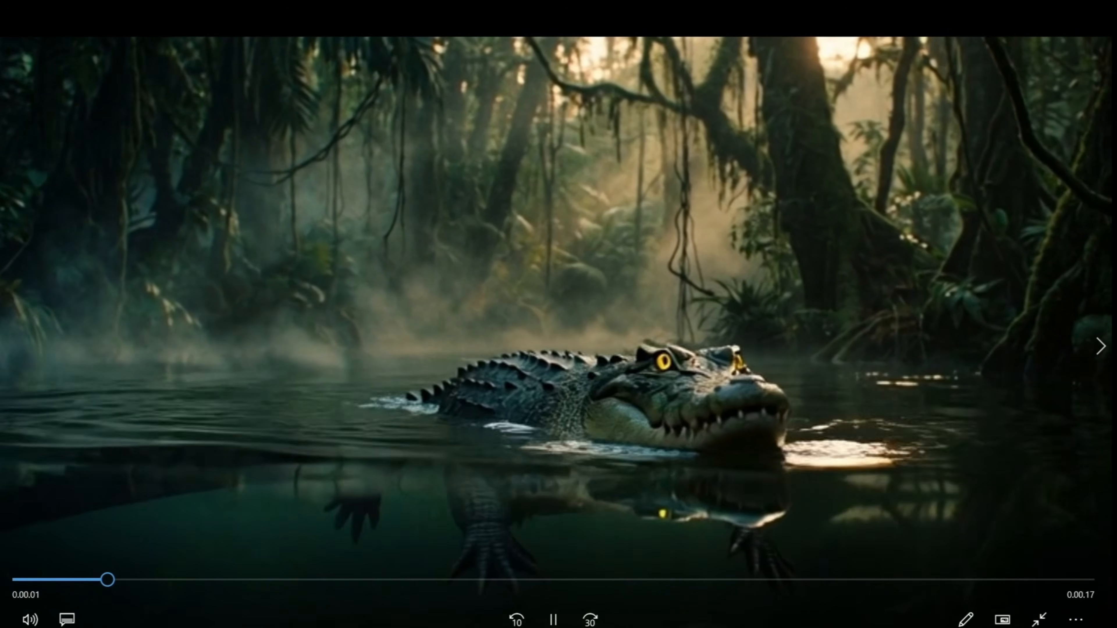